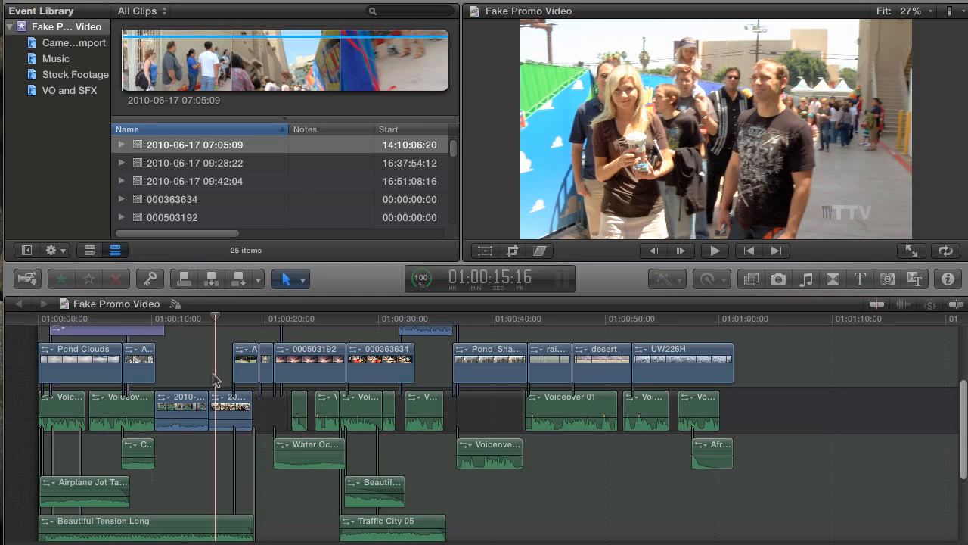
Preview the three 2010-06-17 camera clips (07:05:09, 09:28:22, 09:42:04)
{"action": "scroll", "coordinate": [220, 378], "scroll_direction": "up", "scroll_amount": 5}
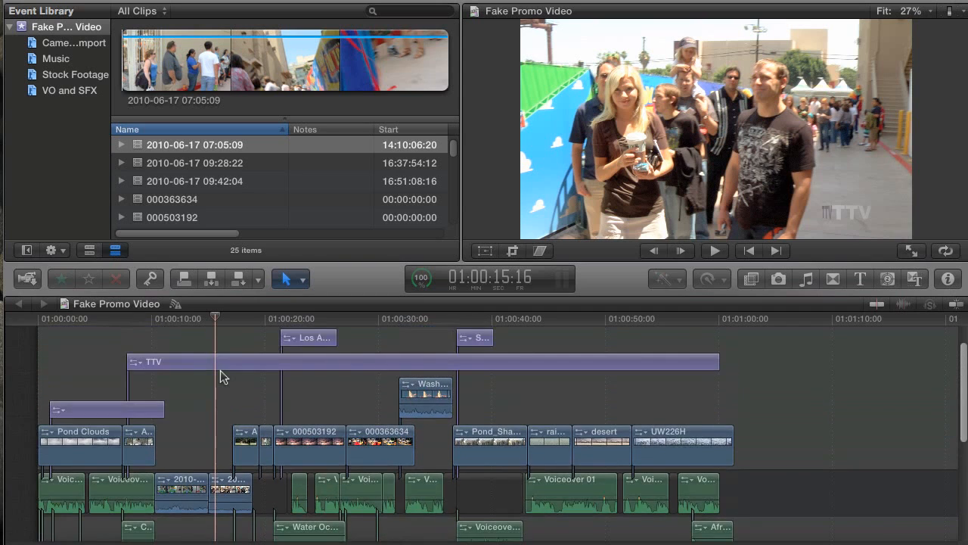
{"action": "scroll", "coordinate": [216, 382], "scroll_direction": "down", "scroll_amount": 4}
{"action": "scroll", "coordinate": [212, 384], "scroll_direction": "down", "scroll_amount": 2}
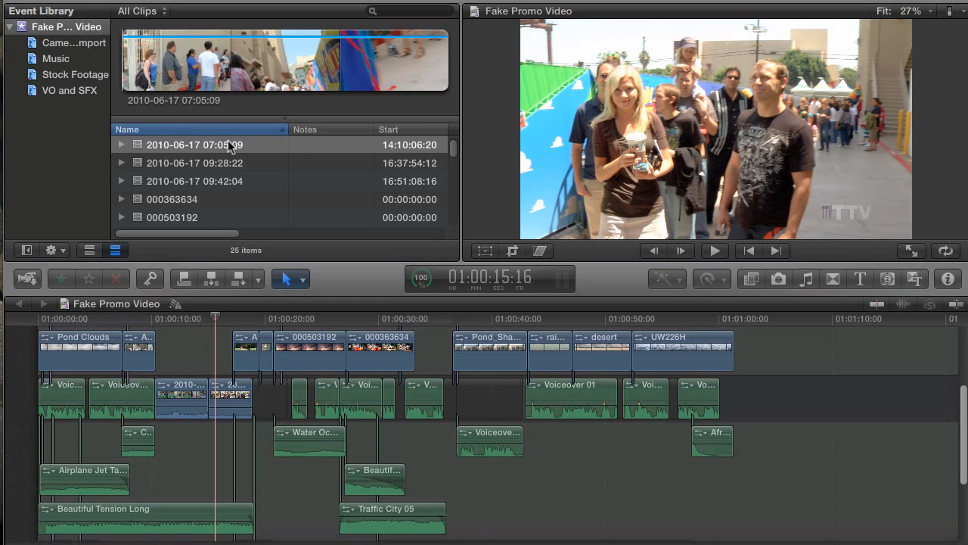
{"action": "scroll", "coordinate": [209, 151], "scroll_direction": "down", "scroll_amount": 10}
{"action": "scroll", "coordinate": [210, 151], "scroll_direction": "up", "scroll_amount": 10}
{"action": "left_click", "coordinate": [203, 148]}
{"action": "left_click", "coordinate": [200, 163]}
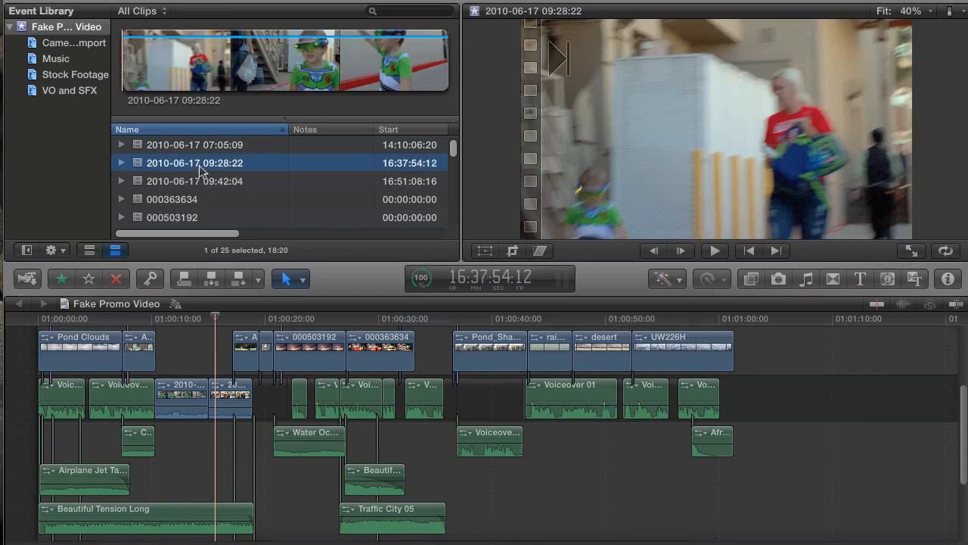
{"action": "left_click", "coordinate": [203, 185]}
Preview the taxi, sunset and owl stock clips, then the Africa and Airplane Jet Take-off clips
{"action": "scroll", "coordinate": [202, 186], "scroll_direction": "down", "scroll_amount": 3}
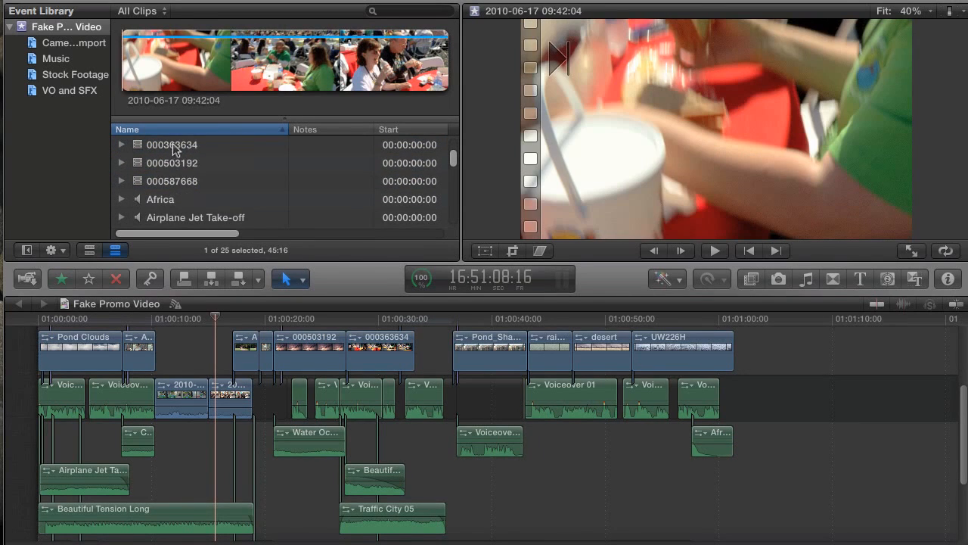
{"action": "left_click", "coordinate": [177, 148]}
{"action": "left_click", "coordinate": [191, 163]}
{"action": "left_click", "coordinate": [184, 181]}
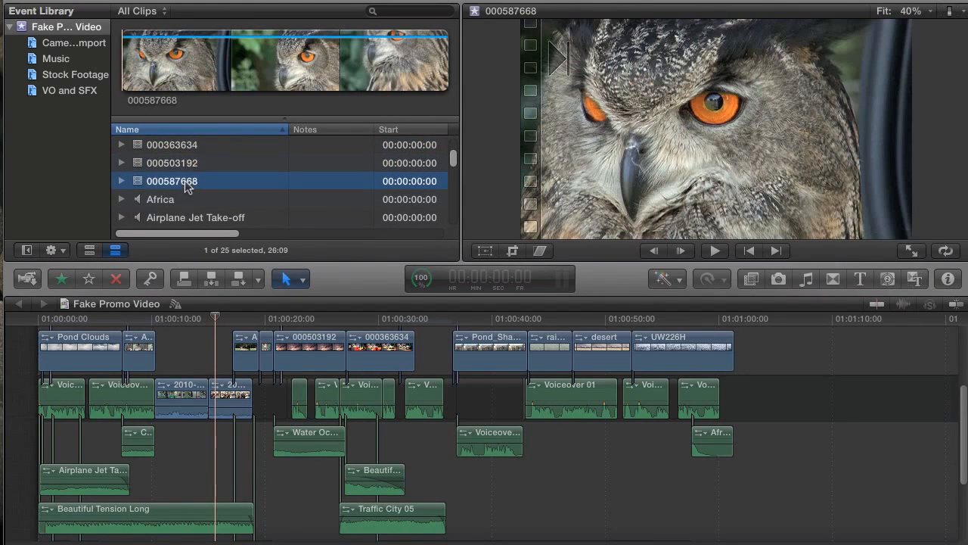
{"action": "scroll", "coordinate": [189, 175], "scroll_direction": "down", "scroll_amount": 2}
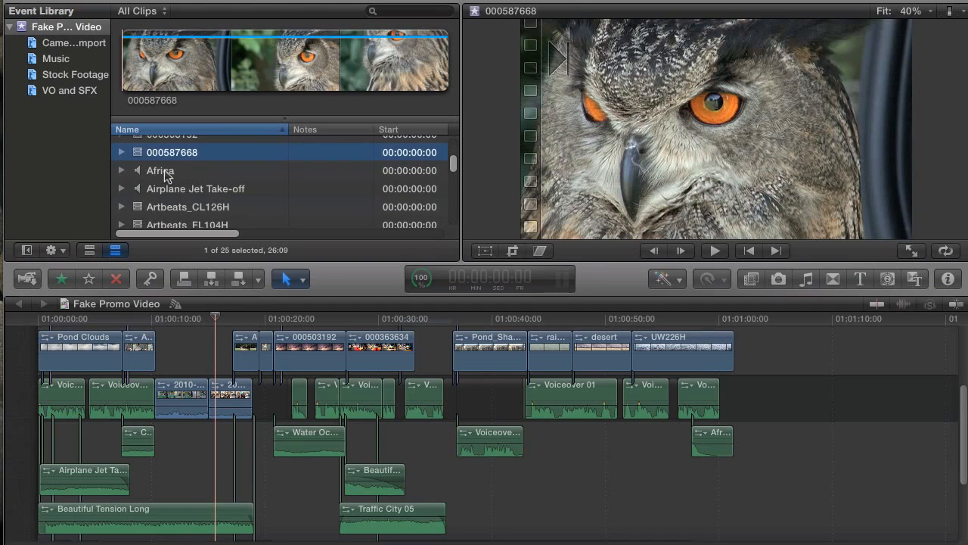
{"action": "left_click", "coordinate": [198, 171]}
{"action": "left_click", "coordinate": [223, 188]}
Load Voiceover 01 in the viewer and scroll the list right to reveal the Roles column
{"action": "scroll", "coordinate": [198, 182], "scroll_direction": "down", "scroll_amount": 5}
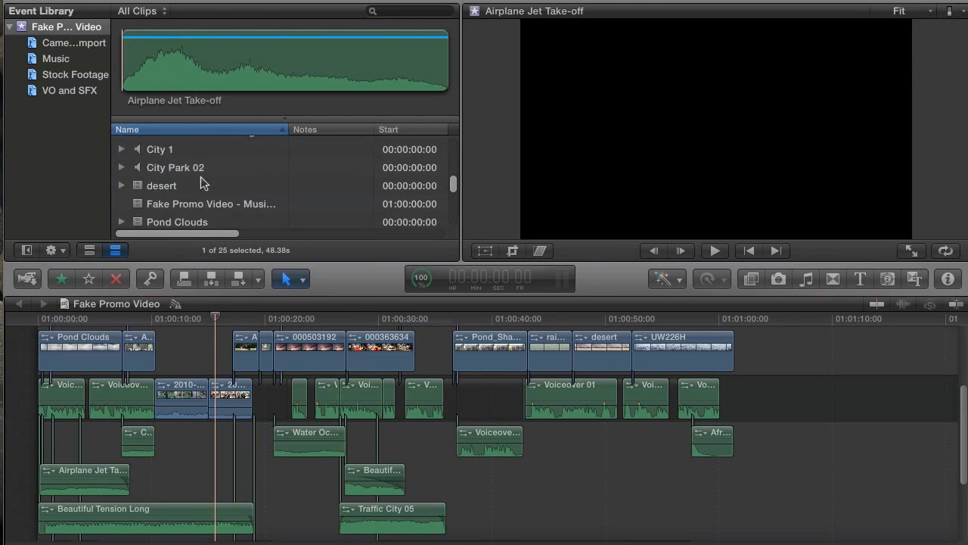
{"action": "scroll", "coordinate": [195, 183], "scroll_direction": "down", "scroll_amount": 3}
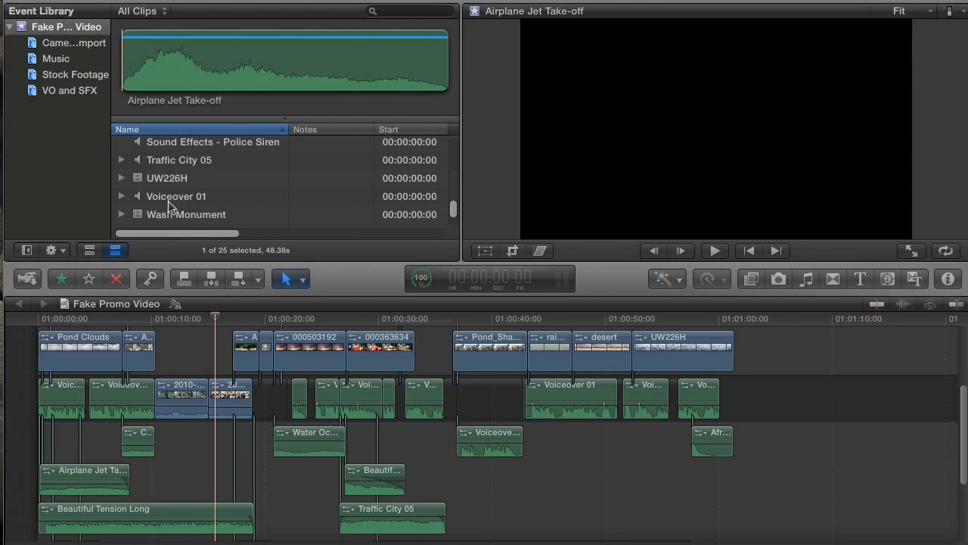
{"action": "left_click", "coordinate": [169, 198]}
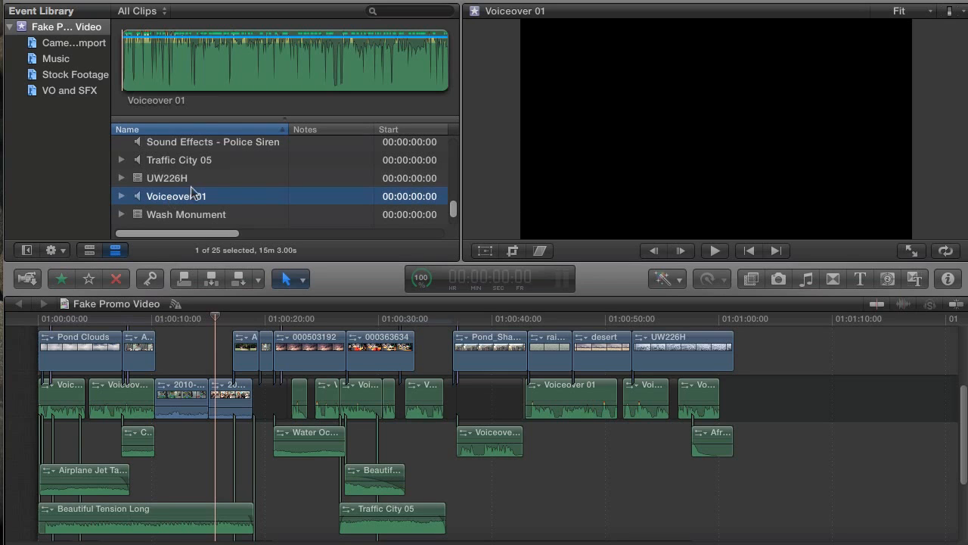
{"action": "scroll", "coordinate": [256, 194], "scroll_direction": "up", "scroll_amount": 3}
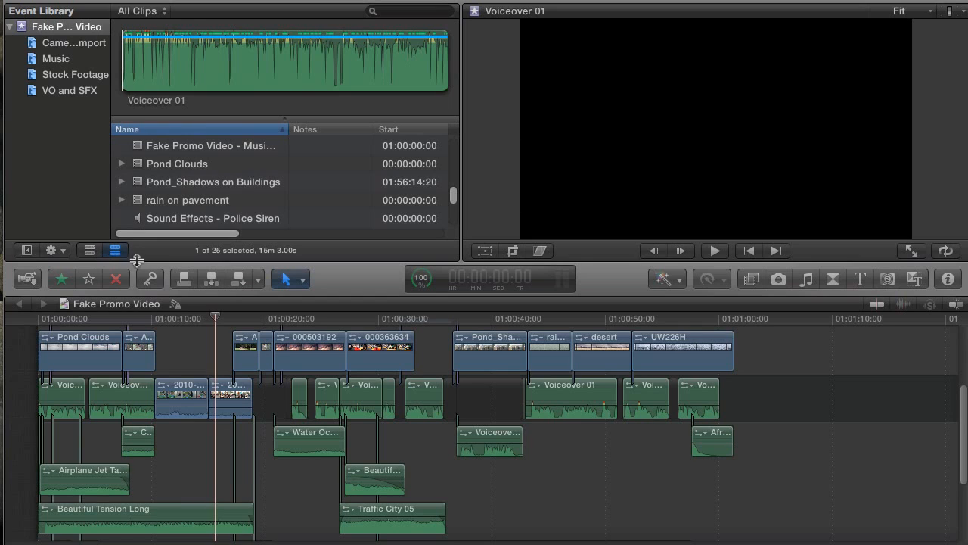
{"action": "scroll", "coordinate": [140, 235], "scroll_direction": "up", "scroll_amount": 5}
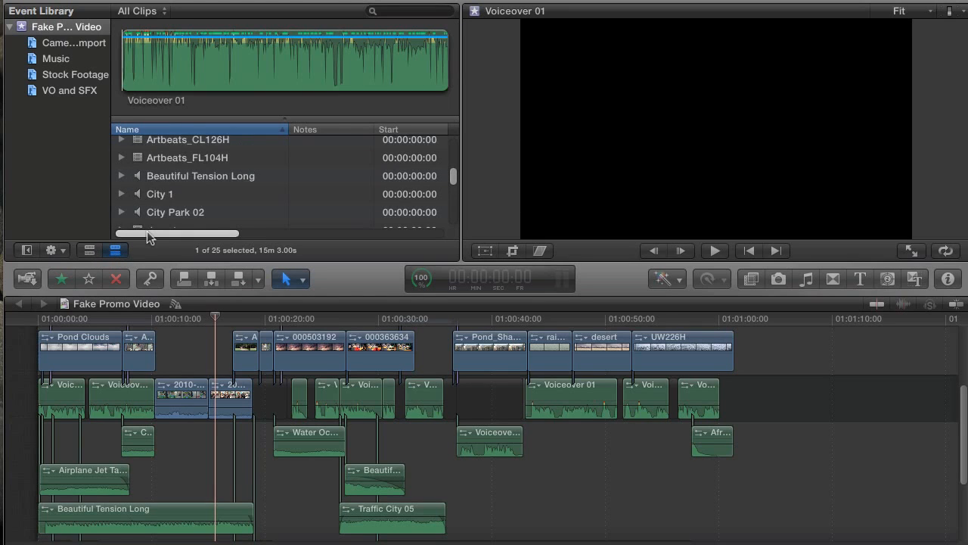
{"action": "left_click_drag", "start_coordinate": [148, 236], "coordinate": [349, 236]}
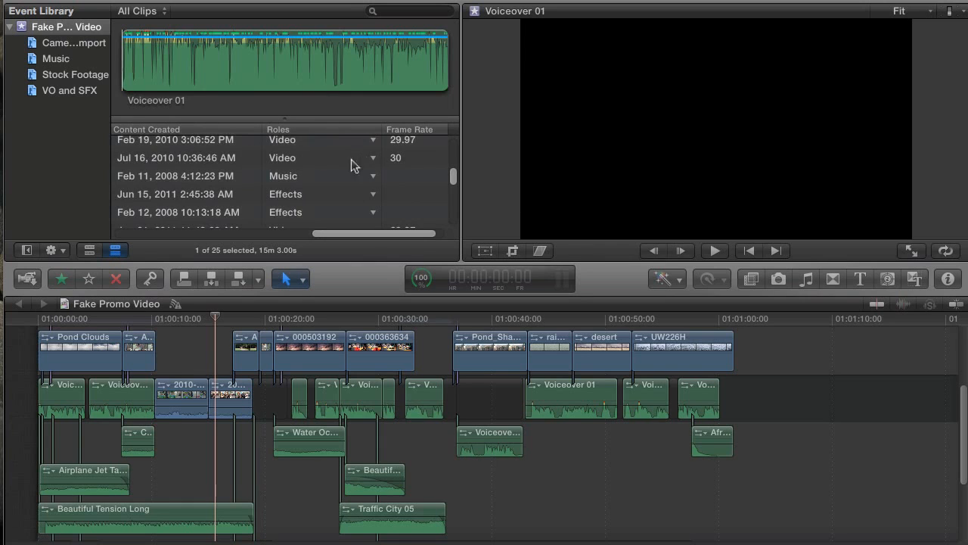
Drag the Roles column header left to follow Name, then scroll back to the Name column
{"action": "scroll", "coordinate": [353, 165], "scroll_direction": "up", "scroll_amount": 5}
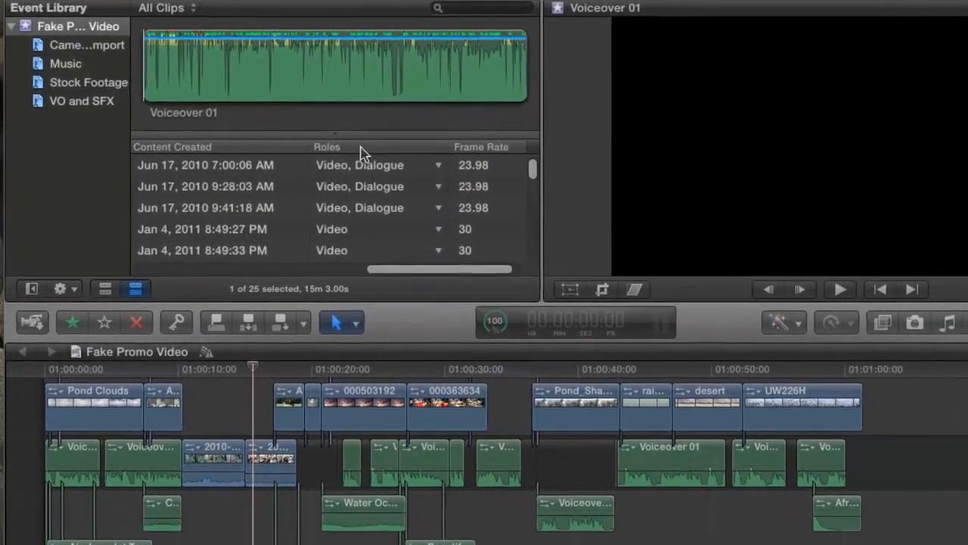
{"action": "right_click", "coordinate": [361, 147]}
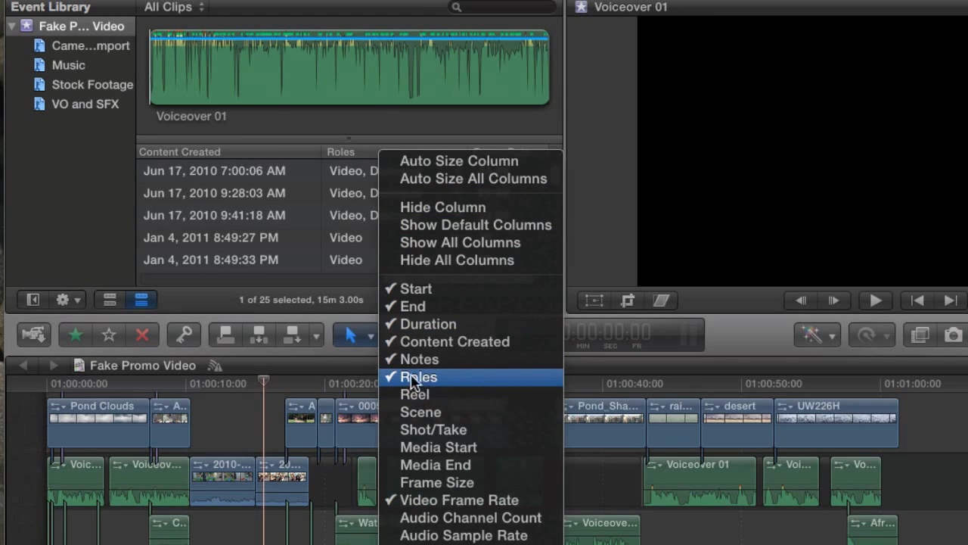
{"action": "left_click", "coordinate": [327, 190]}
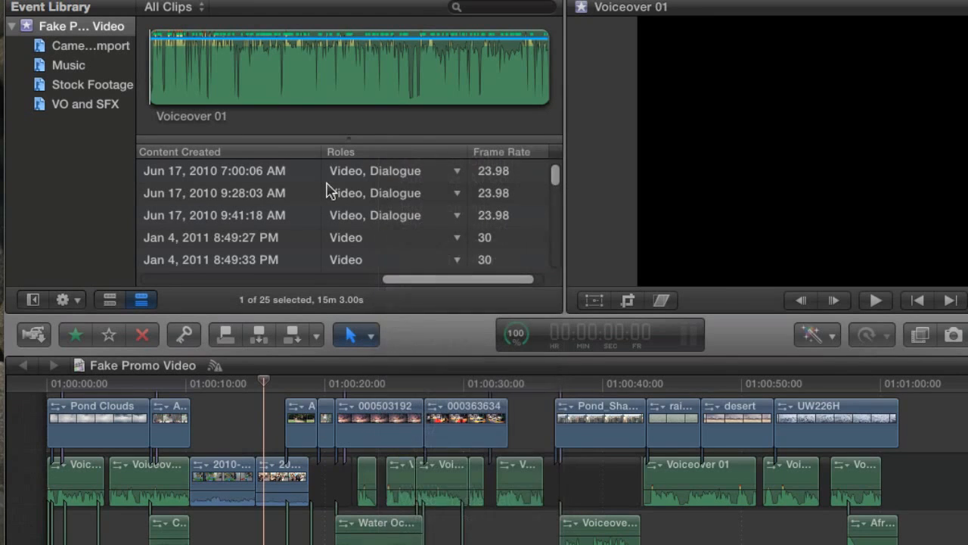
{"action": "left_click_drag", "start_coordinate": [389, 154], "coordinate": [287, 162]}
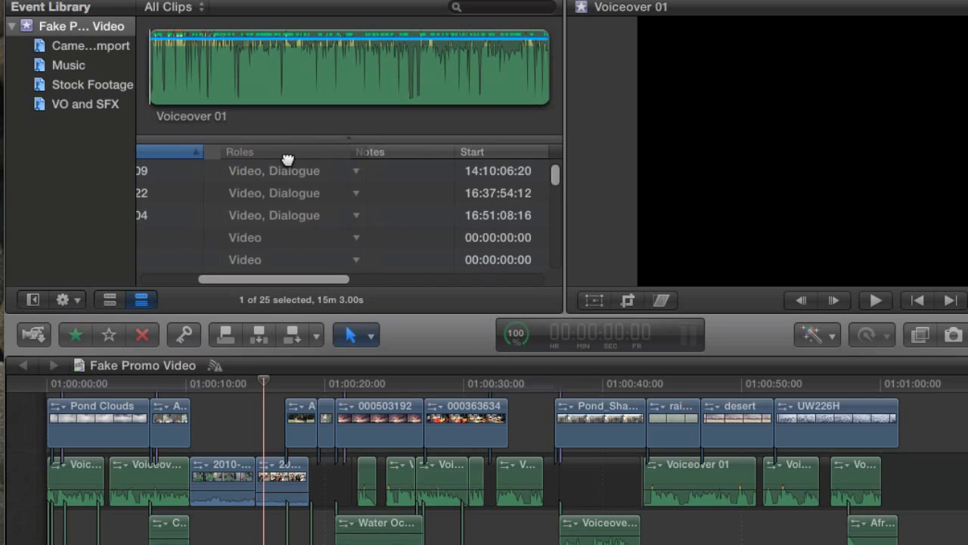
{"action": "left_click_drag", "start_coordinate": [287, 279], "coordinate": [173, 285]}
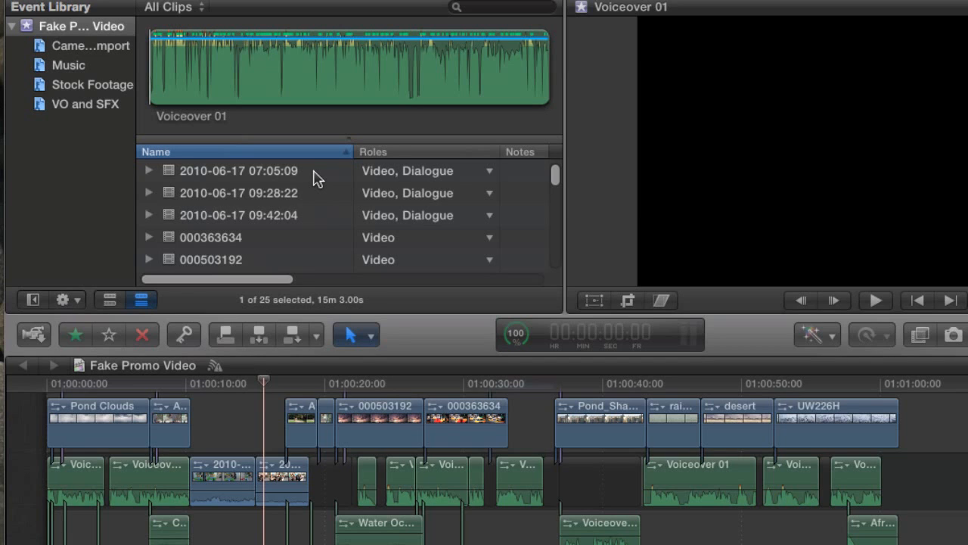
{"action": "left_click", "coordinate": [490, 171]}
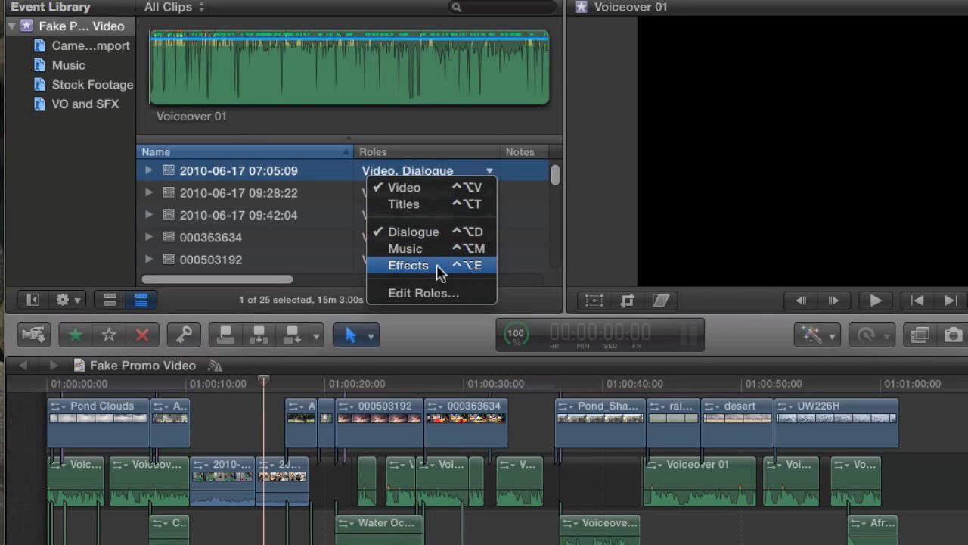
{"action": "left_click", "coordinate": [292, 172]}
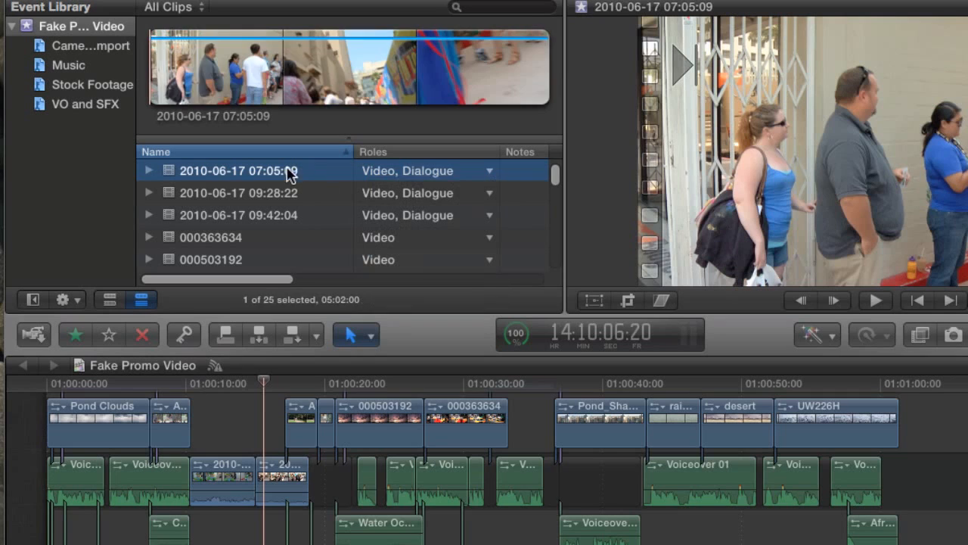
{"action": "left_click", "coordinate": [254, 193]}
{"action": "left_click", "coordinate": [258, 170]}
{"action": "scroll", "coordinate": [278, 190], "scroll_direction": "down", "scroll_amount": 1}
{"action": "left_click", "coordinate": [212, 241]}
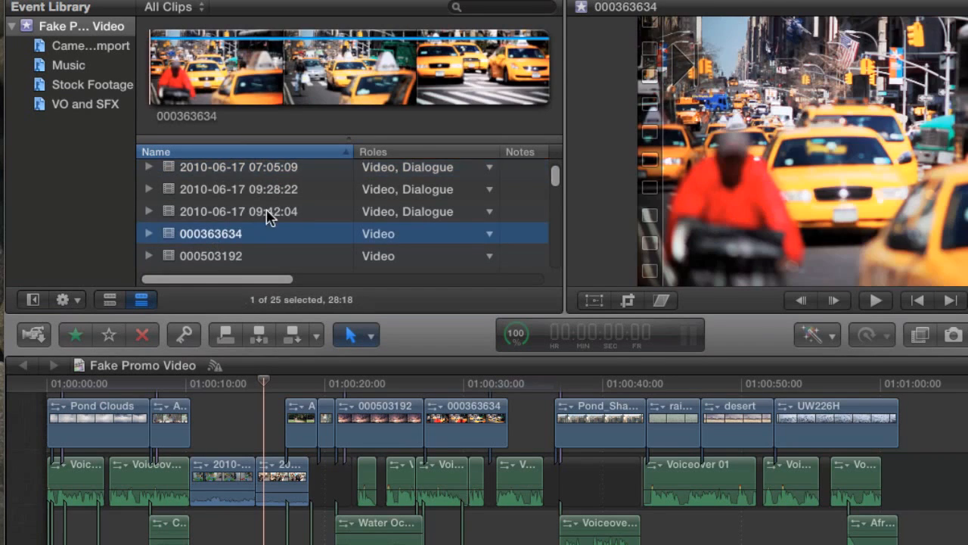
{"action": "scroll", "coordinate": [271, 217], "scroll_direction": "down", "scroll_amount": 3}
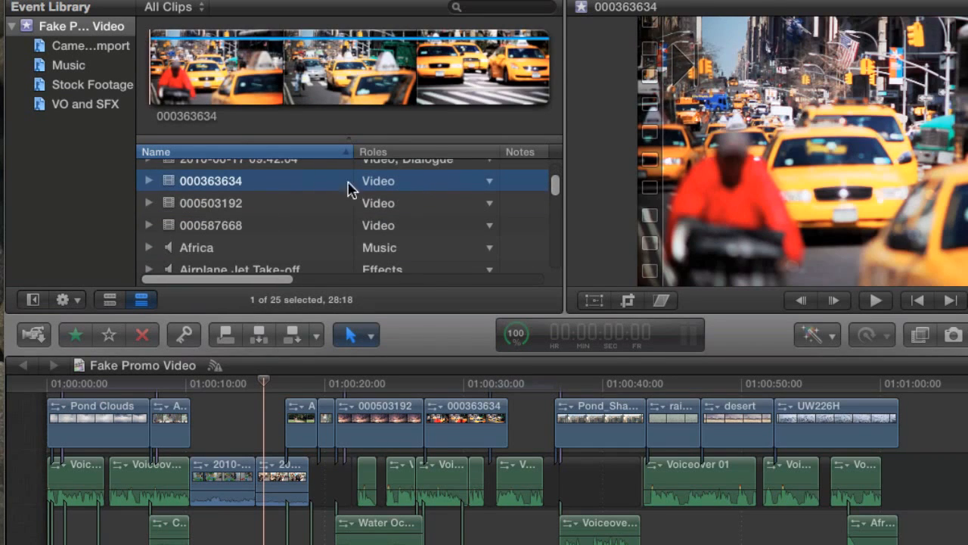
{"action": "scroll", "coordinate": [234, 210], "scroll_direction": "down", "scroll_amount": 2}
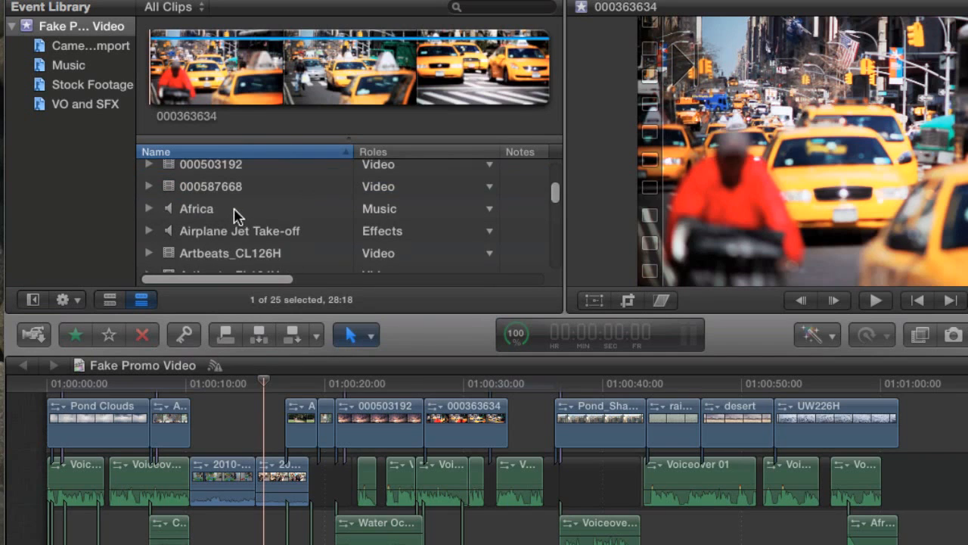
{"action": "left_click", "coordinate": [236, 210]}
{"action": "scroll", "coordinate": [249, 214], "scroll_direction": "down", "scroll_amount": 10}
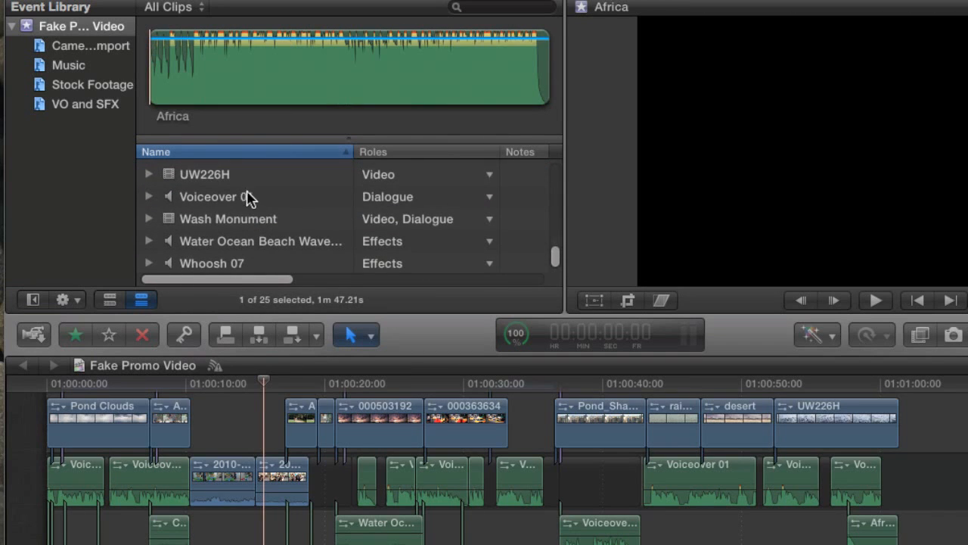
{"action": "left_click", "coordinate": [250, 197]}
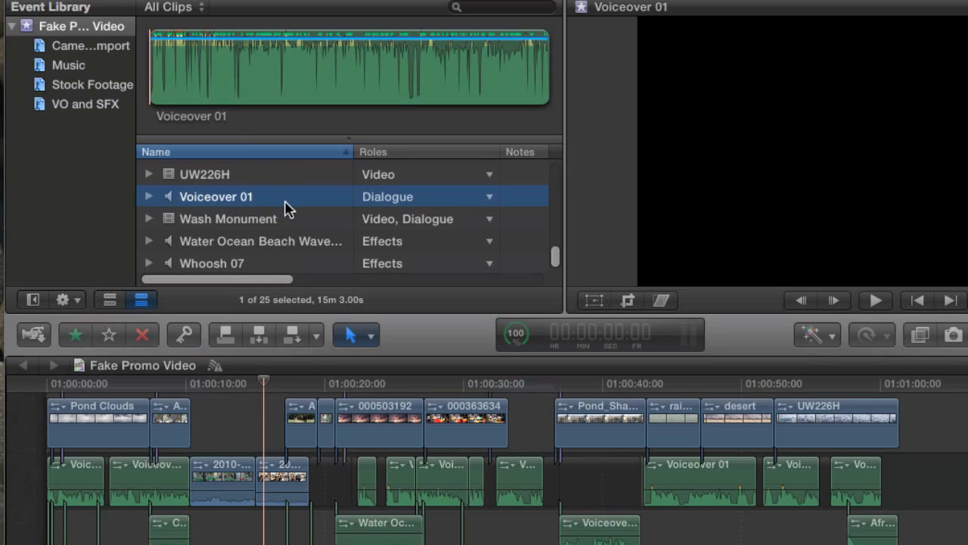
Show the Music event and check that Africa and Beautiful Tension Long carry the Music role
{"action": "scroll", "coordinate": [287, 210], "scroll_direction": "up", "scroll_amount": 10}
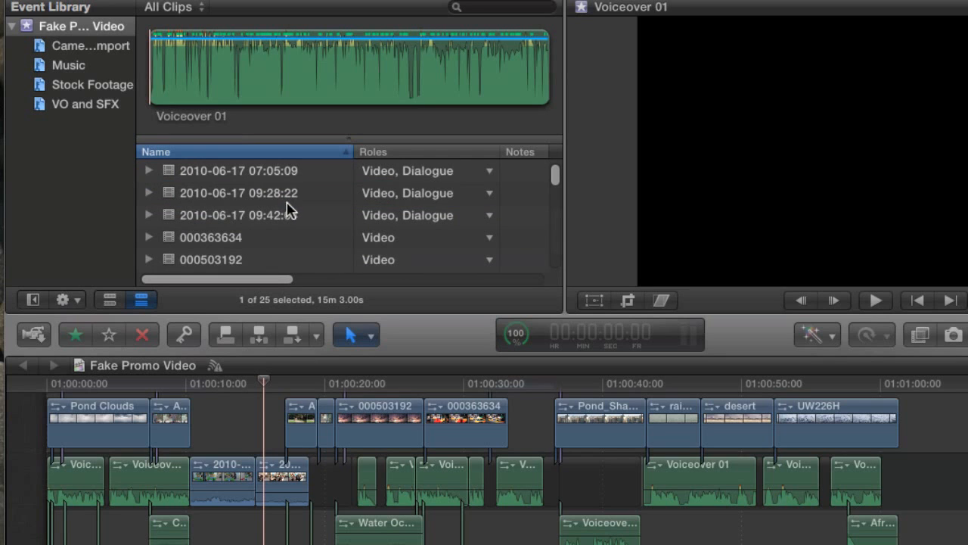
{"action": "scroll", "coordinate": [285, 211], "scroll_direction": "down", "scroll_amount": 5}
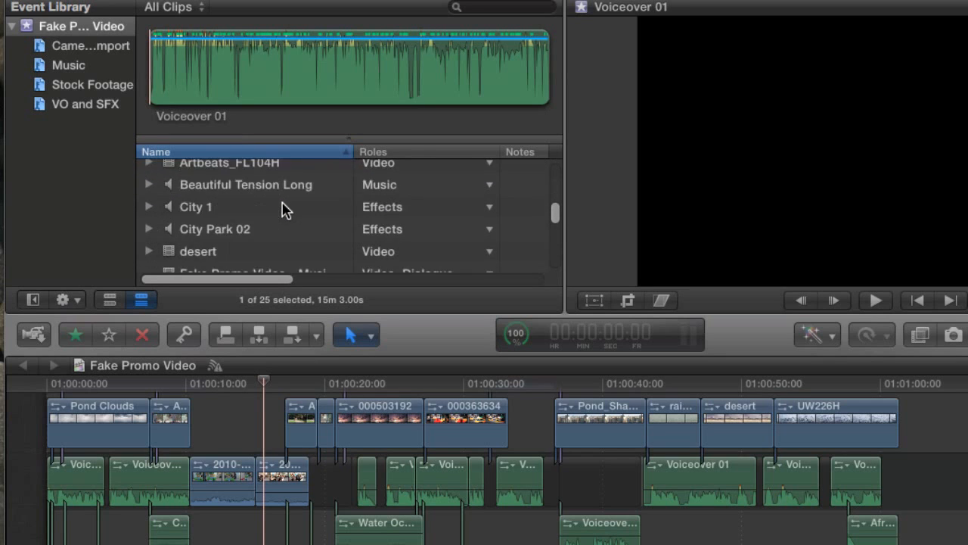
{"action": "scroll", "coordinate": [284, 210], "scroll_direction": "down", "scroll_amount": 2}
{"action": "scroll", "coordinate": [281, 209], "scroll_direction": "up", "scroll_amount": 6}
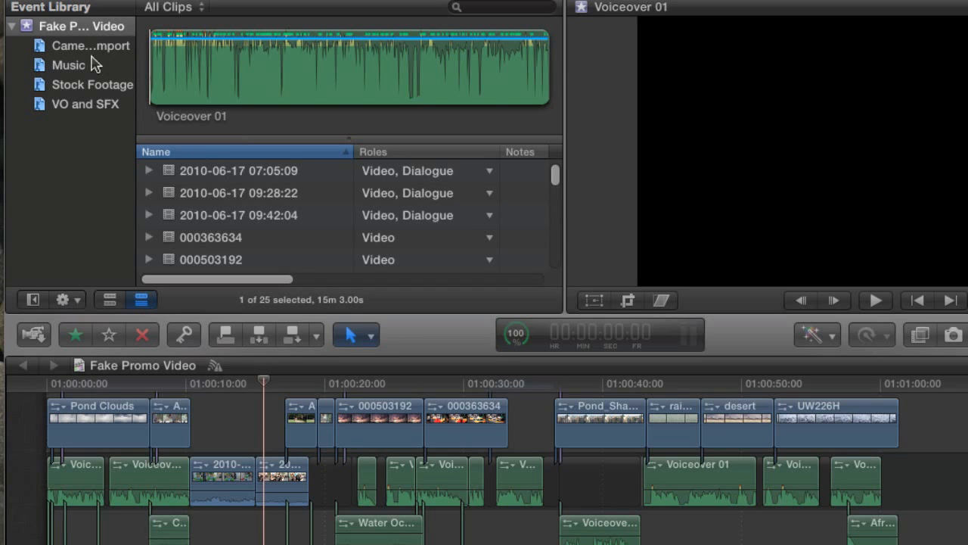
{"action": "left_click", "coordinate": [67, 69]}
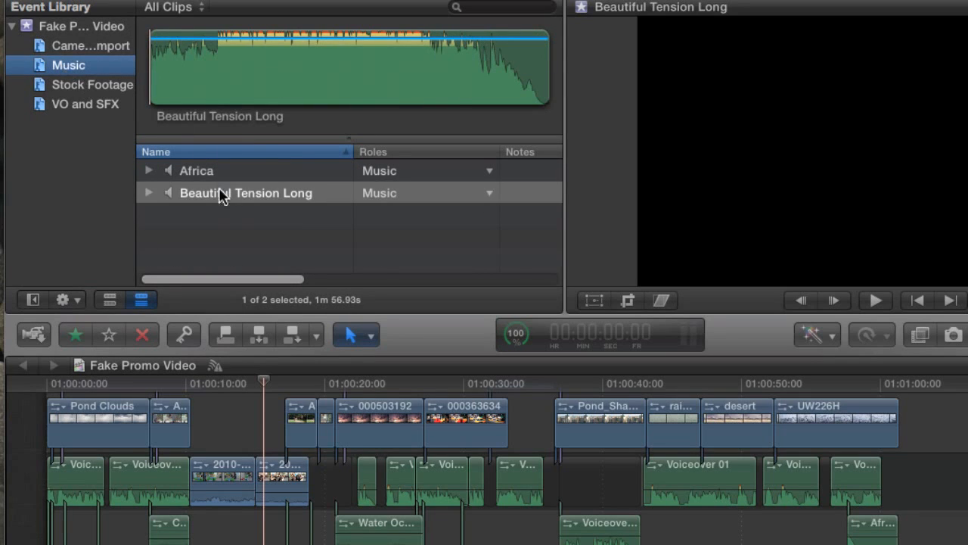
{"action": "left_click", "coordinate": [262, 176]}
{"action": "left_click", "coordinate": [255, 192]}
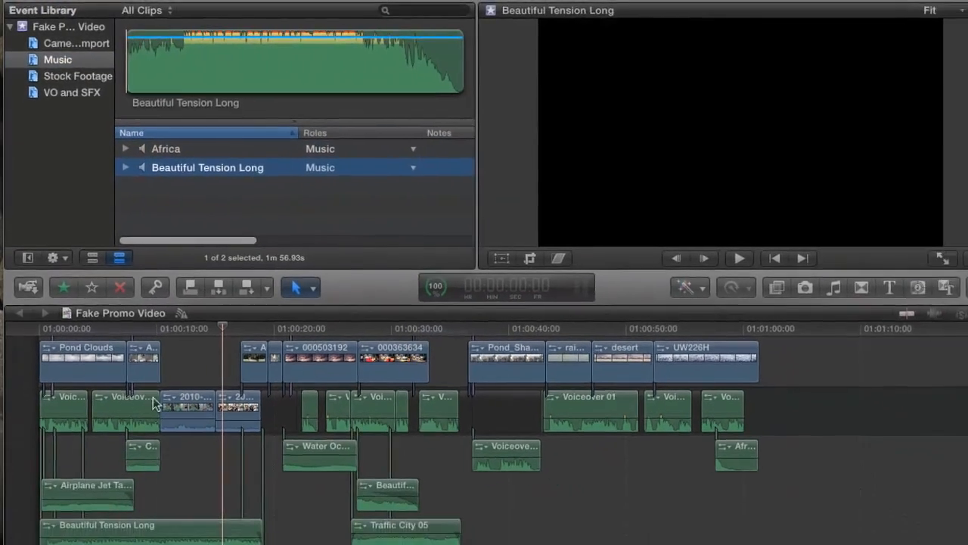
{"action": "scroll", "coordinate": [237, 472], "scroll_direction": "down", "scroll_amount": 4}
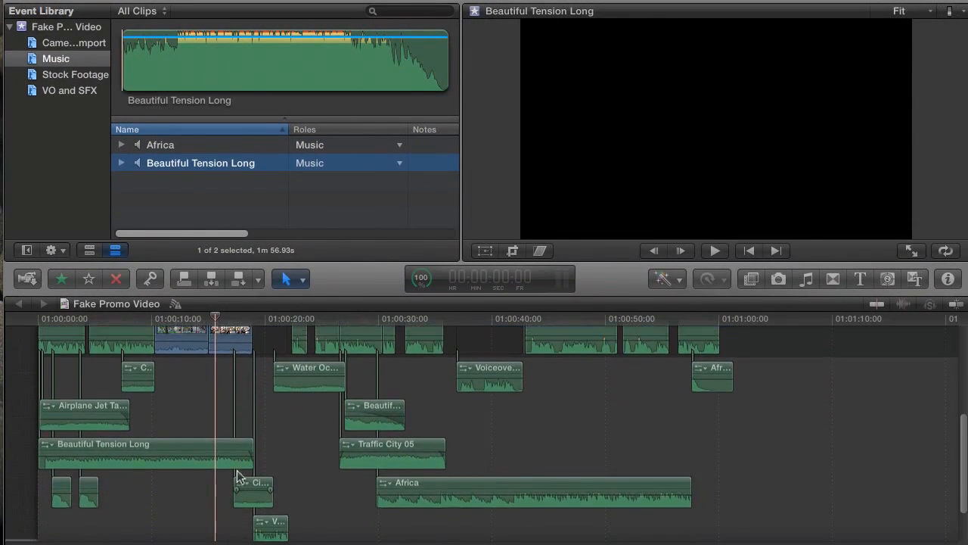
{"action": "scroll", "coordinate": [237, 472], "scroll_direction": "up", "scroll_amount": 6}
{"action": "left_click", "coordinate": [223, 145]}
{"action": "left_click", "coordinate": [222, 163]}
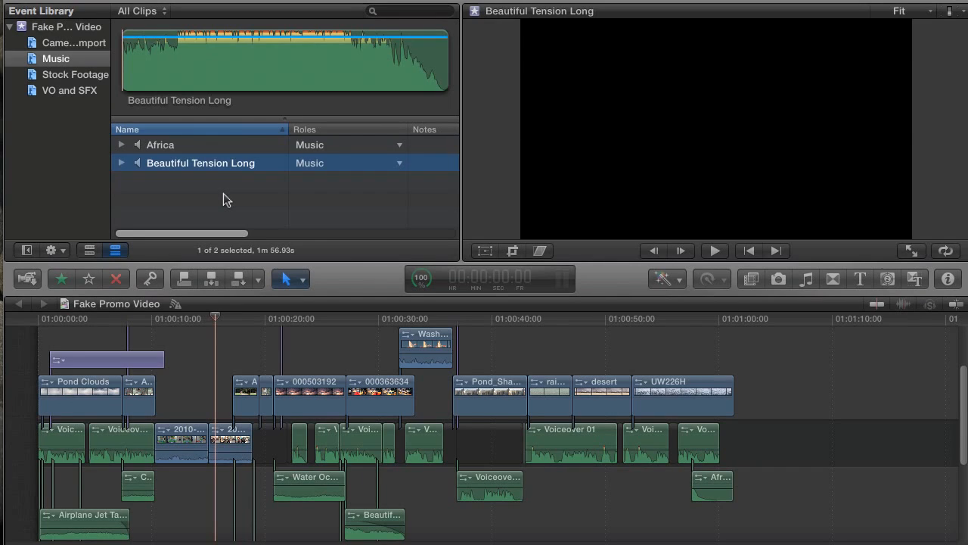
{"action": "left_click", "coordinate": [223, 193]}
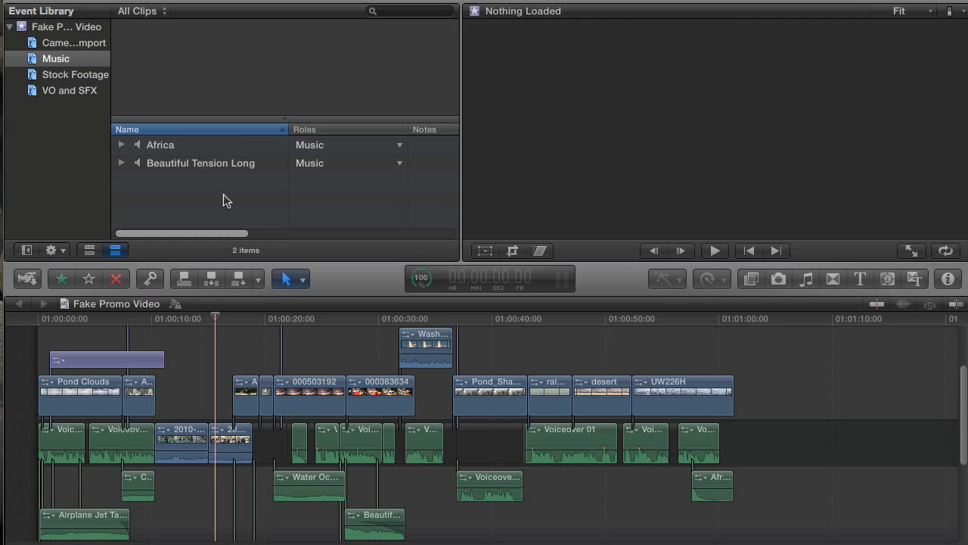
Import 01 Pearl, 02 Take On Me, 03 Iceblink Luck and 99 Red Balloons from the Clips folder
{"action": "key", "text": "super+shift+i"}
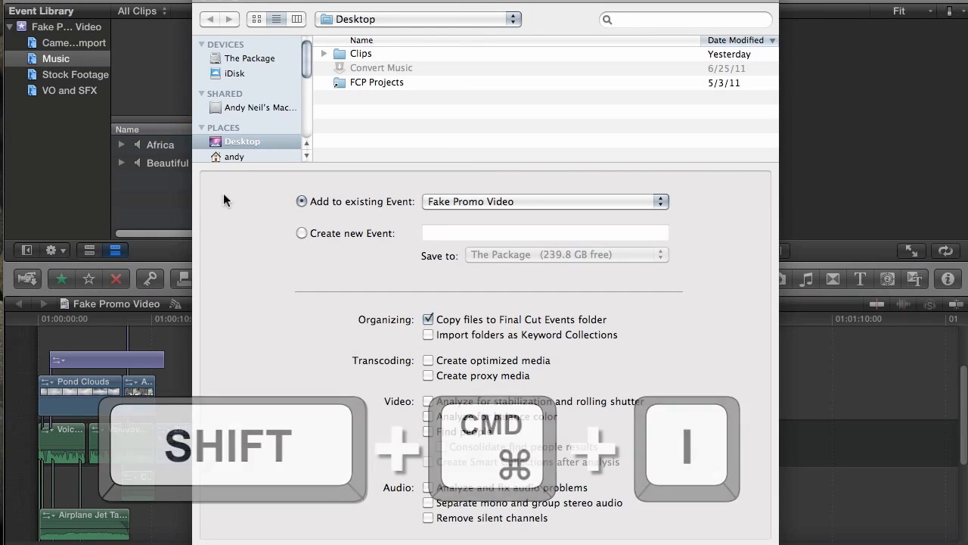
{"action": "double_click", "coordinate": [342, 55]}
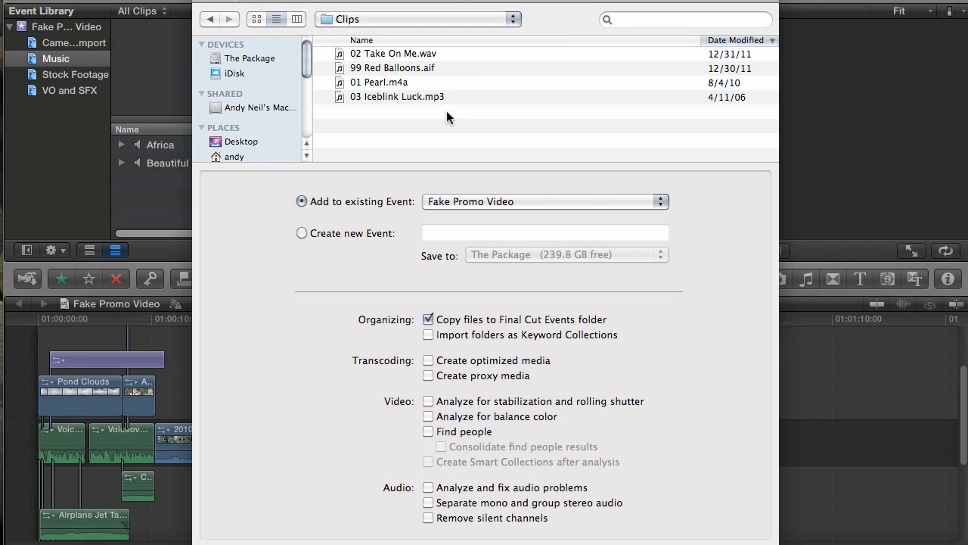
{"action": "left_click", "coordinate": [413, 98]}
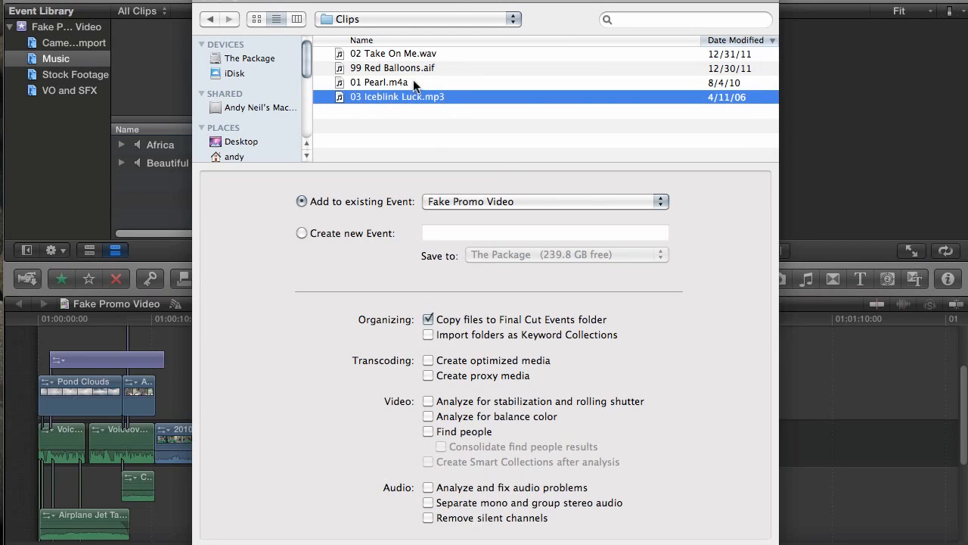
{"action": "left_click", "coordinate": [413, 82]}
{"action": "left_click", "coordinate": [394, 68]}
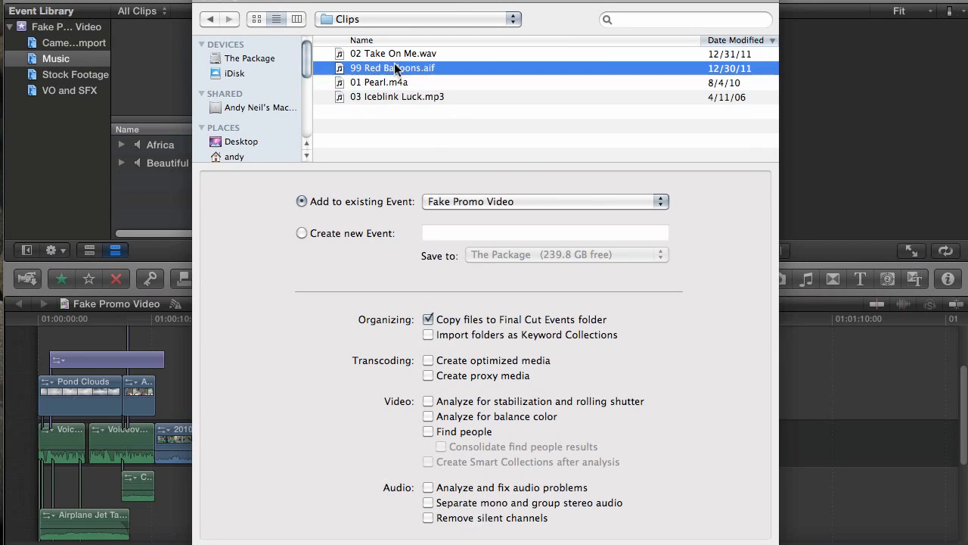
{"action": "left_click", "coordinate": [403, 54]}
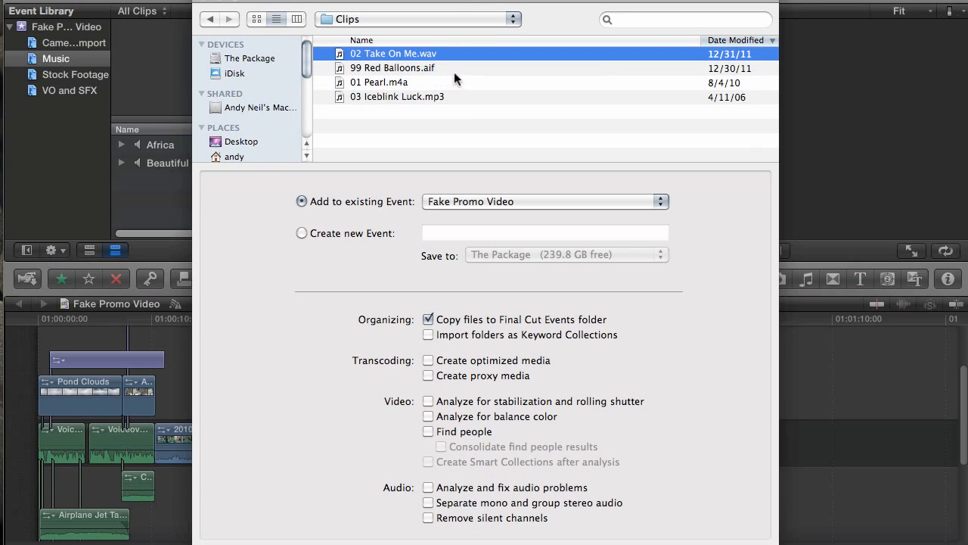
{"action": "left_click", "coordinate": [481, 123]}
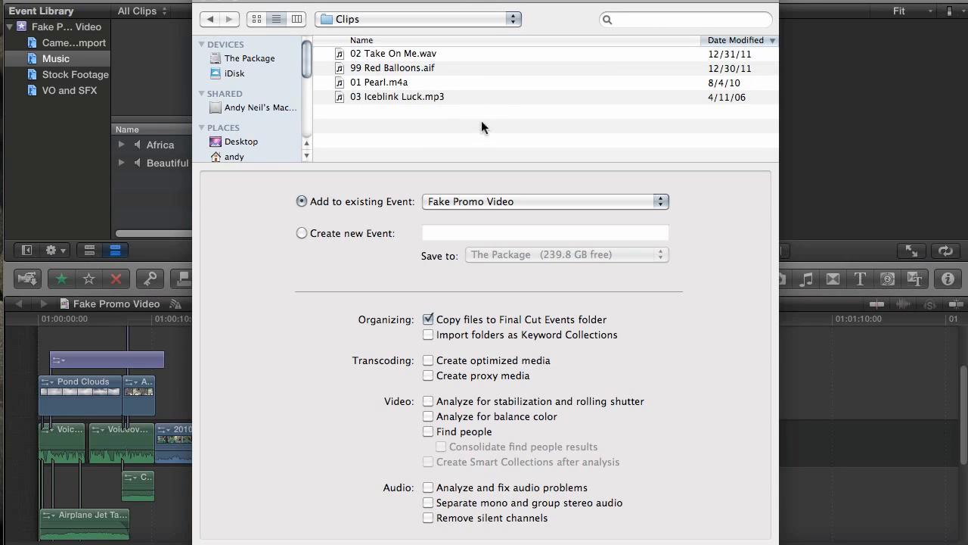
{"action": "left_click_drag", "start_coordinate": [468, 114], "coordinate": [458, 52]}
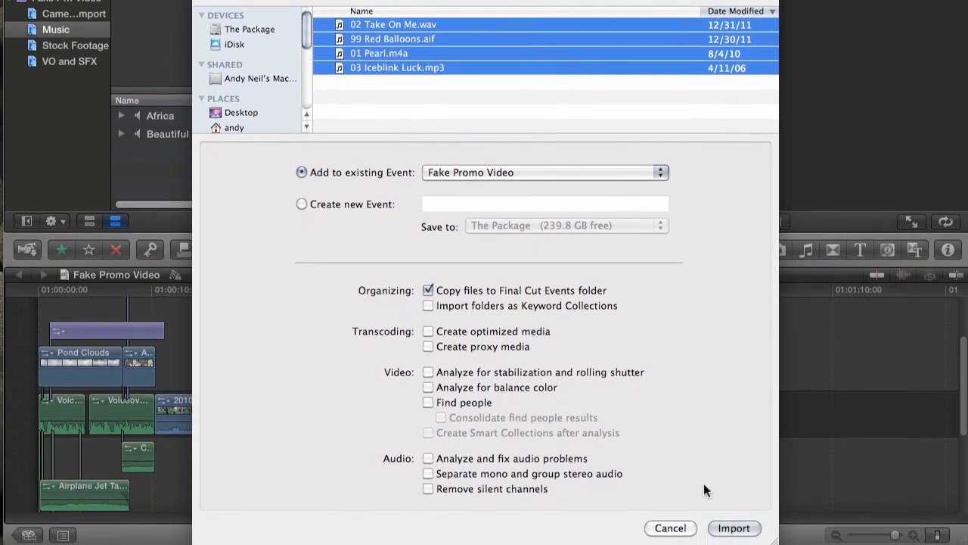
{"action": "left_click", "coordinate": [735, 525]}
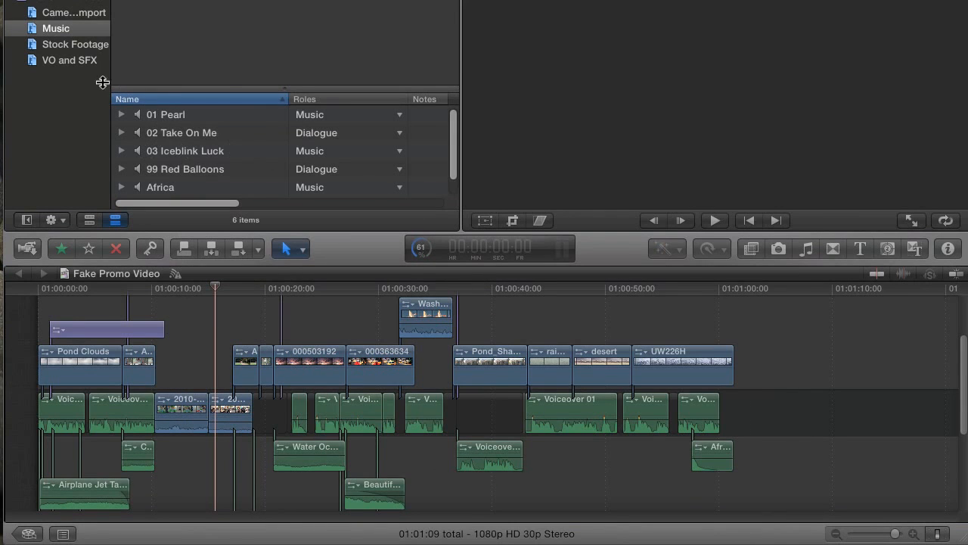
Load 01 Pearl, 03 Iceblink Luck, 02 Take On Me and 99 Red Balloons in turn, checking each role
{"action": "scroll", "coordinate": [233, 137], "scroll_direction": "down", "scroll_amount": 1}
{"action": "scroll", "coordinate": [231, 140], "scroll_direction": "up", "scroll_amount": 1}
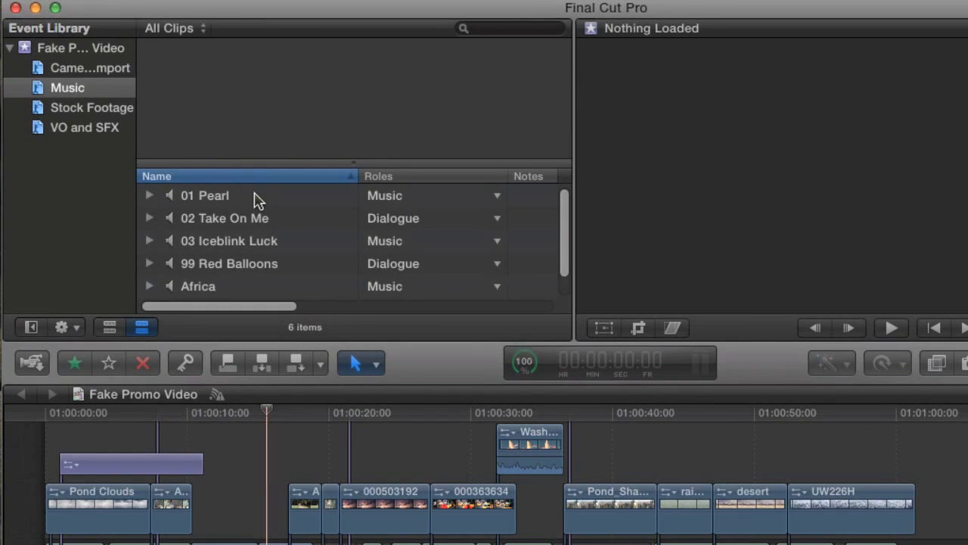
{"action": "left_click", "coordinate": [256, 197]}
{"action": "left_click", "coordinate": [260, 219]}
{"action": "left_click", "coordinate": [260, 242]}
{"action": "left_click", "coordinate": [260, 265]}
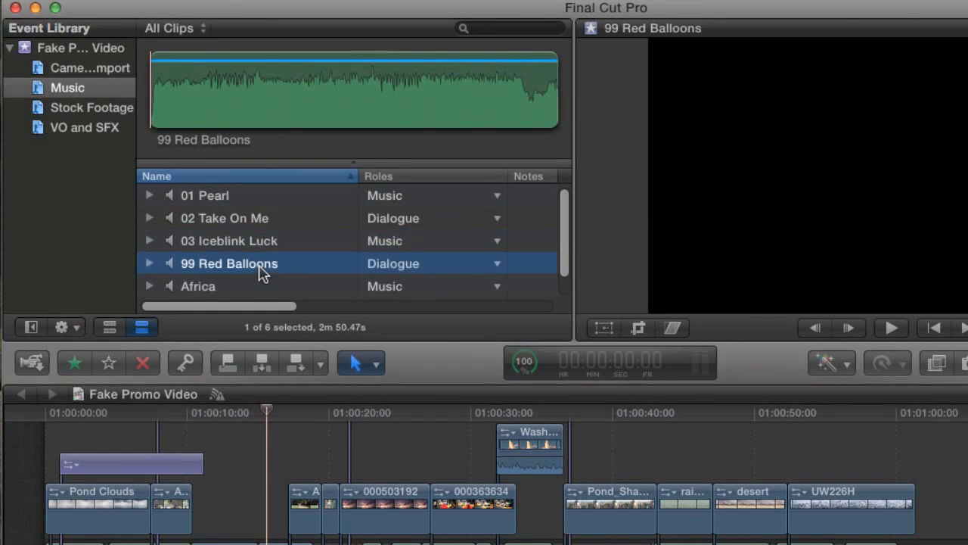
{"action": "left_click", "coordinate": [302, 201]}
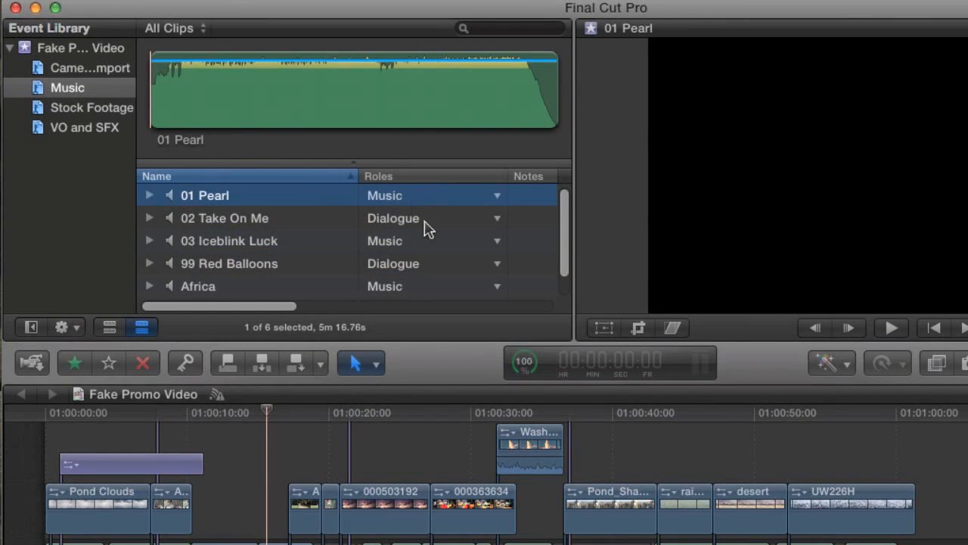
{"action": "left_click", "coordinate": [416, 248]}
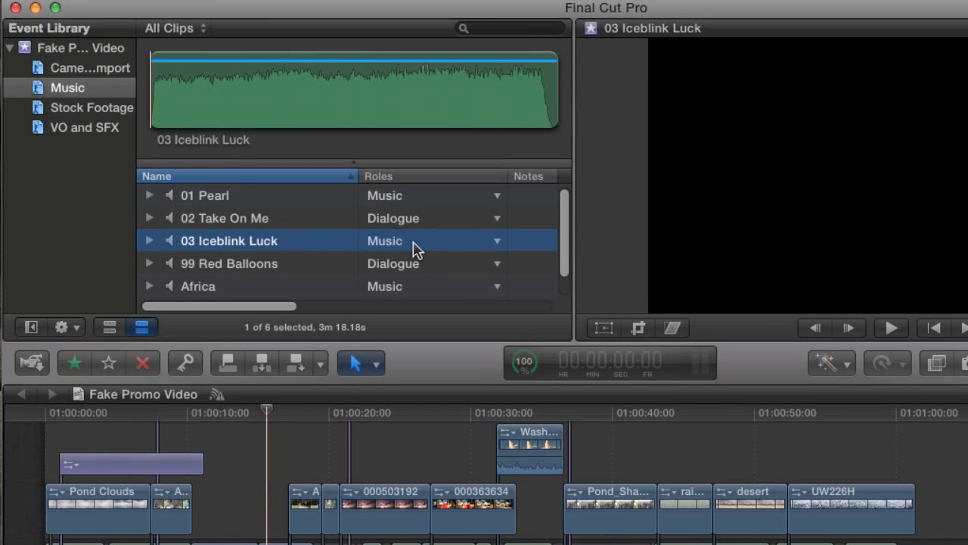
{"action": "left_click", "coordinate": [433, 221]}
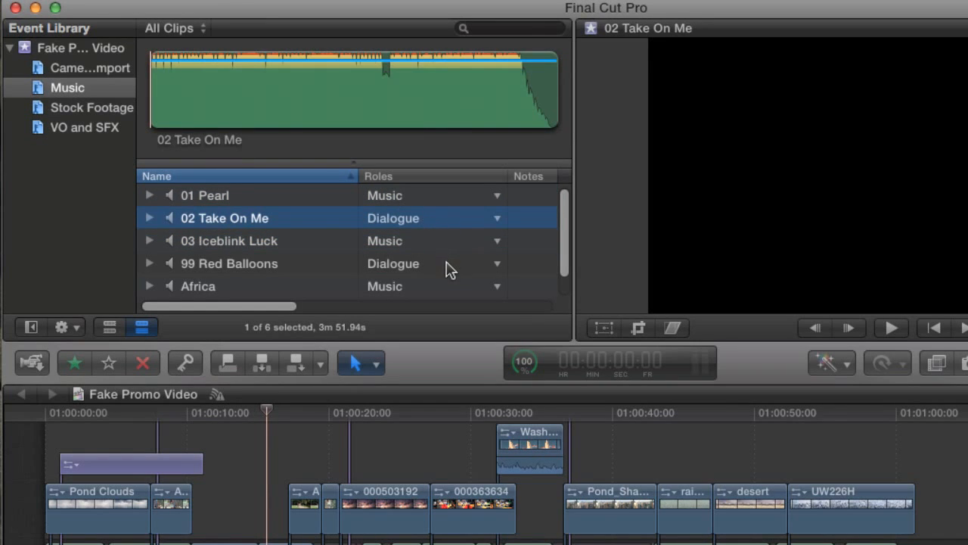
{"action": "left_click", "coordinate": [316, 266]}
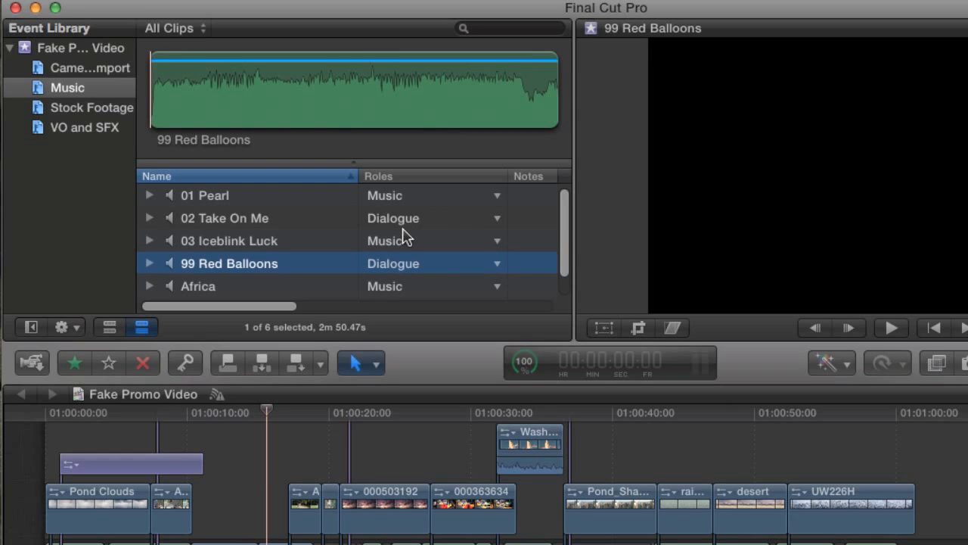
{"action": "key", "text": "shift+super+i"}
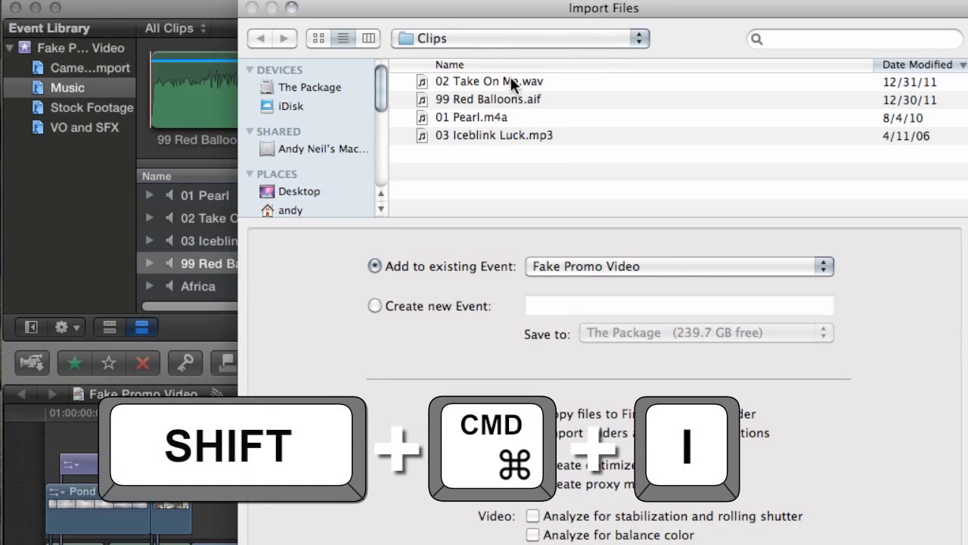
{"action": "left_click", "coordinate": [485, 99]}
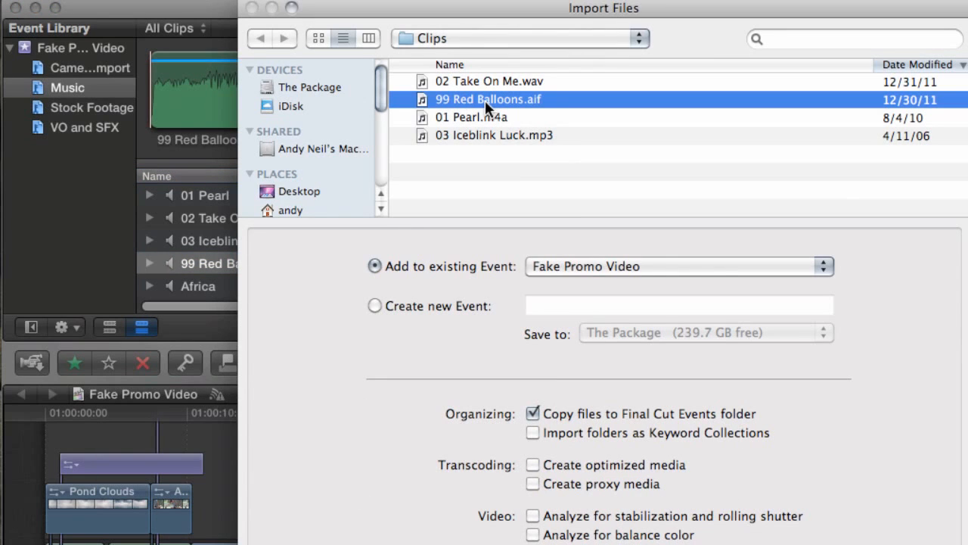
{"action": "left_click", "coordinate": [549, 83]}
{"action": "left_click", "coordinate": [552, 82]}
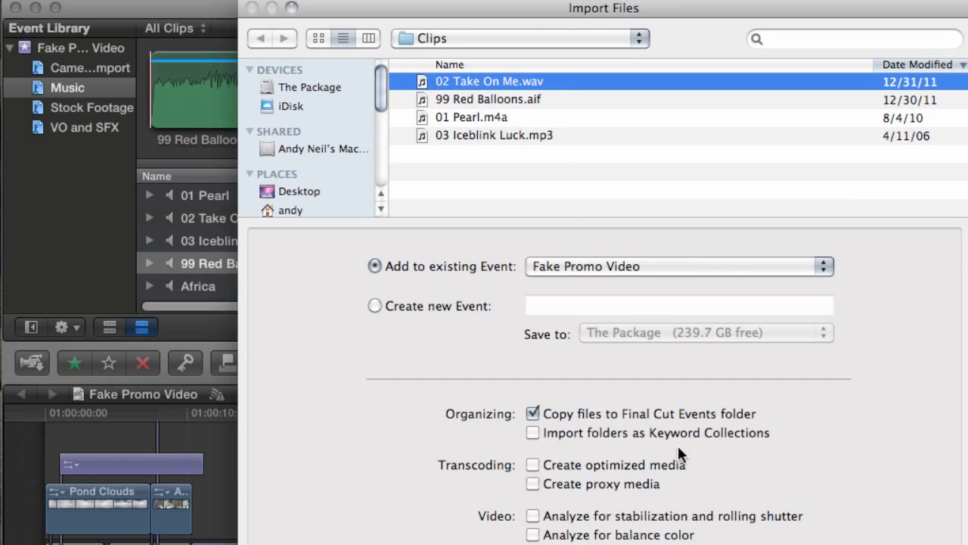
{"action": "key", "text": "Escape"}
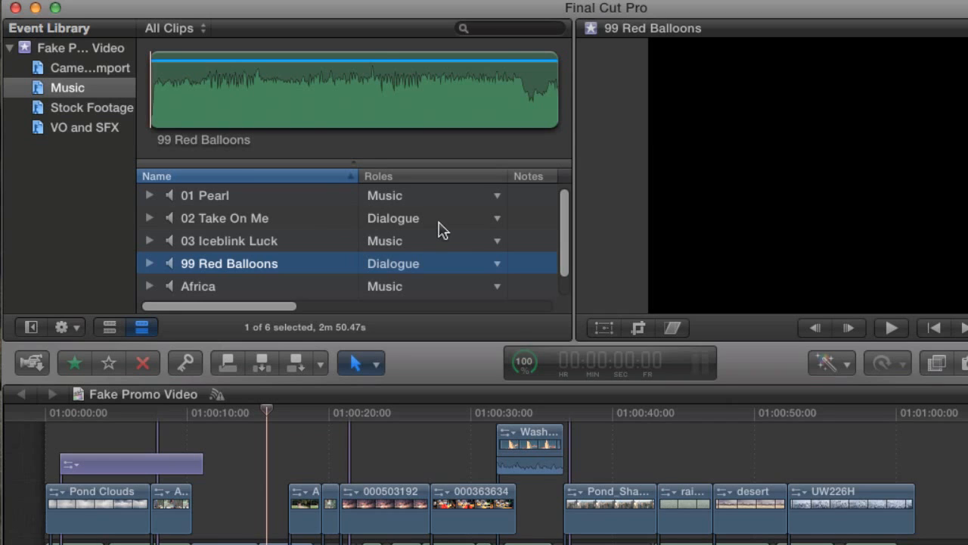
Assign the Music role to both selected clips, 02 Take On Me and 99 Red Balloons
{"action": "left_click", "coordinate": [264, 220], "text": "super"}
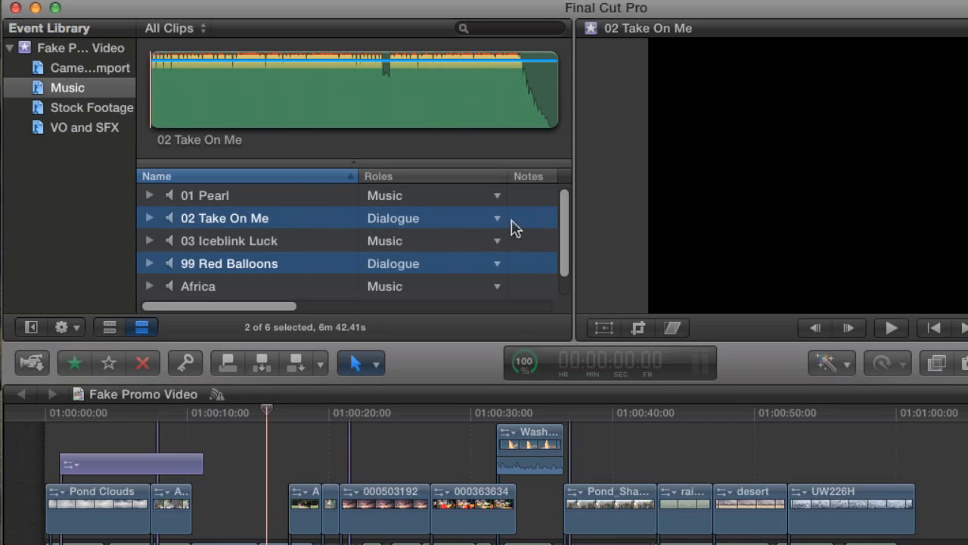
{"action": "left_click", "coordinate": [498, 219]}
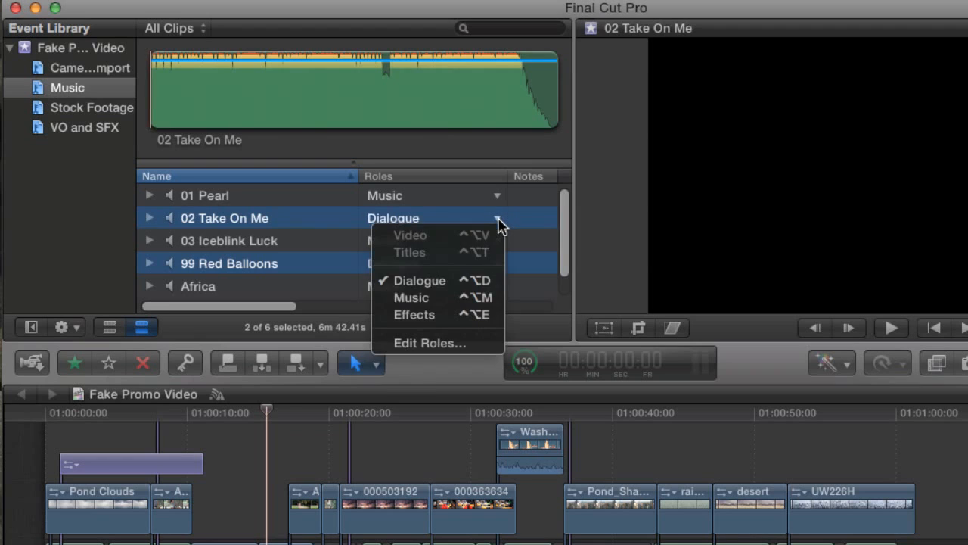
{"action": "left_click", "coordinate": [436, 300]}
Confirm 02 Take On Me and 99 Red Balloons now show the Music role
{"action": "left_click", "coordinate": [333, 221]}
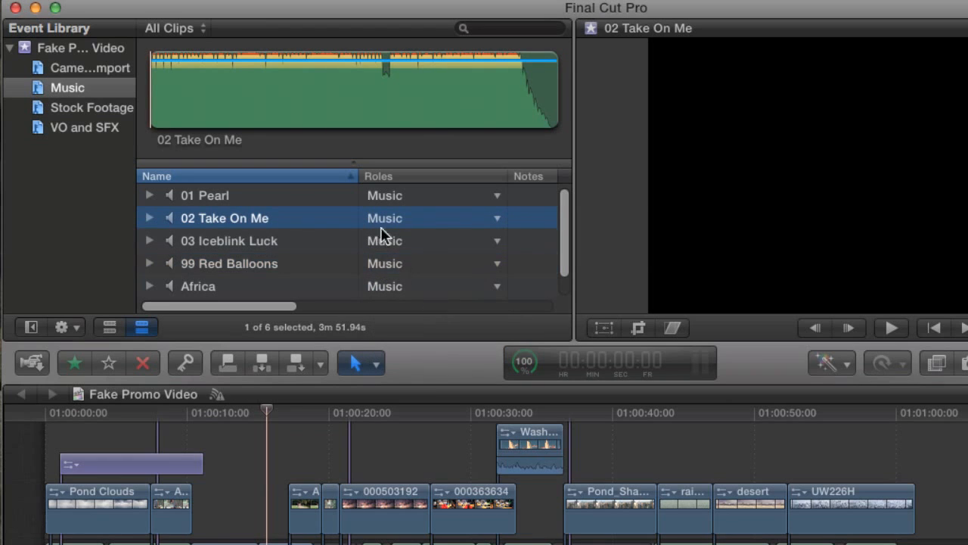
{"action": "left_click", "coordinate": [260, 263]}
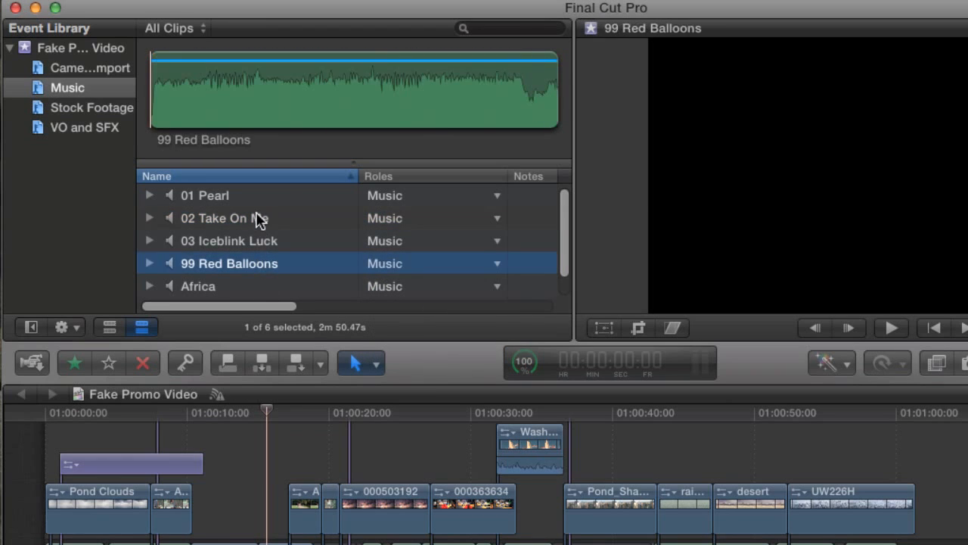
{"action": "left_click", "coordinate": [256, 219]}
{"action": "left_click", "coordinate": [265, 265]}
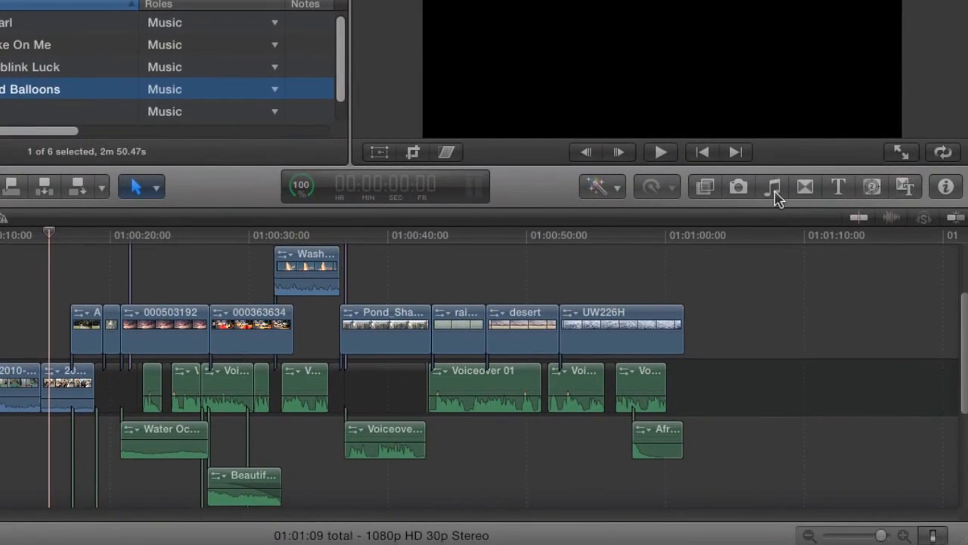
Open the Music and Sound browser and look through Final Cut Pro Sound Effects, iLife Sound Effects and Apple Loops
{"action": "left_click", "coordinate": [774, 191]}
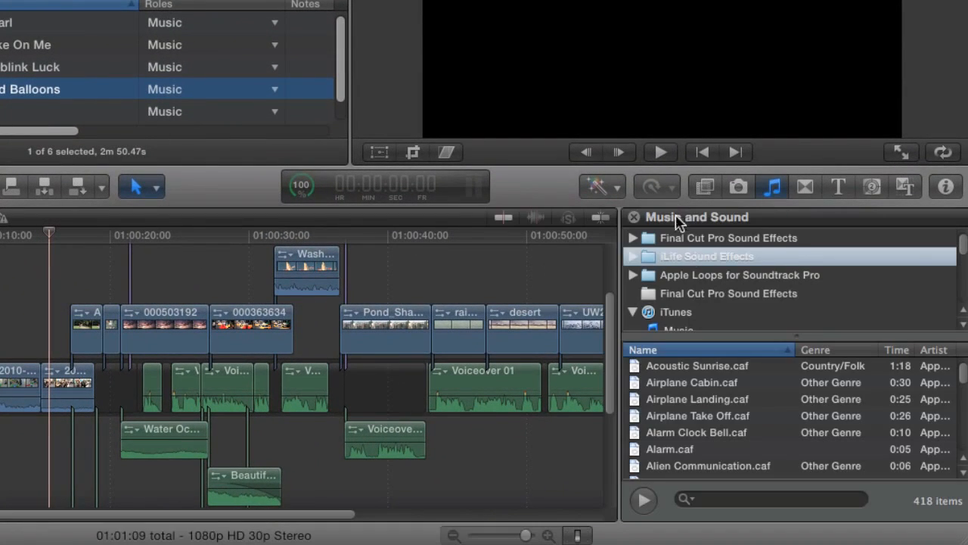
{"action": "left_click", "coordinate": [726, 239]}
{"action": "left_click", "coordinate": [720, 259]}
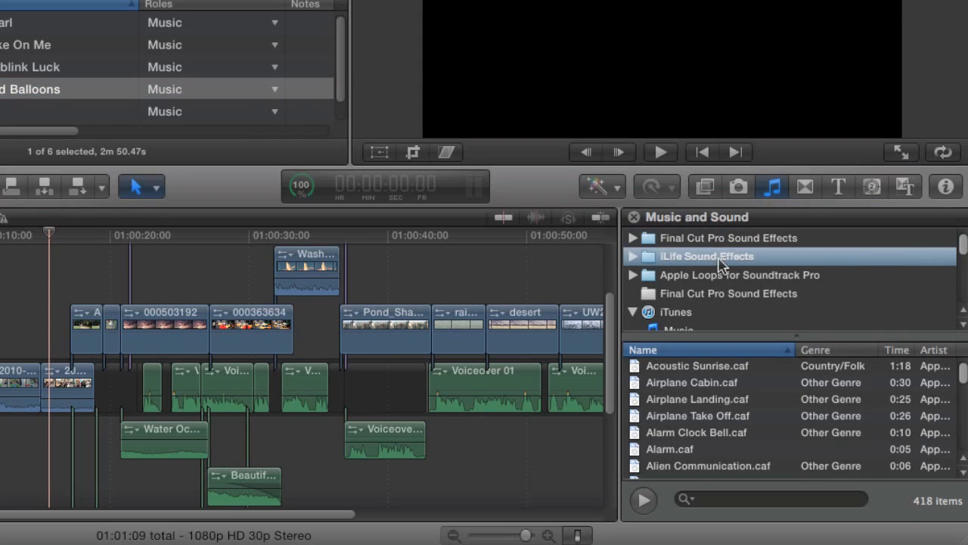
{"action": "left_click", "coordinate": [711, 276]}
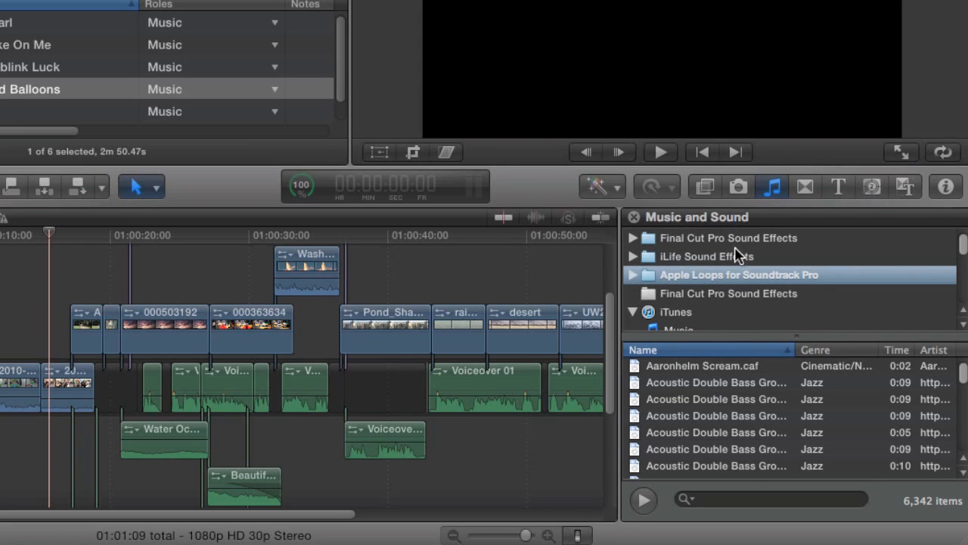
Select the SFX clips playlist under iTunes to list its two sound effects
{"action": "scroll", "coordinate": [735, 265], "scroll_direction": "down", "scroll_amount": 1}
{"action": "scroll", "coordinate": [723, 243], "scroll_direction": "down", "scroll_amount": 3}
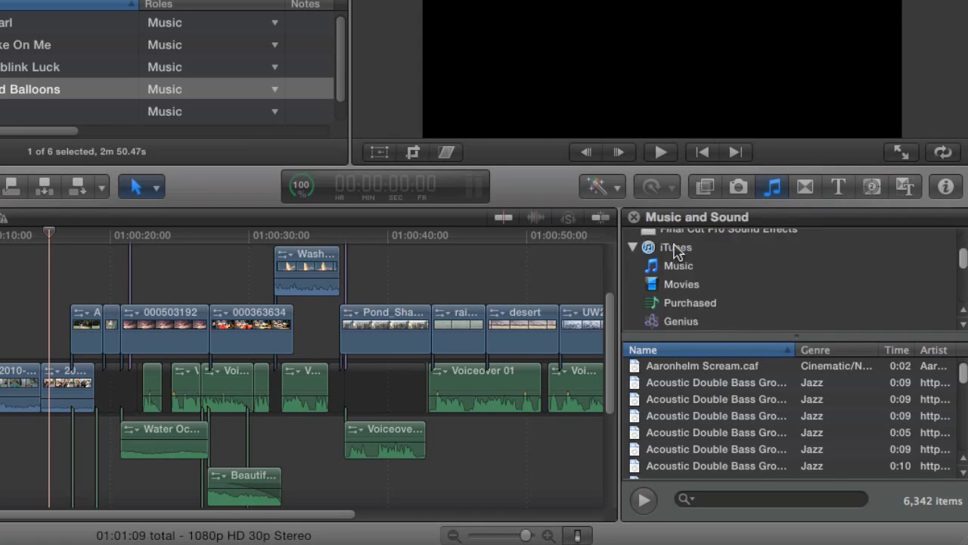
{"action": "scroll", "coordinate": [688, 260], "scroll_direction": "up", "scroll_amount": 2}
{"action": "scroll", "coordinate": [698, 271], "scroll_direction": "down", "scroll_amount": 5}
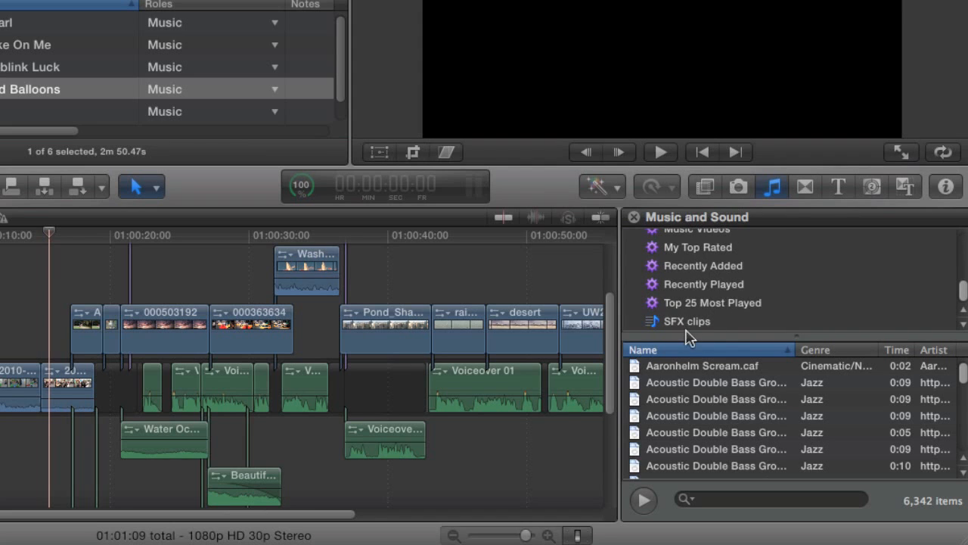
{"action": "scroll", "coordinate": [689, 319], "scroll_direction": "up", "scroll_amount": 3}
{"action": "scroll", "coordinate": [695, 316], "scroll_direction": "up", "scroll_amount": 2}
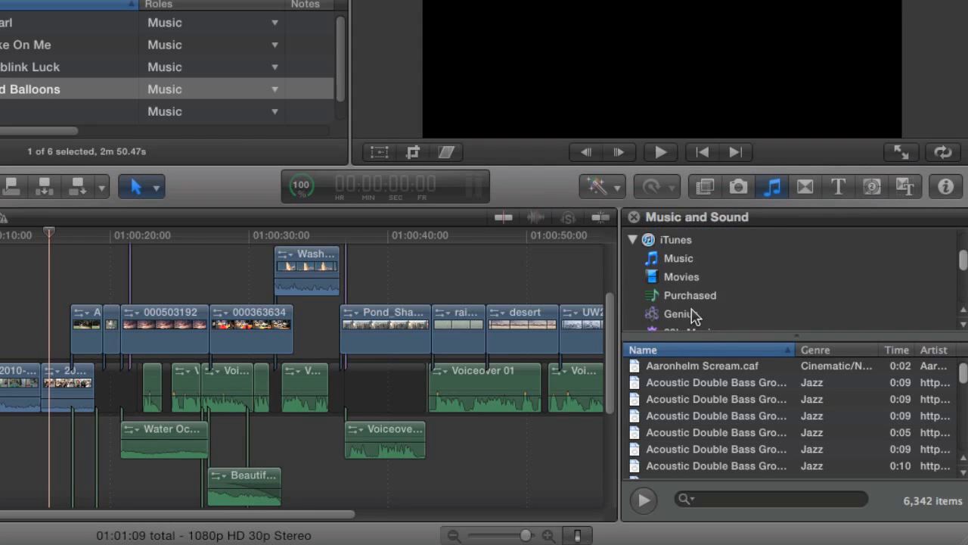
{"action": "scroll", "coordinate": [694, 316], "scroll_direction": "down", "scroll_amount": 5}
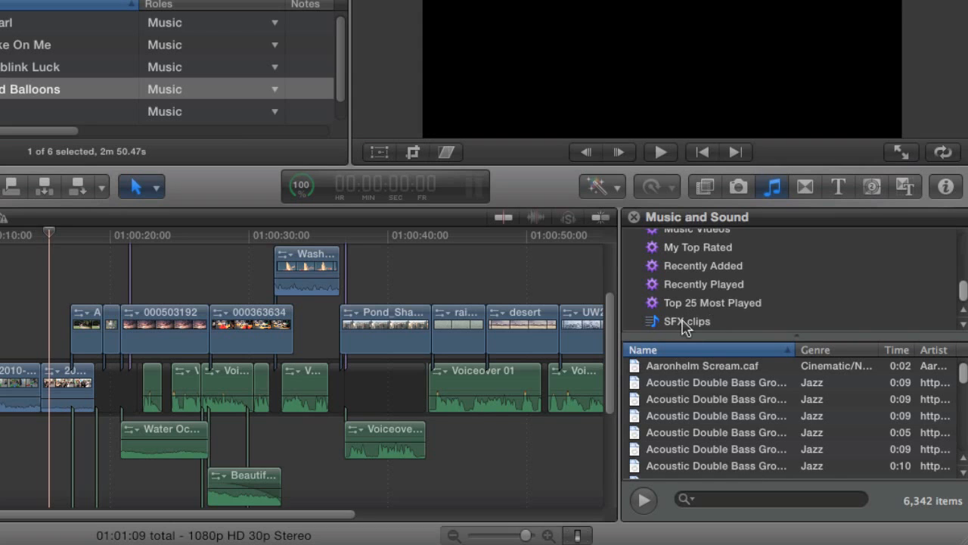
{"action": "left_click", "coordinate": [684, 326]}
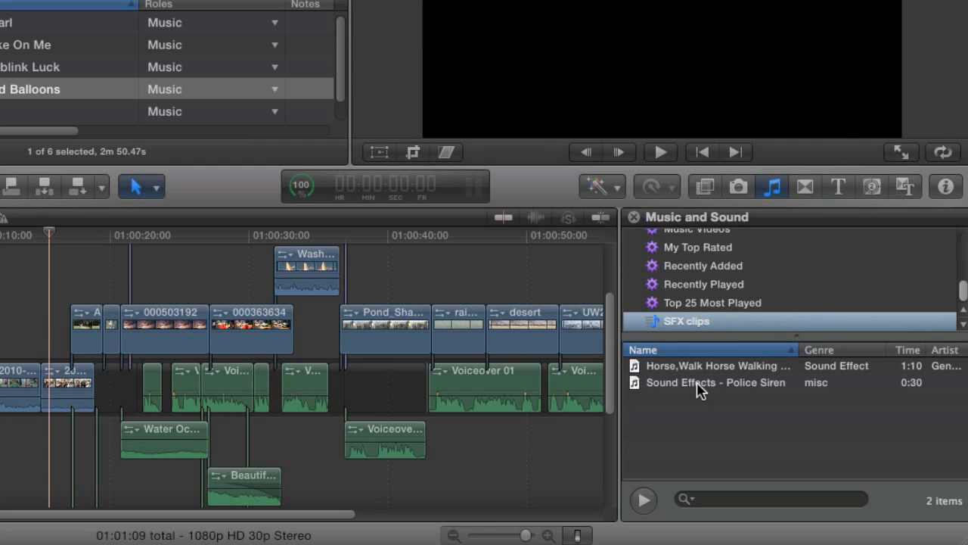
Add the Police Siren and Horse Walking sound effects to the timeline
{"action": "left_click_drag", "start_coordinate": [699, 387], "coordinate": [444, 453]}
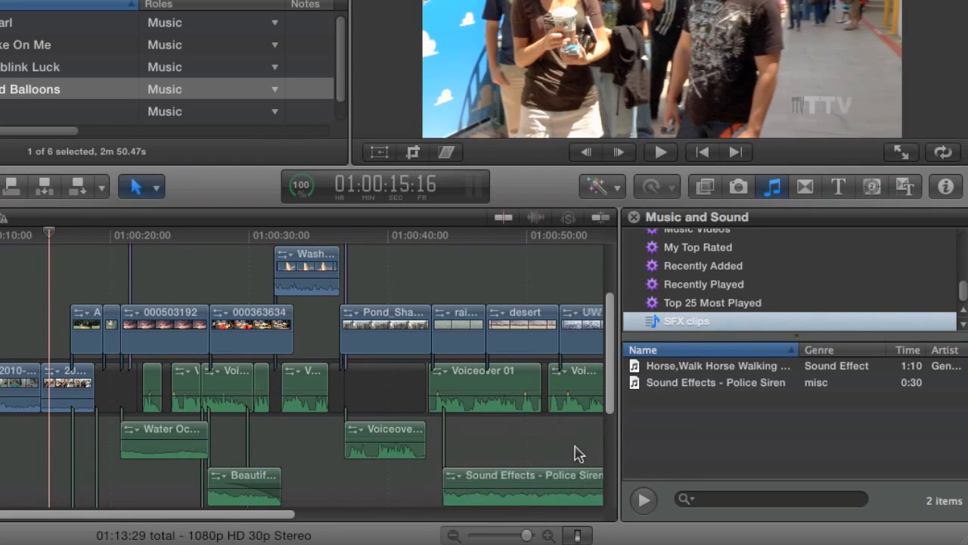
{"action": "left_click_drag", "start_coordinate": [708, 369], "coordinate": [467, 454]}
{"action": "scroll", "coordinate": [505, 448], "scroll_direction": "down", "scroll_amount": 2}
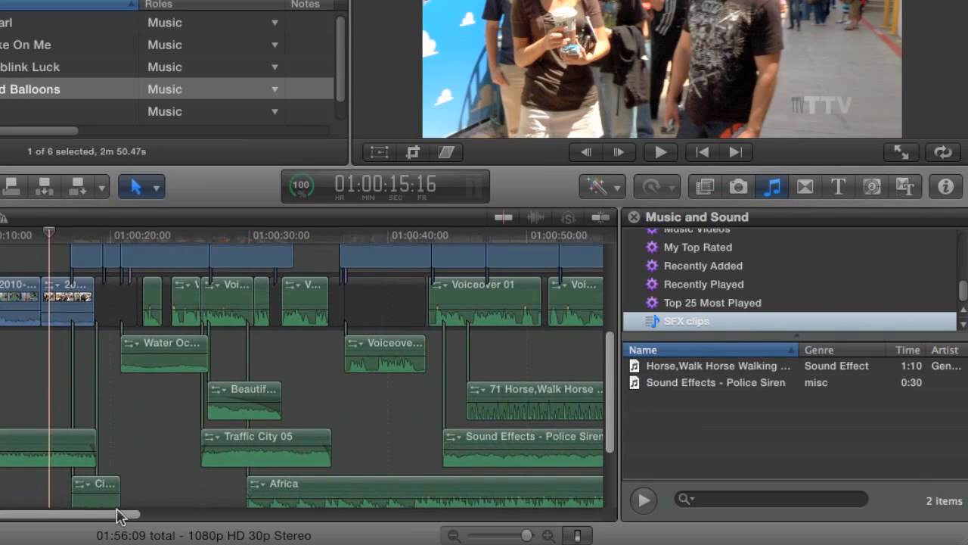
{"action": "left_click_drag", "start_coordinate": [120, 515], "coordinate": [314, 524]}
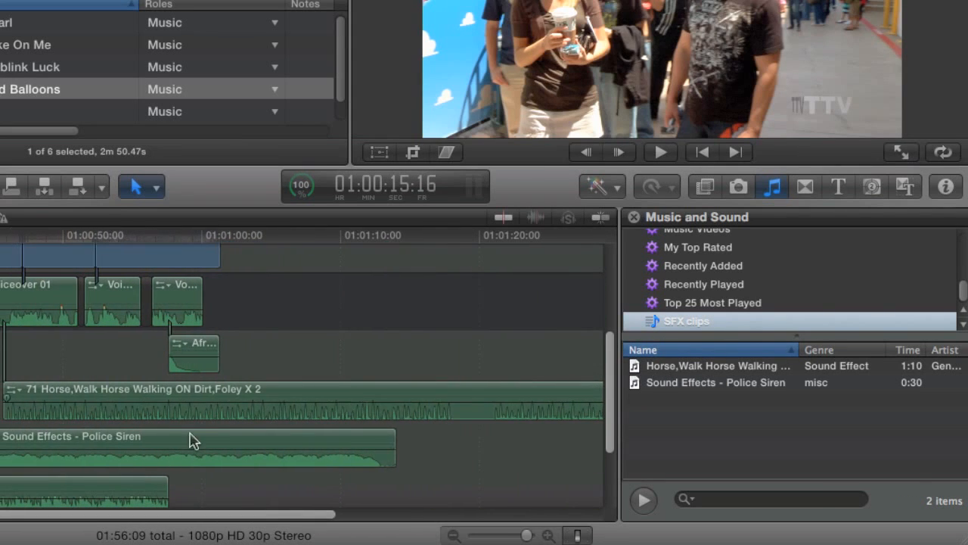
Check the roles of Police Siren and Horse Walking in the Info inspector
{"action": "left_click", "coordinate": [57, 446]}
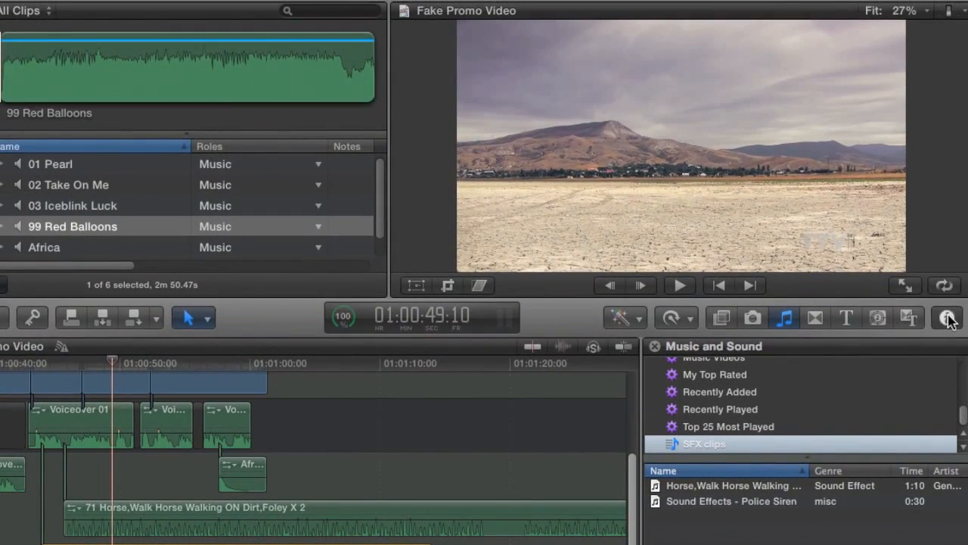
{"action": "left_click", "coordinate": [948, 319]}
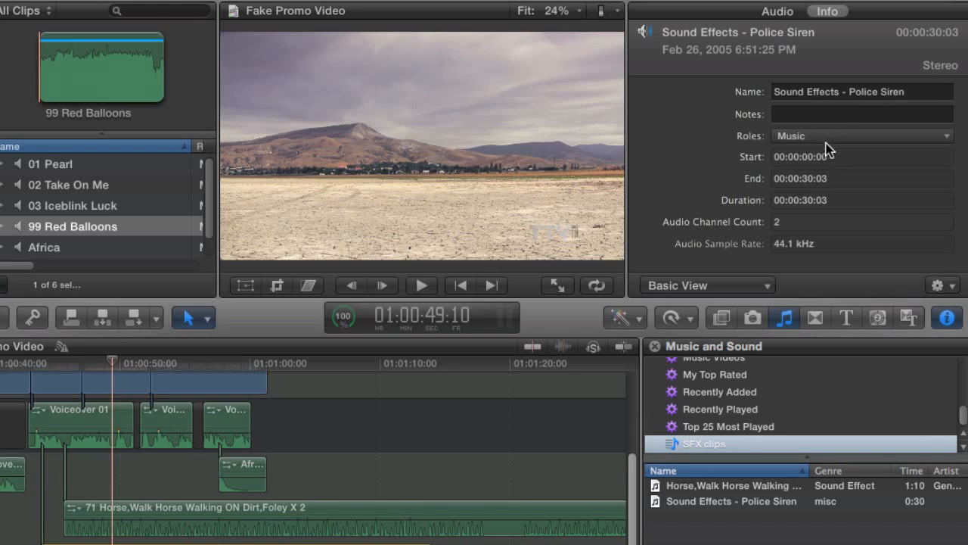
{"action": "left_click", "coordinate": [110, 512]}
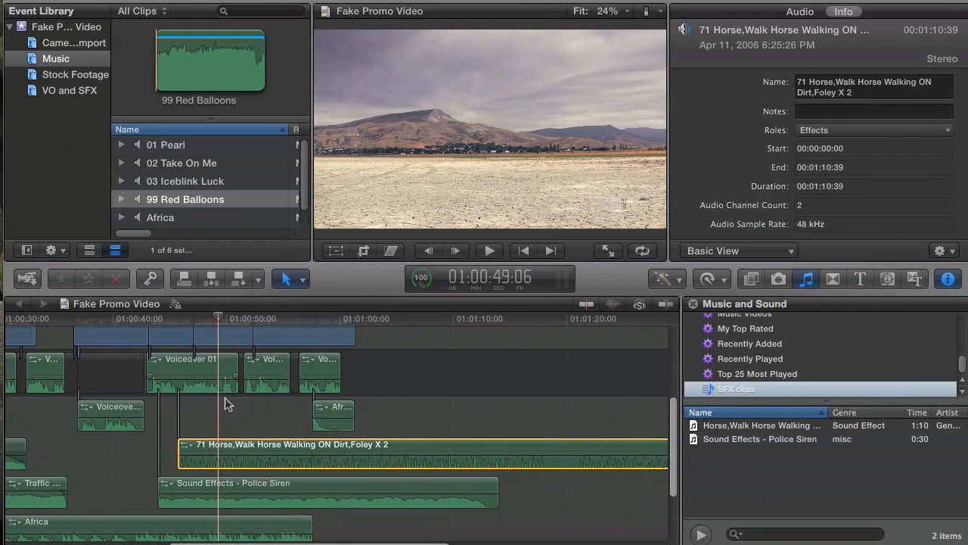
Hide Final Cut Pro and sort the iTunes SFX clips by Genre to compare both tracks
{"action": "key", "text": "super+h"}
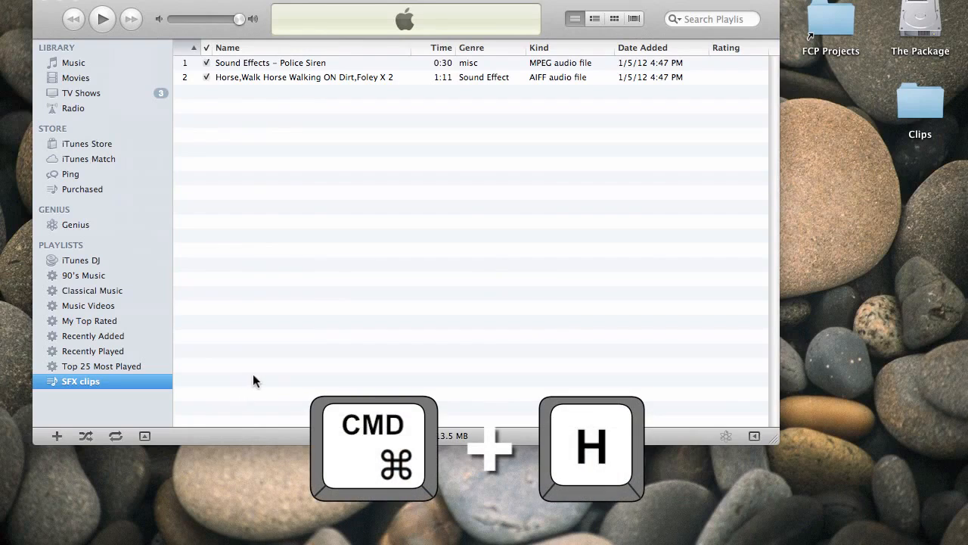
{"action": "mouse_move", "coordinate": [212, 1]}
{"action": "left_mouse_down"}
{"action": "mouse_move", "coordinate": [196, 1]}
{"action": "mouse_move", "coordinate": [205, 1]}
{"action": "left_mouse_up"}
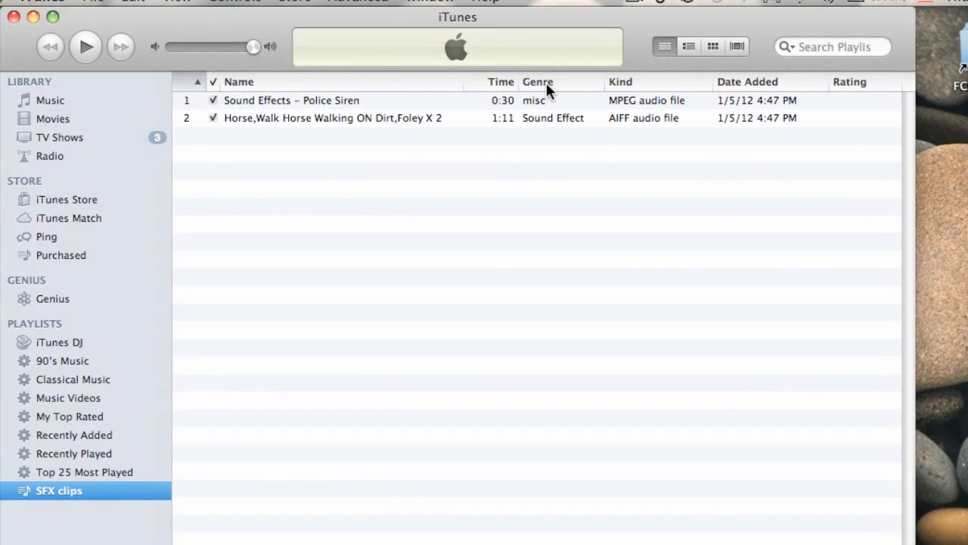
{"action": "left_click", "coordinate": [546, 83]}
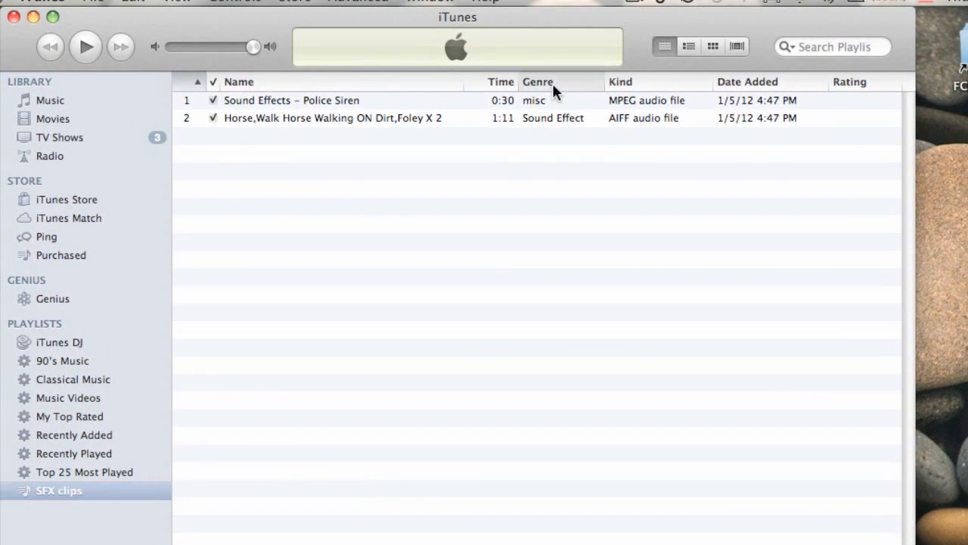
{"action": "left_click", "coordinate": [390, 98]}
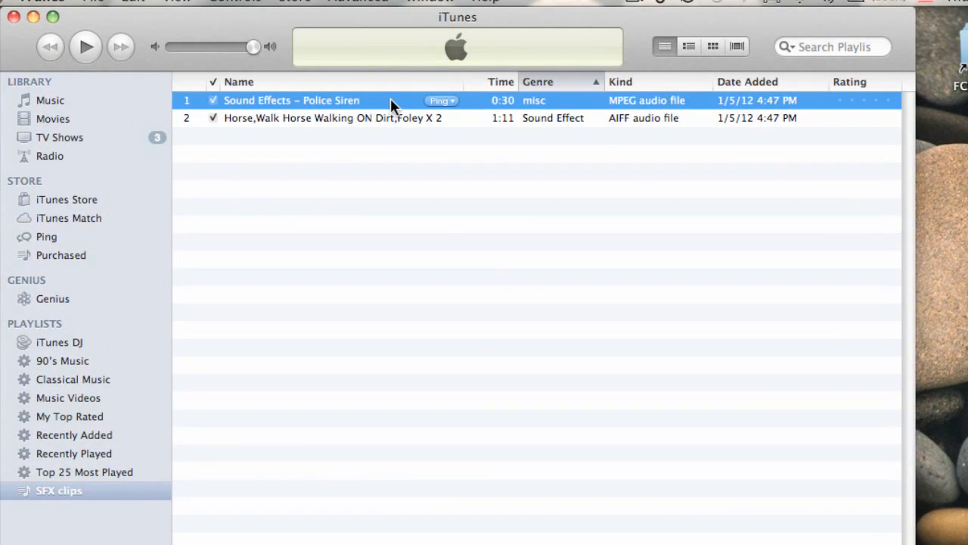
{"action": "left_click", "coordinate": [540, 116]}
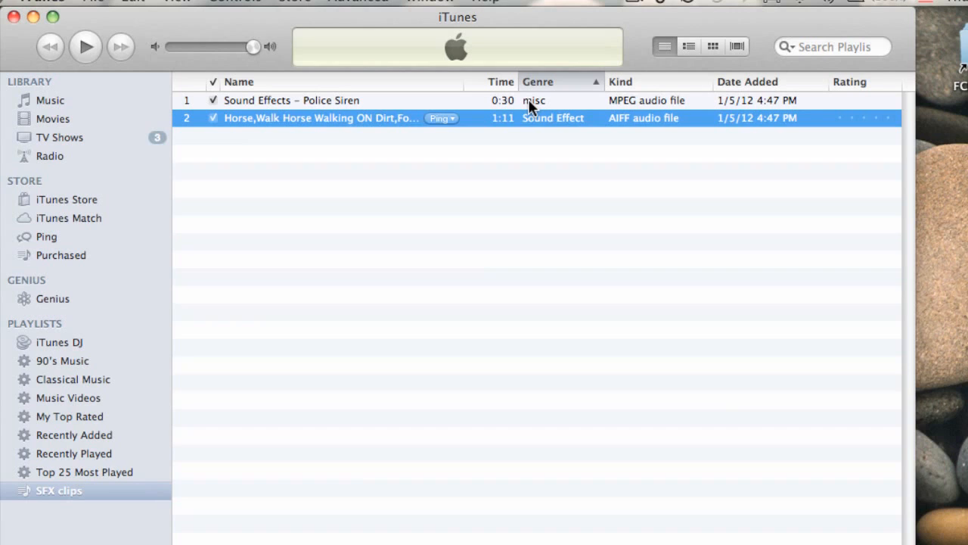
{"action": "left_click", "coordinate": [422, 101]}
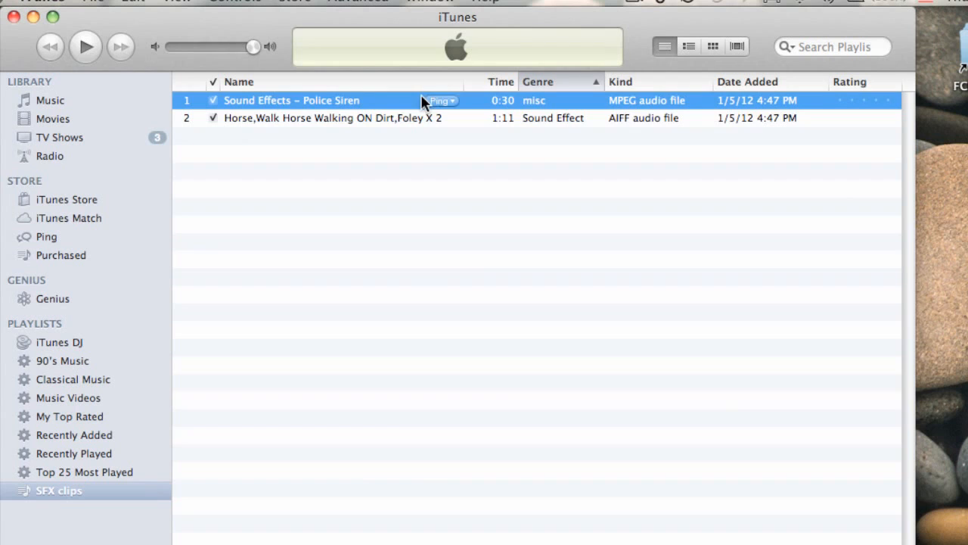
Change Police Siren's genre from misc to Sound Effect in its Get Info window
{"action": "right_click", "coordinate": [365, 92]}
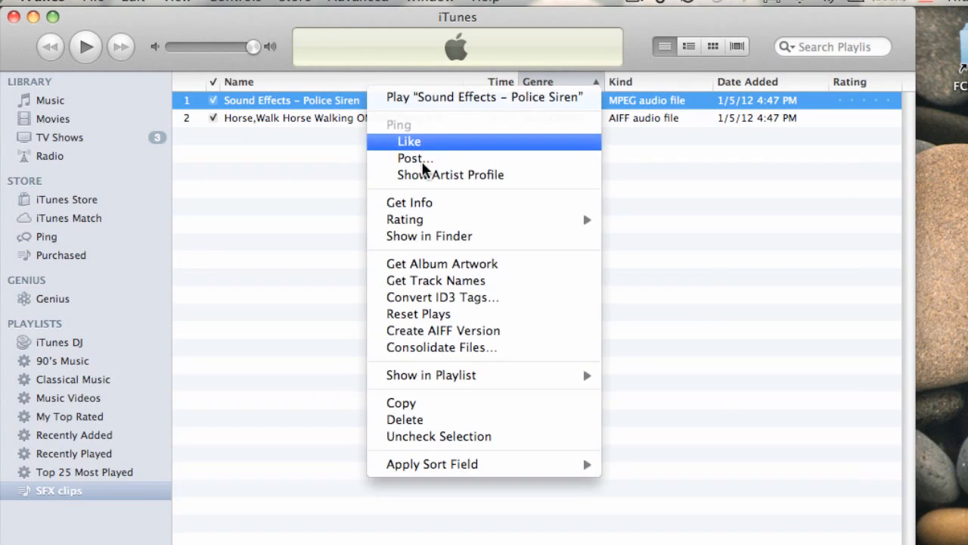
{"action": "left_click", "coordinate": [425, 201]}
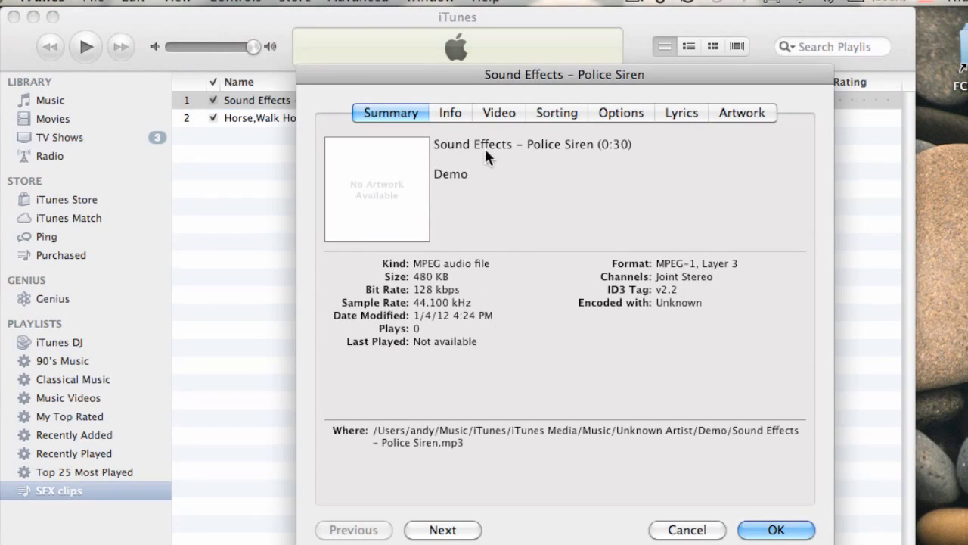
{"action": "left_click", "coordinate": [446, 110]}
{"action": "left_click", "coordinate": [522, 480]}
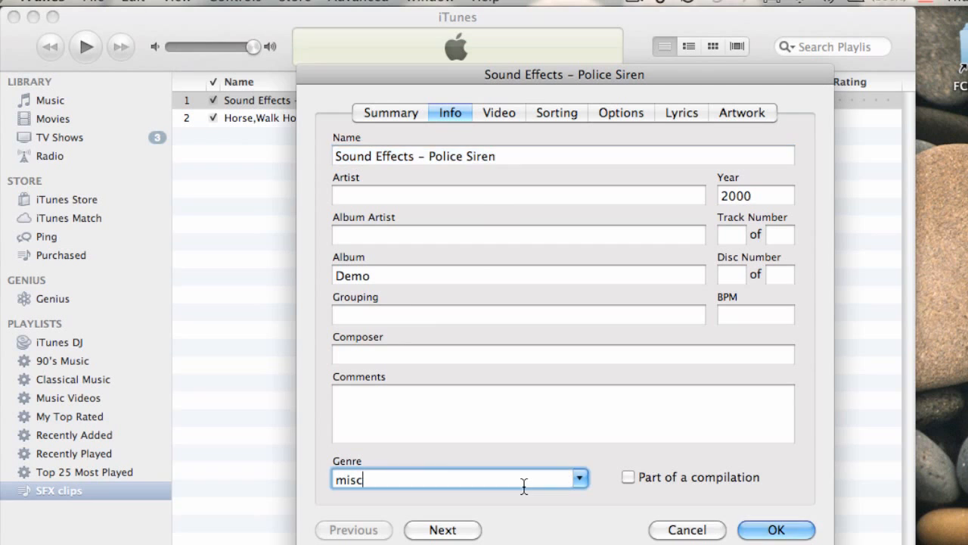
{"action": "double_click", "coordinate": [527, 473]}
{"action": "type", "text": "Sound Effect"}
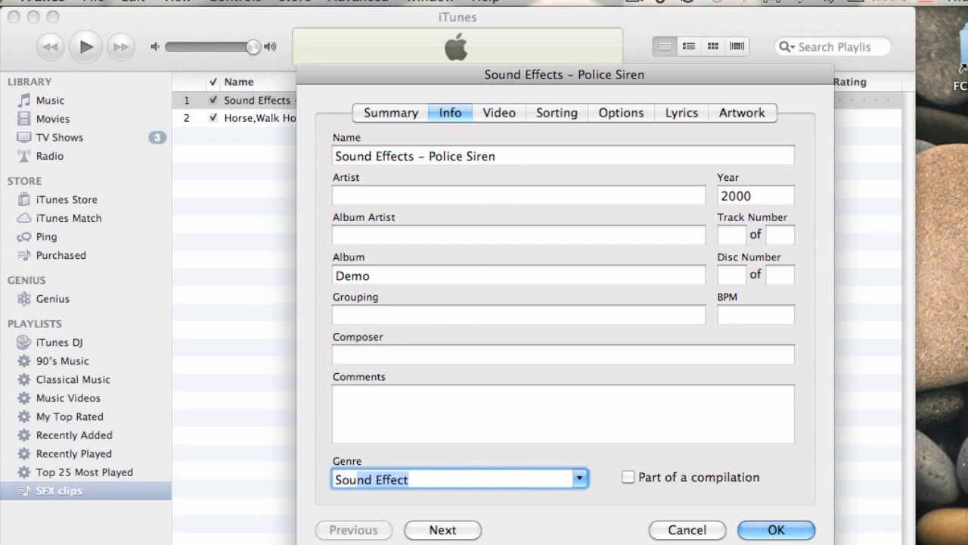
{"action": "left_click", "coordinate": [796, 530]}
{"action": "left_click", "coordinate": [548, 217]}
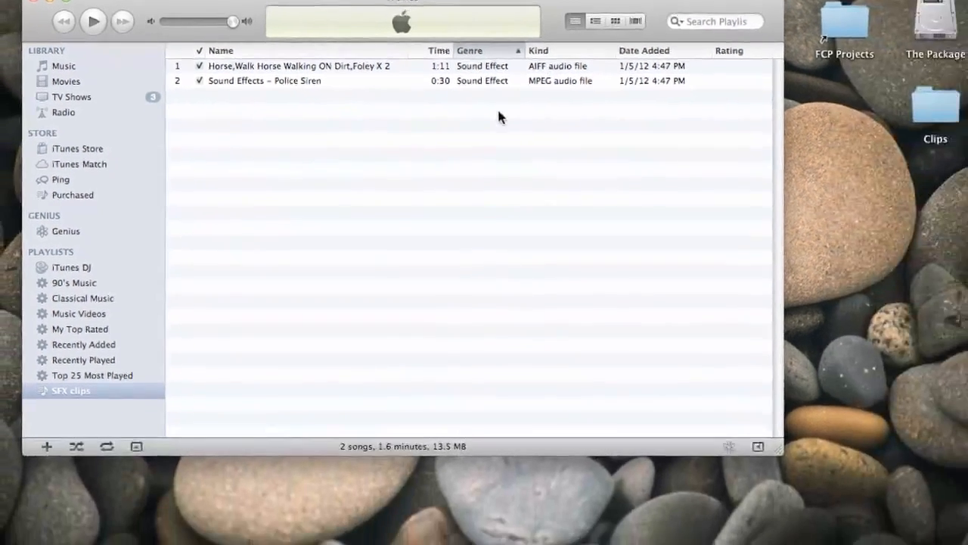
Back in Final Cut Pro, delete the Police Siren and Horse Walking clips from the timeline
{"action": "key", "text": "super+Tab"}
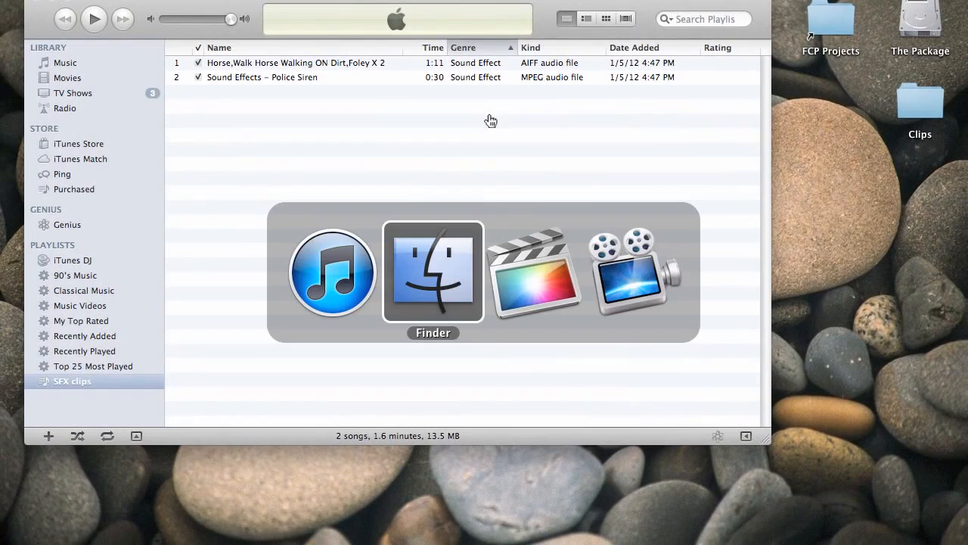
{"action": "key", "text": "super+Tab"}
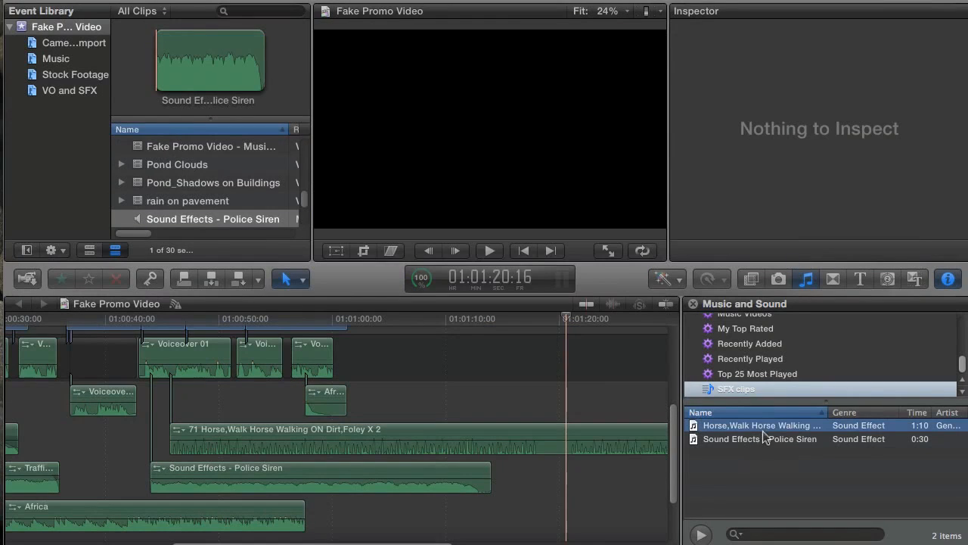
{"action": "left_click", "coordinate": [783, 452]}
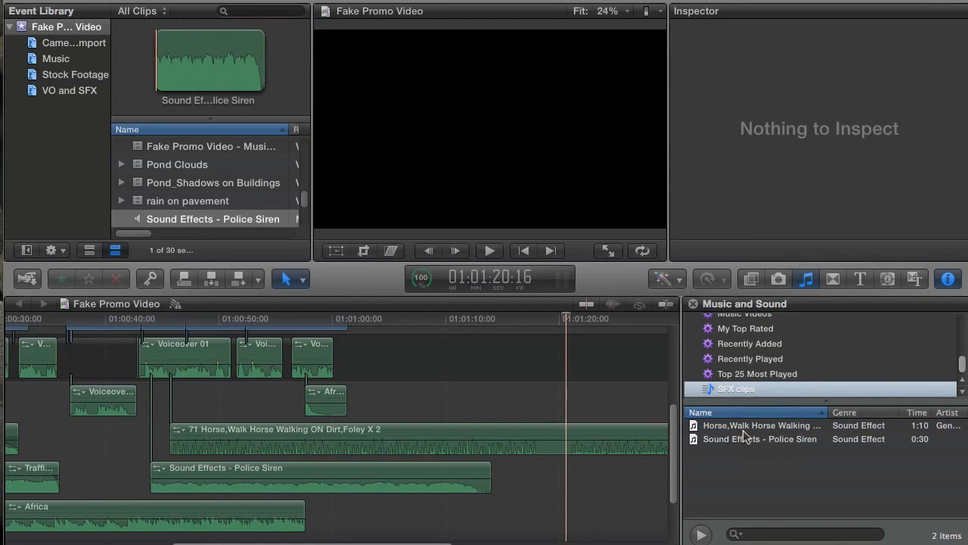
{"action": "left_click", "coordinate": [790, 437]}
{"action": "left_click", "coordinate": [783, 428]}
{"action": "left_click", "coordinate": [788, 440]}
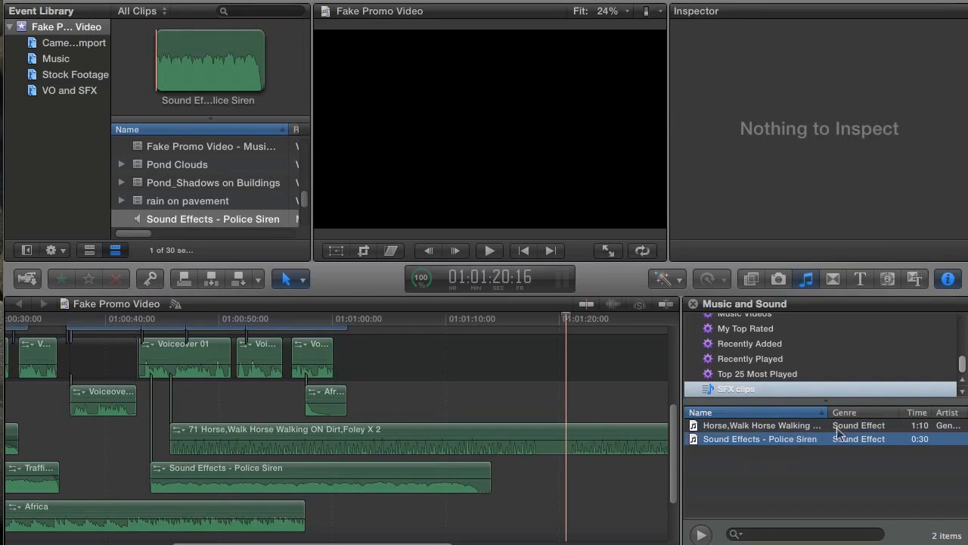
{"action": "left_click", "coordinate": [855, 429]}
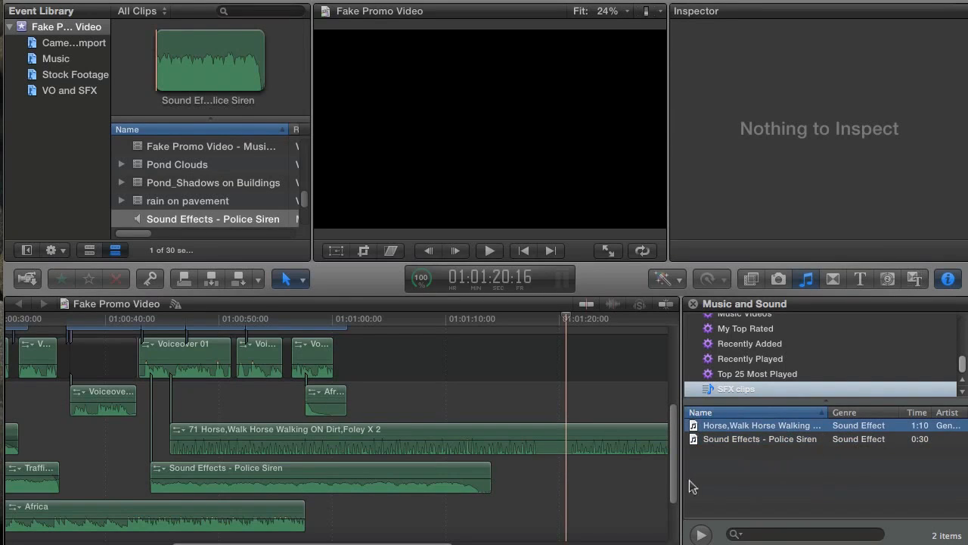
{"action": "left_click_drag", "start_coordinate": [546, 478], "coordinate": [411, 439]}
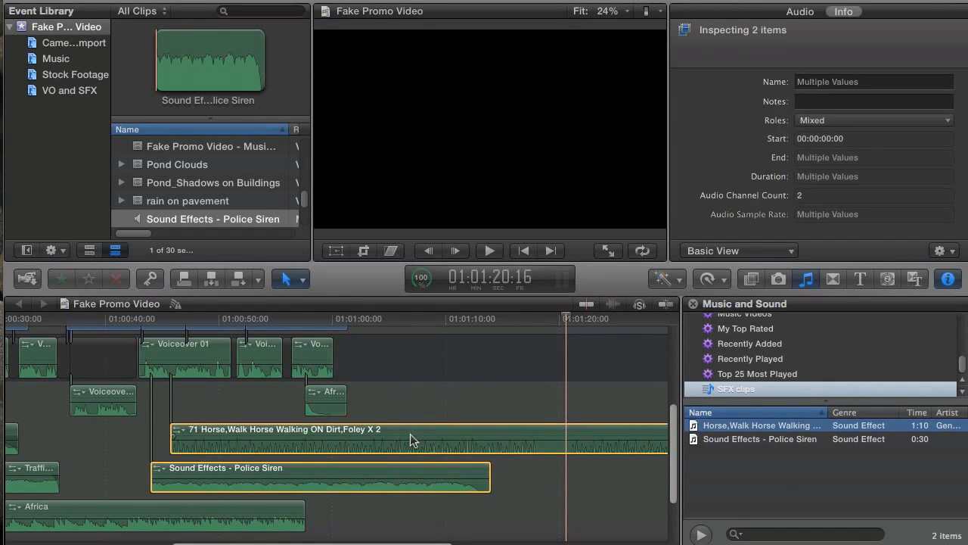
{"action": "key", "text": "Delete"}
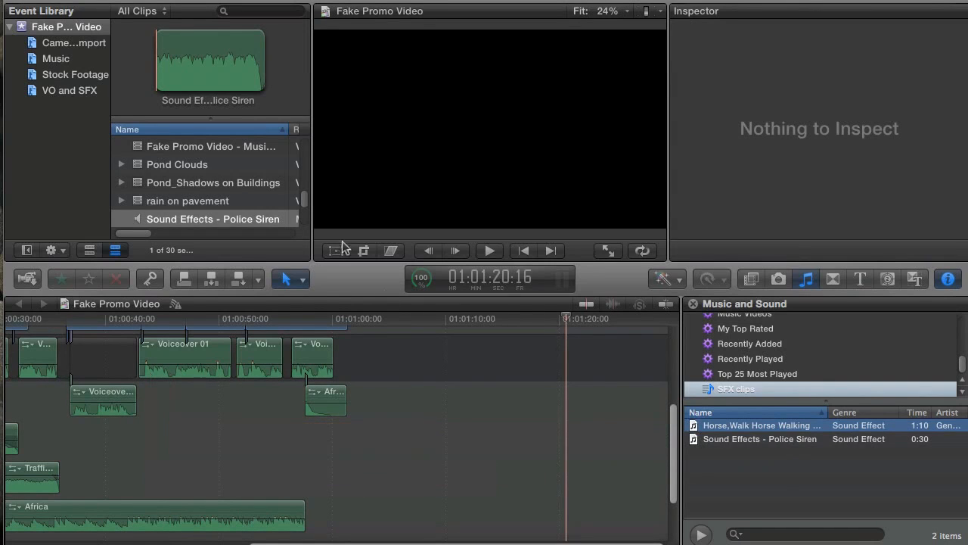
Move the Police Siren clip in the Fake Promo Video event to the trash
{"action": "left_click", "coordinate": [94, 31]}
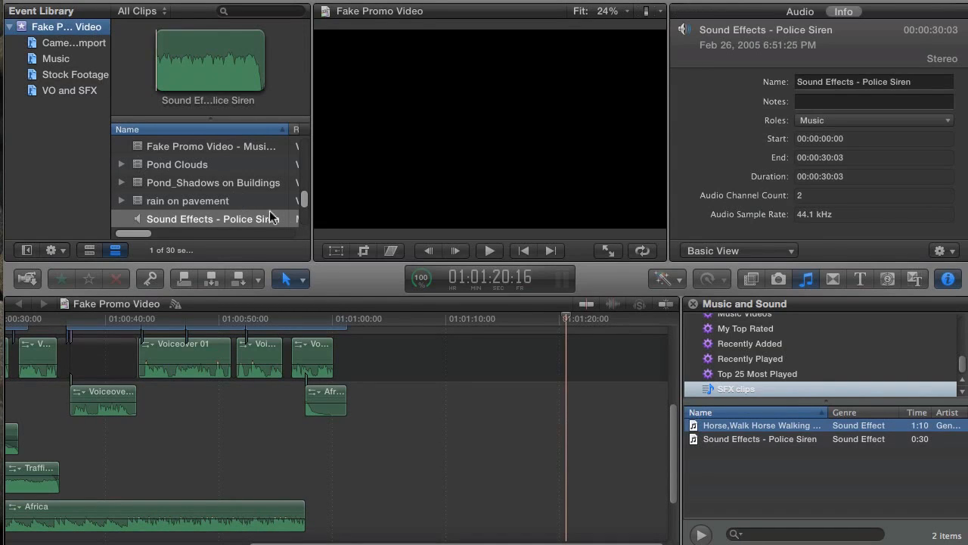
{"action": "scroll", "coordinate": [180, 191], "scroll_direction": "down", "scroll_amount": 1}
{"action": "left_click", "coordinate": [174, 214]}
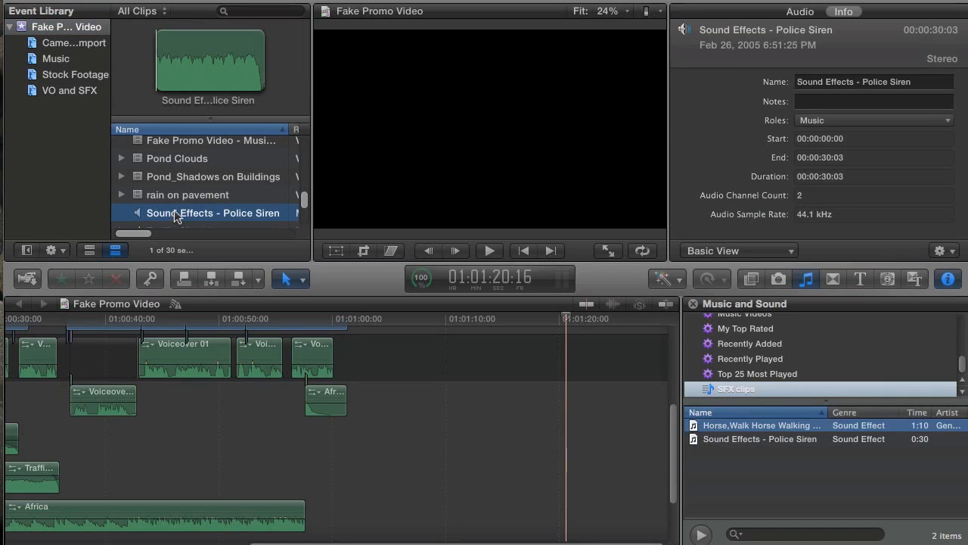
{"action": "key", "text": "super+BackSpace"}
{"action": "left_click", "coordinate": [599, 199]}
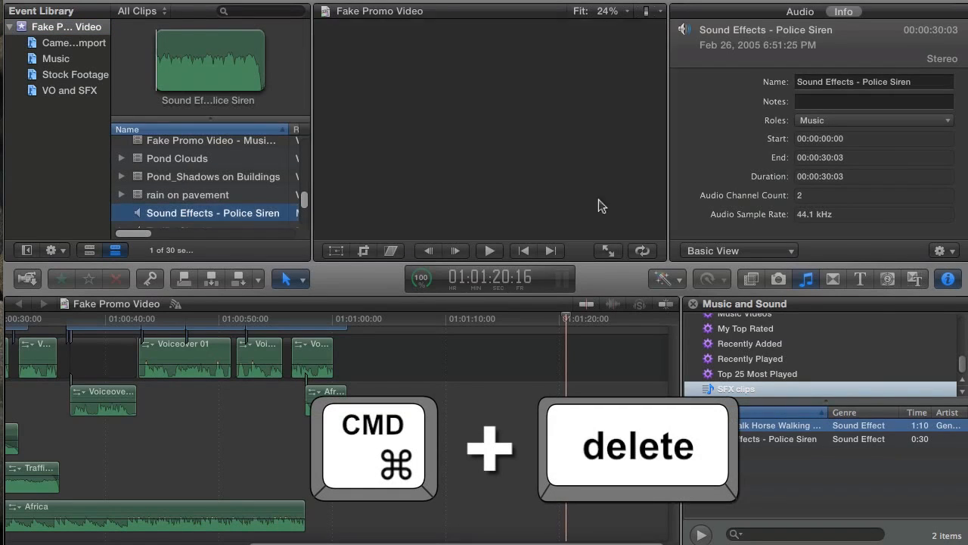
Re-add the Police Siren sound to the timeline and confirm its role is Effects
{"action": "left_click_drag", "start_coordinate": [746, 446], "coordinate": [257, 443]}
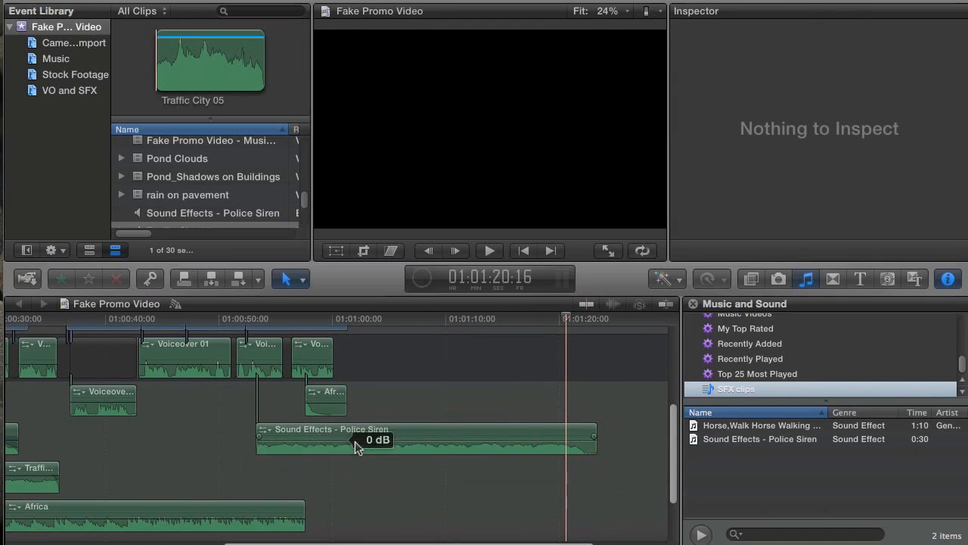
{"action": "left_click", "coordinate": [356, 446]}
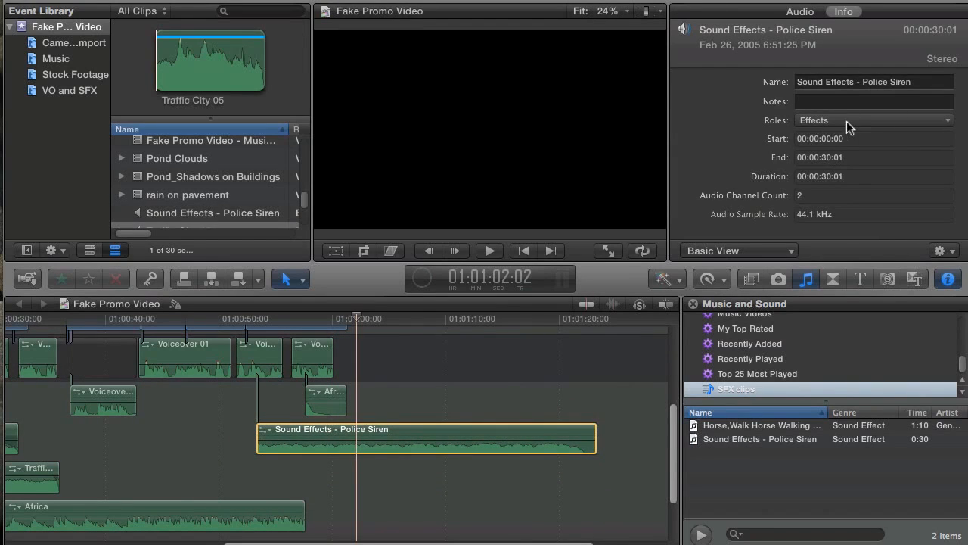
{"action": "left_click", "coordinate": [849, 121]}
{"action": "left_click", "coordinate": [848, 120]}
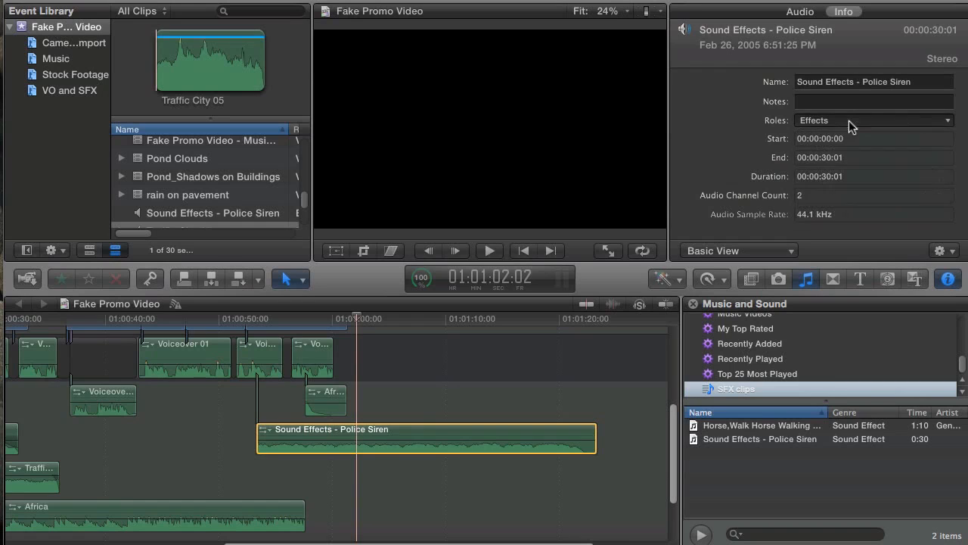
Delete the Police Siren clip, hide the Inspector, and move the playhead to 01:00:31:04
{"action": "left_click", "coordinate": [416, 437]}
{"action": "key", "text": "Delete"}
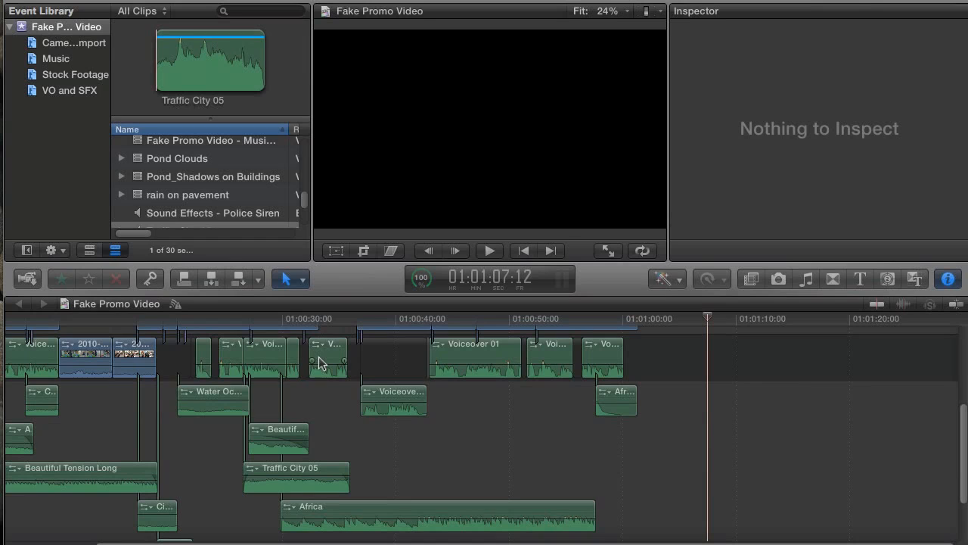
{"action": "key", "text": "Tab"}
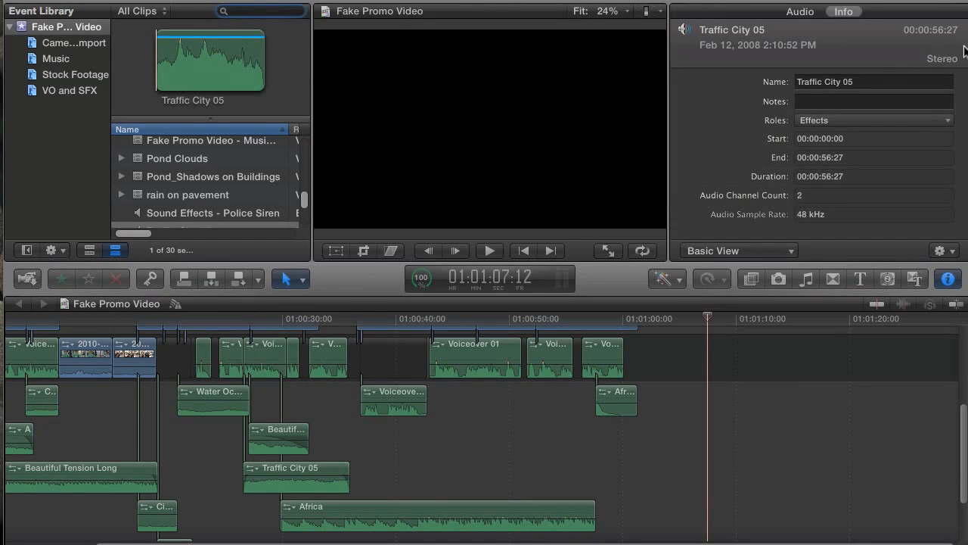
{"action": "left_click", "coordinate": [949, 280]}
{"action": "left_click", "coordinate": [294, 315]}
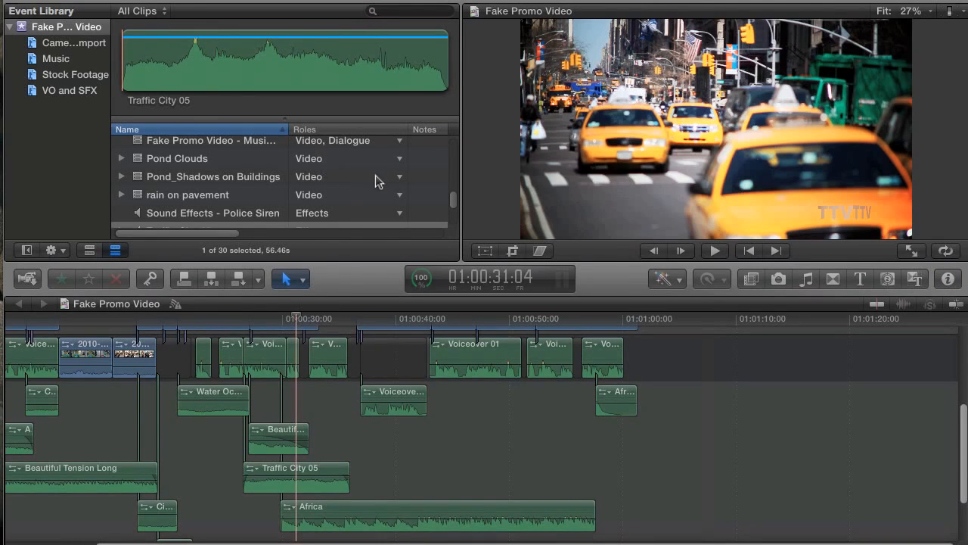
Check the Pond_Shadows on Buildings role without changing it, then preview the project's opening
{"action": "left_click", "coordinate": [399, 177]}
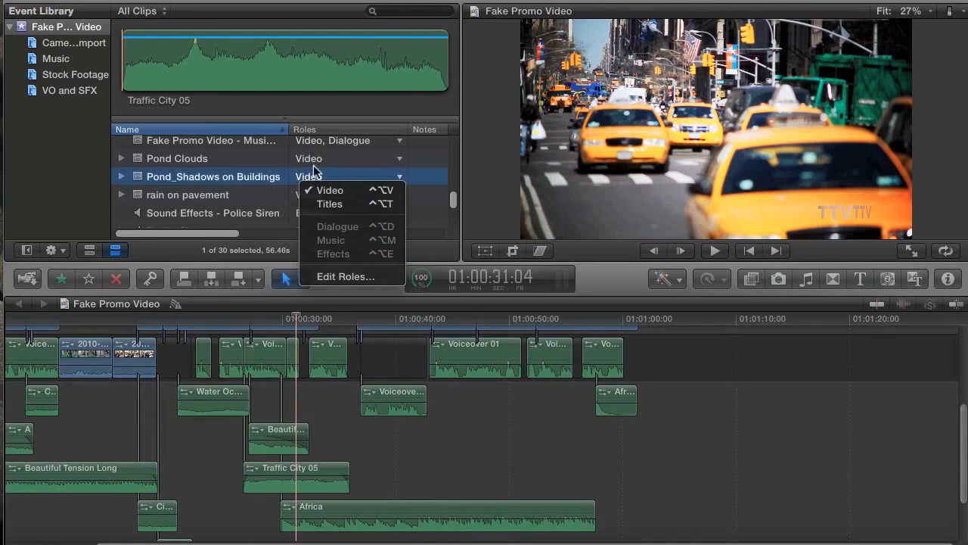
{"action": "left_click", "coordinate": [323, 174]}
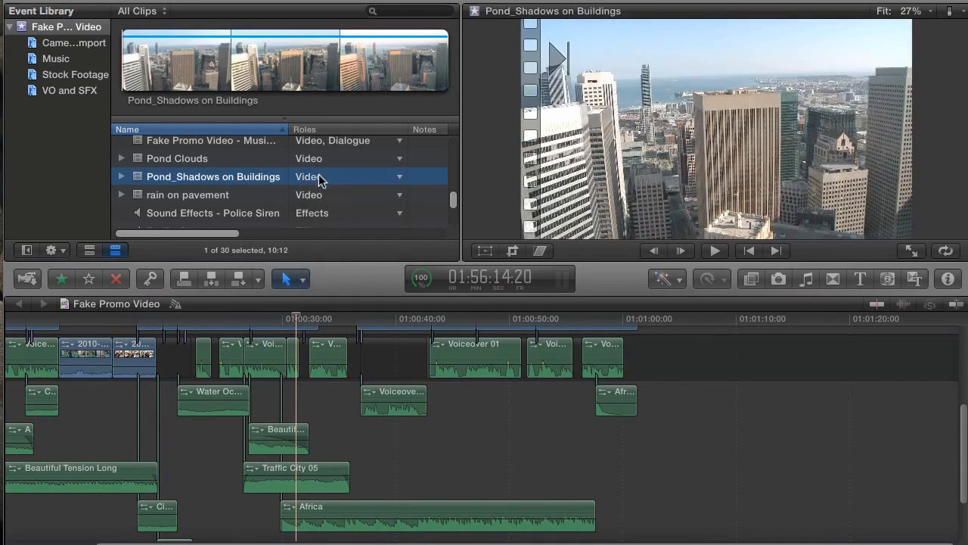
{"action": "left_click_drag", "start_coordinate": [310, 319], "coordinate": [185, 332]}
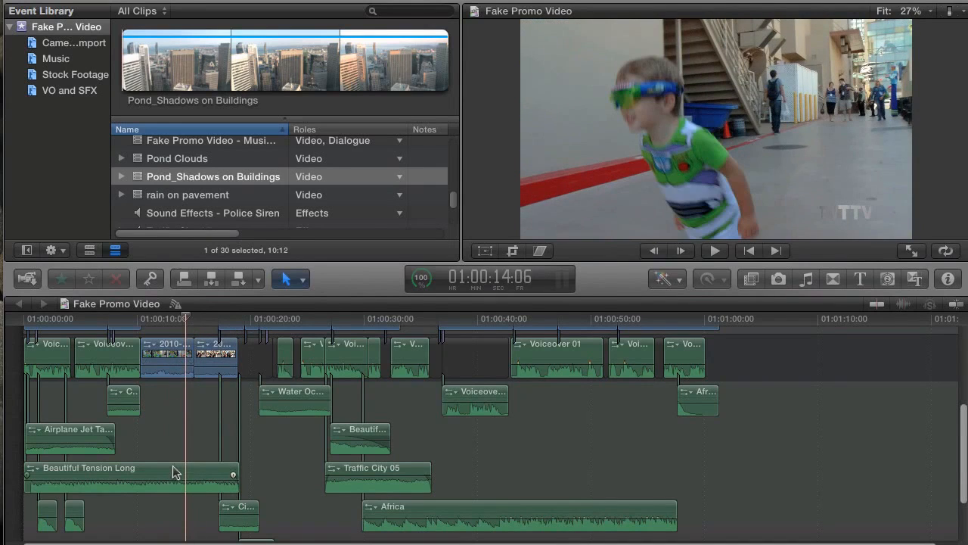
Give the Traffic City 05 timeline clip the Music role and reveal its source in the browser
{"action": "left_click", "coordinate": [357, 469]}
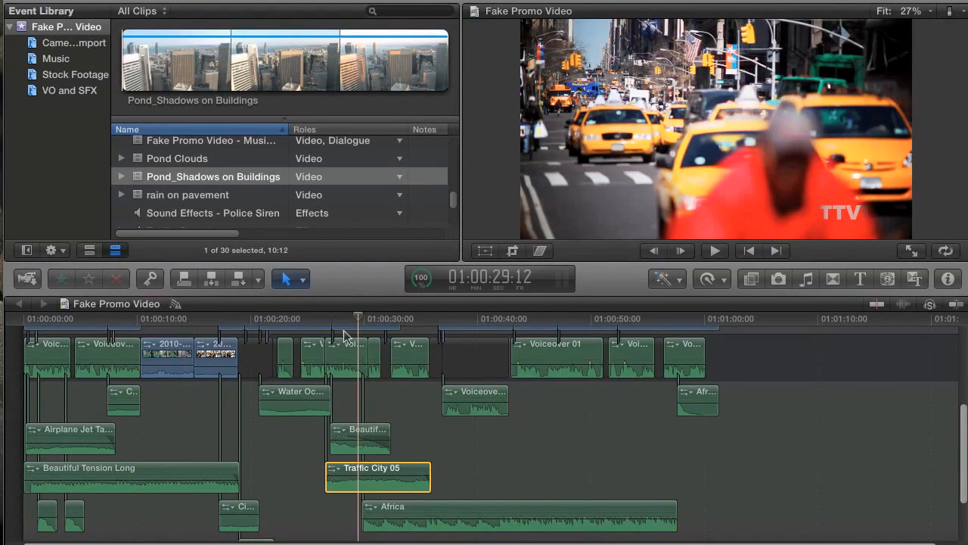
{"action": "left_click", "coordinate": [947, 278]}
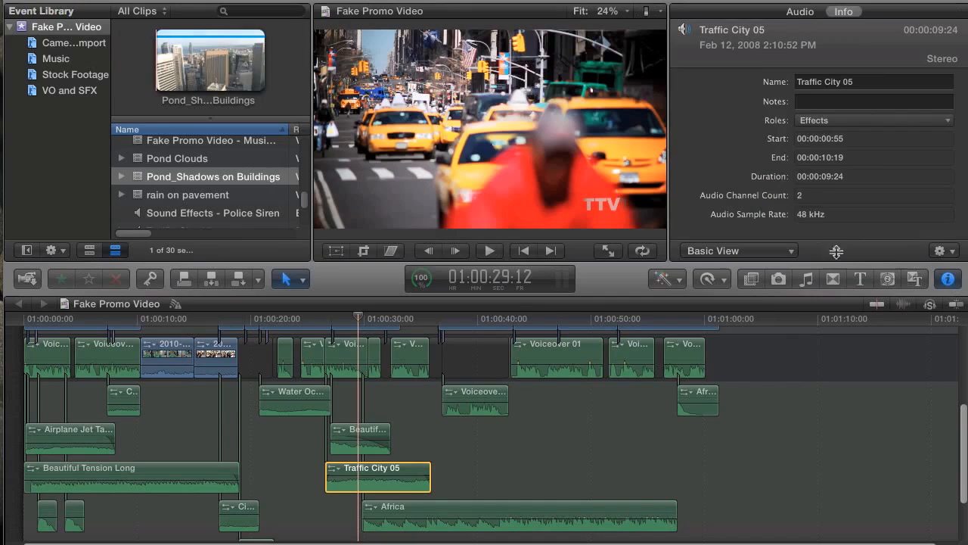
{"action": "left_click", "coordinate": [845, 123]}
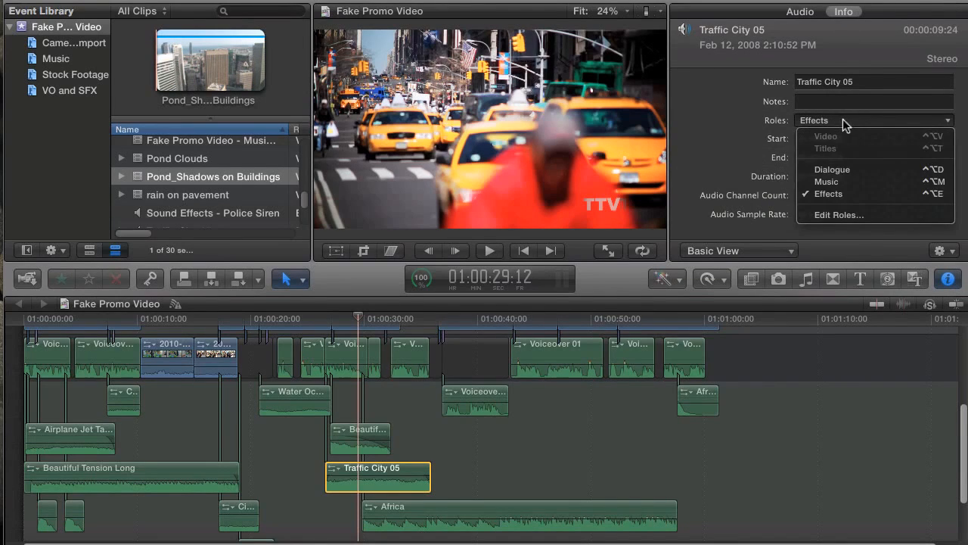
{"action": "left_click", "coordinate": [849, 183]}
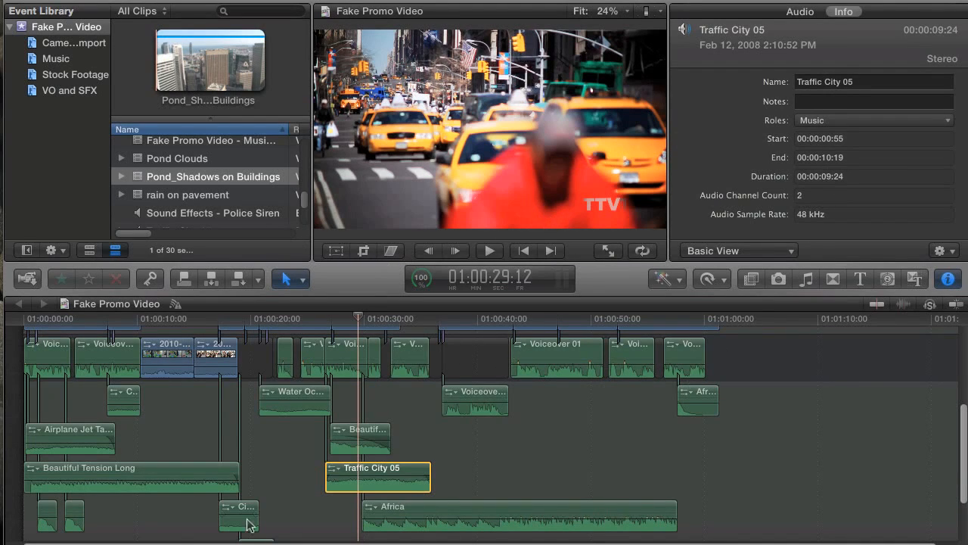
{"action": "left_click", "coordinate": [387, 485]}
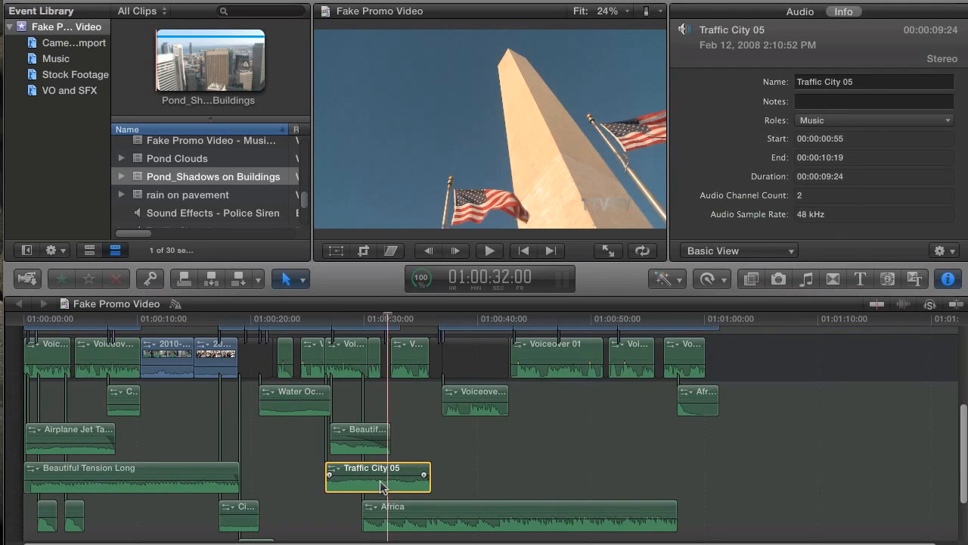
{"action": "key", "text": "shift+f"}
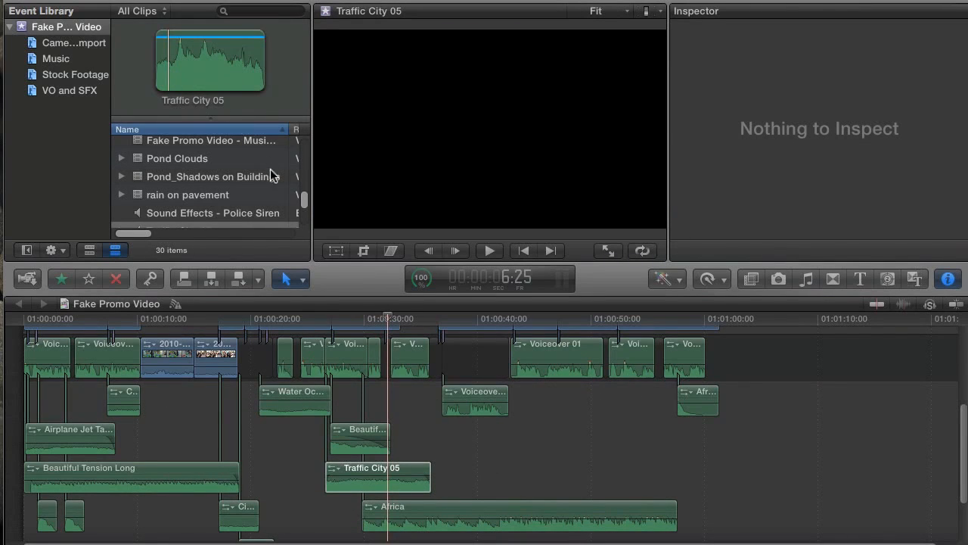
Set the browser's Traffic City 05 clip to the Dialogue role
{"action": "scroll", "coordinate": [242, 180], "scroll_direction": "down", "scroll_amount": 1}
{"action": "scroll", "coordinate": [243, 180], "scroll_direction": "down", "scroll_amount": 1}
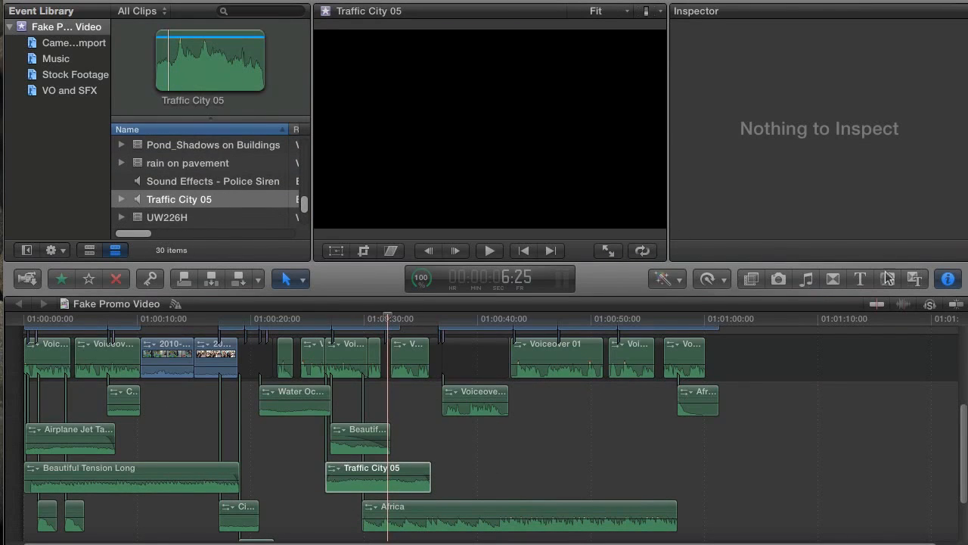
{"action": "left_click", "coordinate": [948, 279]}
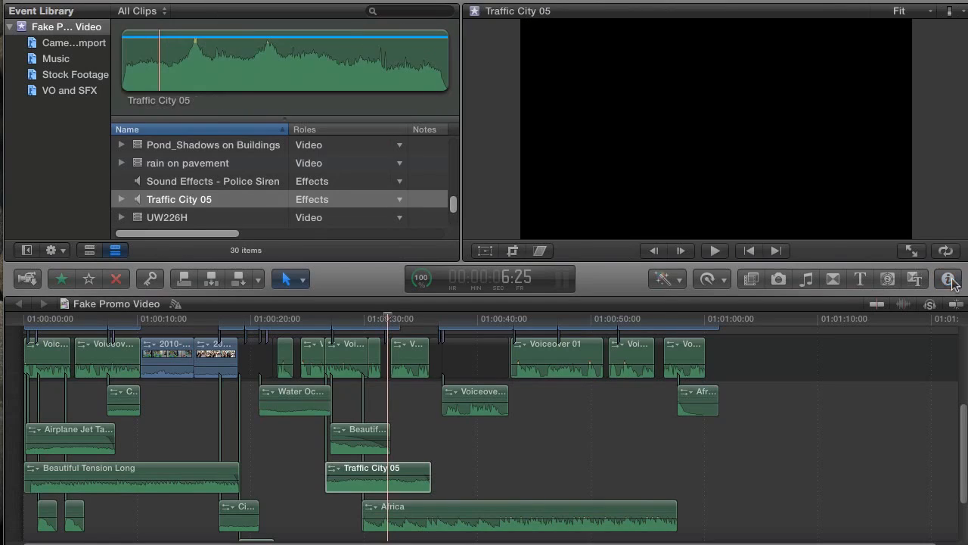
{"action": "left_click", "coordinate": [207, 202]}
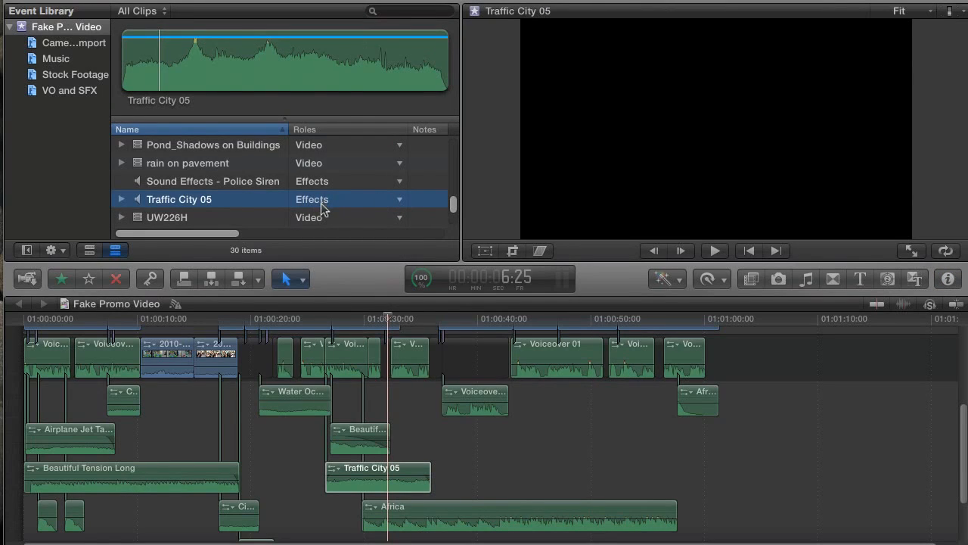
{"action": "mouse_move", "coordinate": [369, 486]}
{"action": "left_click", "coordinate": [399, 201]}
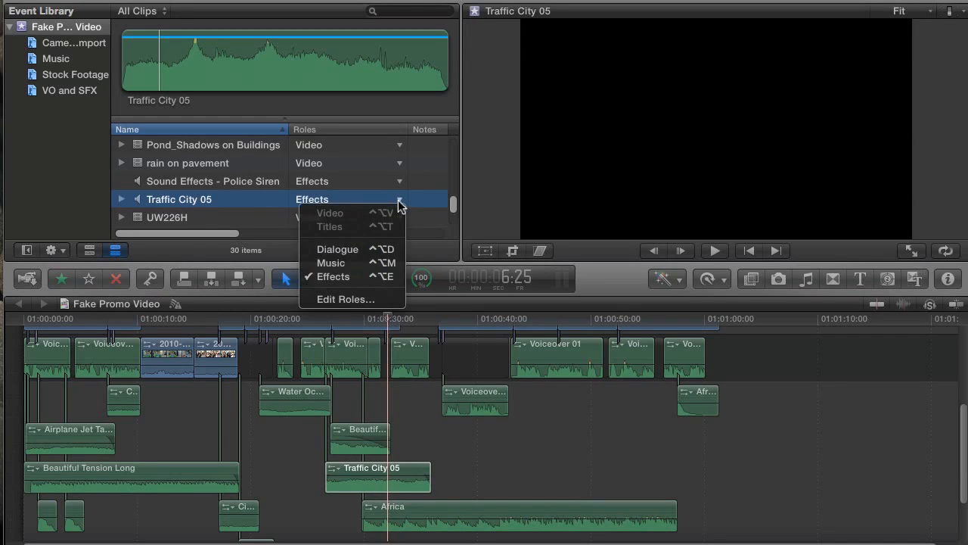
{"action": "left_click", "coordinate": [346, 252]}
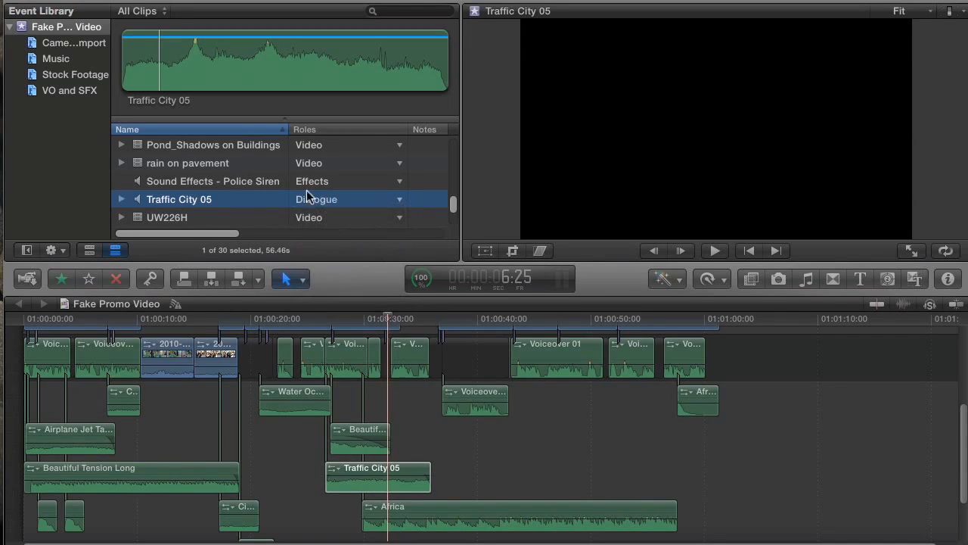
Switch the Traffic City 05 timeline clip back to the Effects role in the Inspector
{"action": "left_click", "coordinate": [387, 490]}
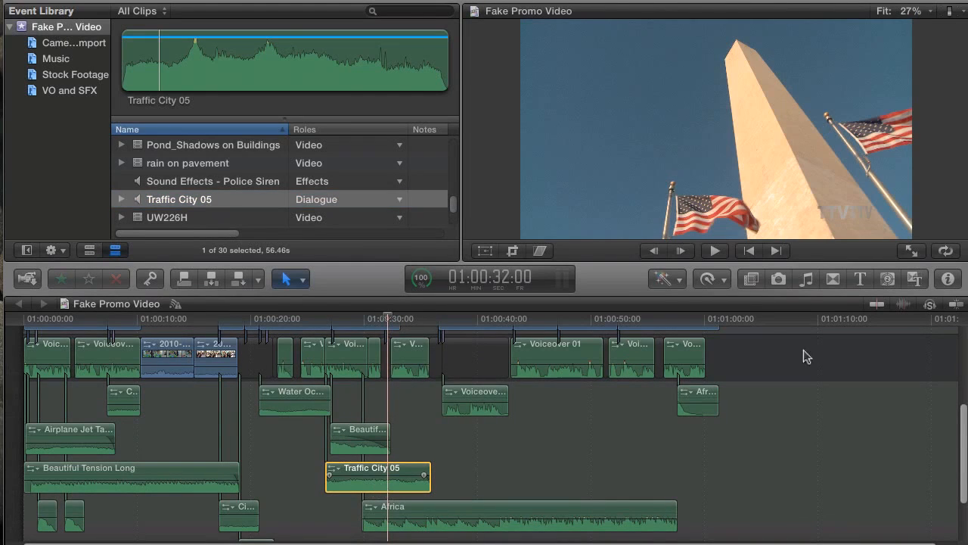
{"action": "left_click", "coordinate": [951, 279]}
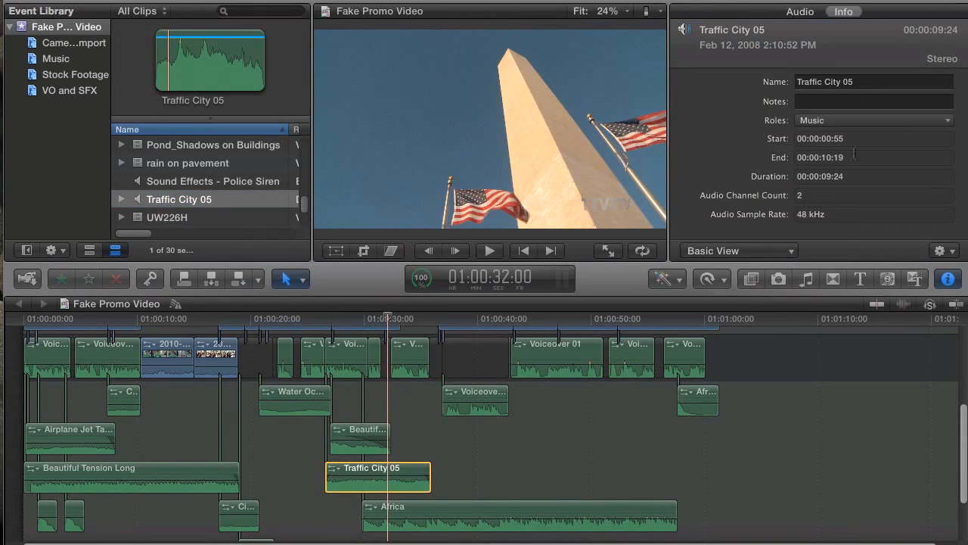
{"action": "left_click", "coordinate": [393, 487]}
{"action": "left_click", "coordinate": [840, 121]}
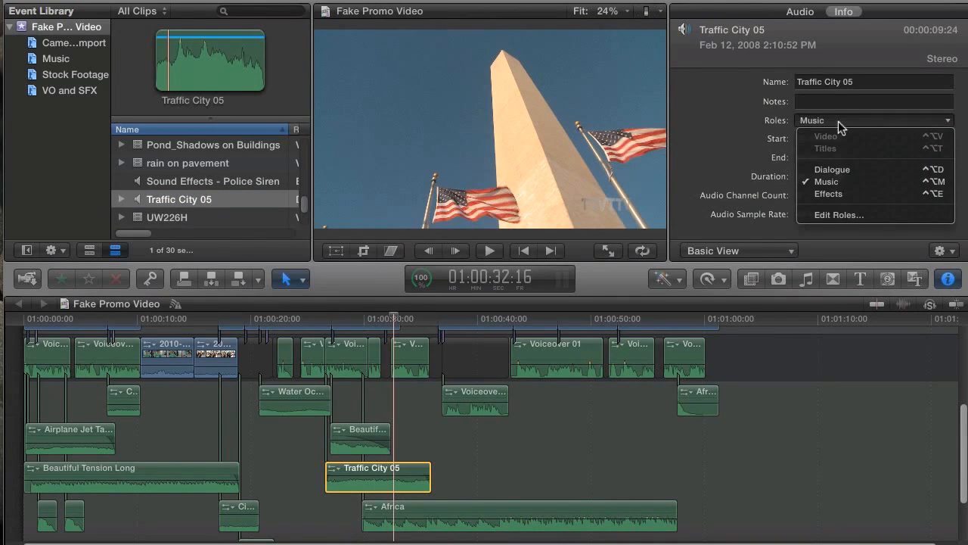
{"action": "left_click", "coordinate": [832, 194]}
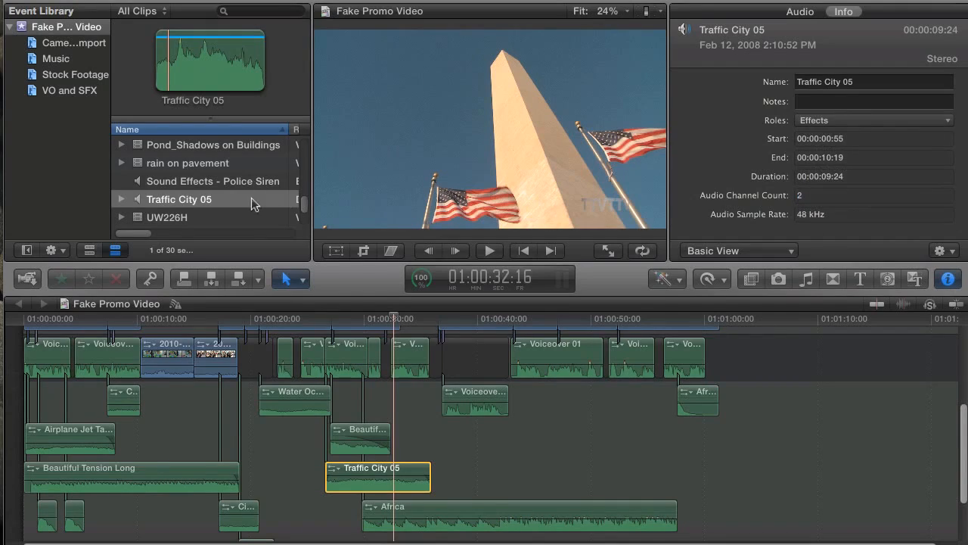
Set the browser's Traffic City 05 clip back to Effects in the Roles column
{"action": "left_click", "coordinate": [253, 204]}
{"action": "scroll", "coordinate": [227, 197], "scroll_direction": "right", "scroll_amount": 5}
{"action": "left_click", "coordinate": [259, 201]}
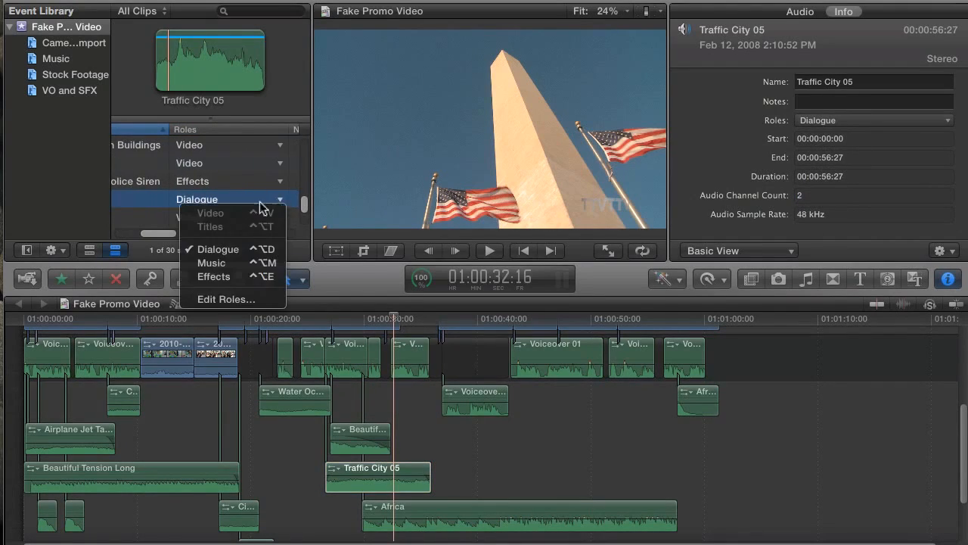
{"action": "left_click", "coordinate": [220, 277]}
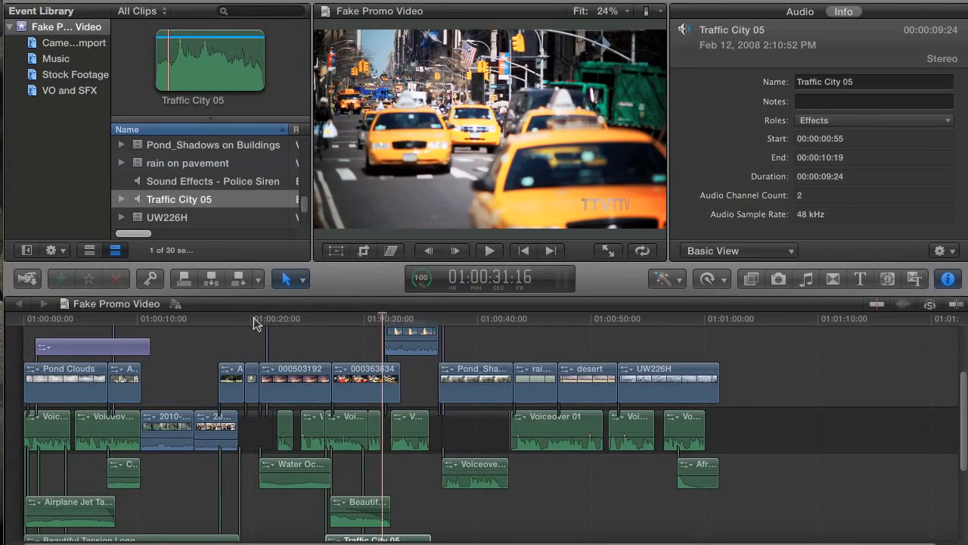
{"action": "left_click_drag", "start_coordinate": [256, 323], "coordinate": [59, 324]}
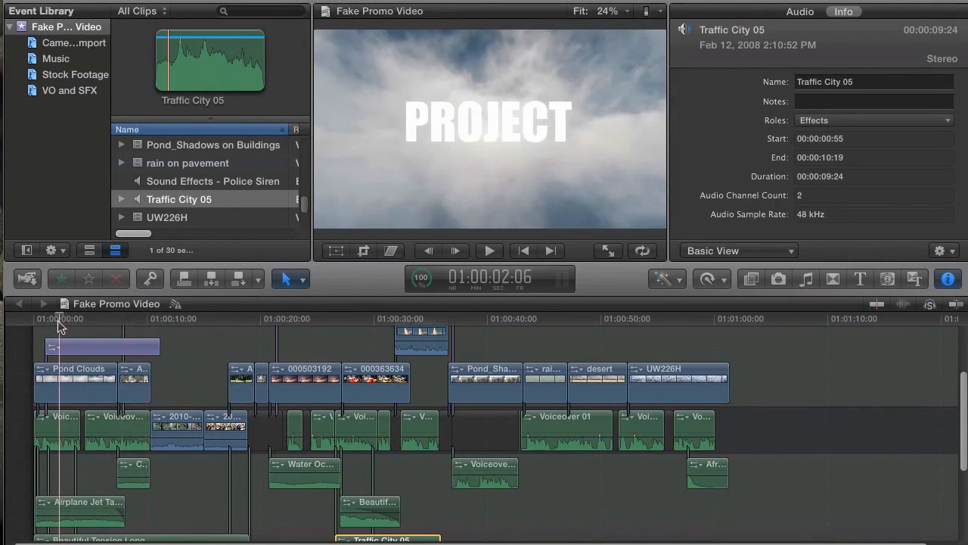
{"action": "scroll", "coordinate": [136, 384], "scroll_direction": "down", "scroll_amount": 5}
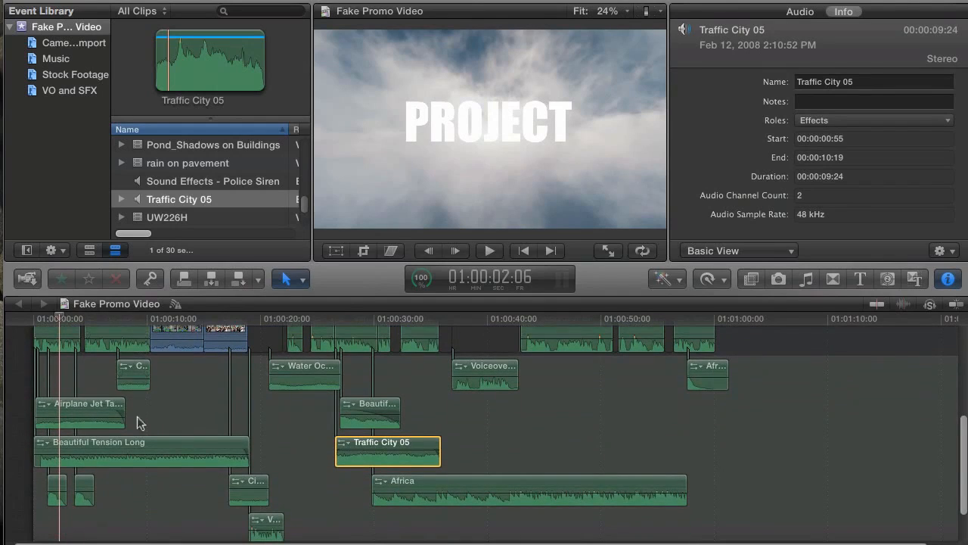
{"action": "scroll", "coordinate": [170, 435], "scroll_direction": "down", "scroll_amount": 1}
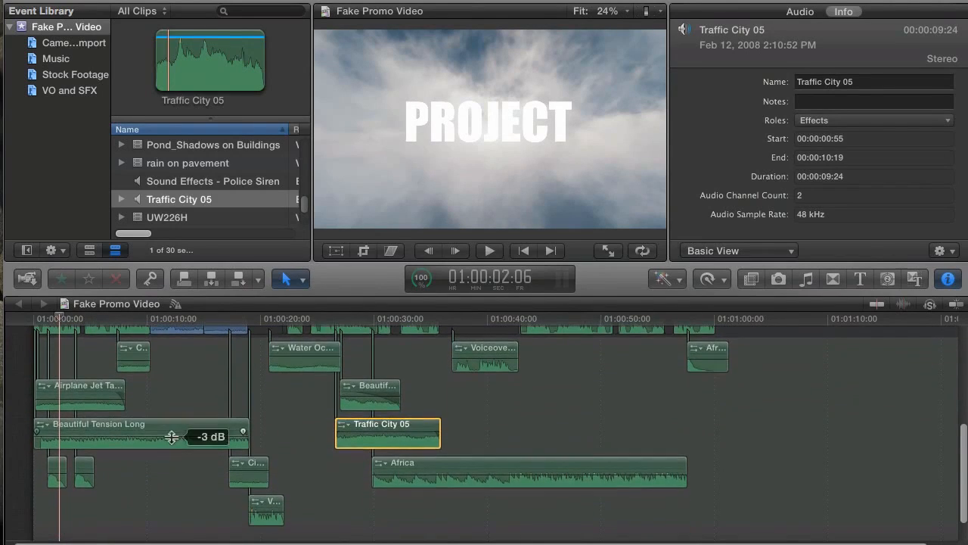
{"action": "scroll", "coordinate": [171, 439], "scroll_direction": "up", "scroll_amount": 8}
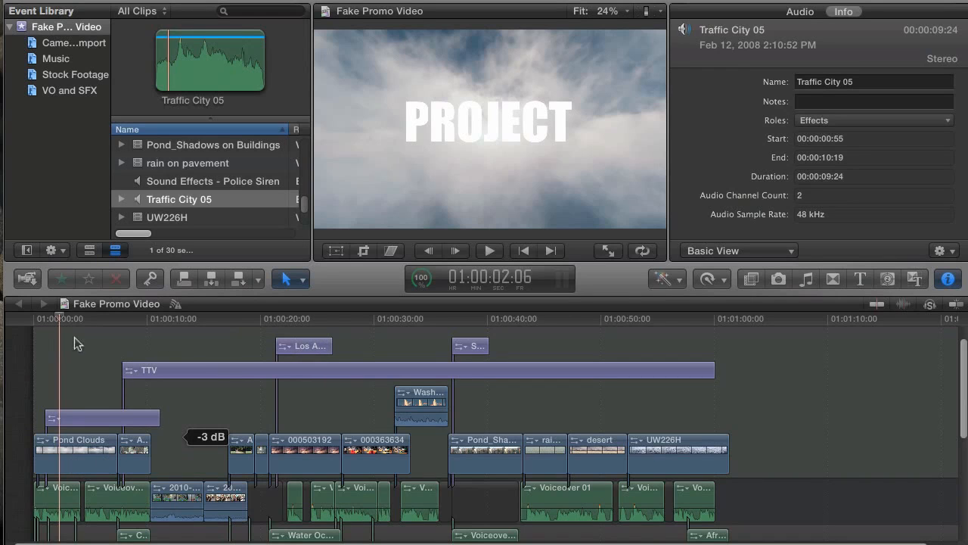
{"action": "left_click_drag", "start_coordinate": [93, 319], "coordinate": [204, 322]}
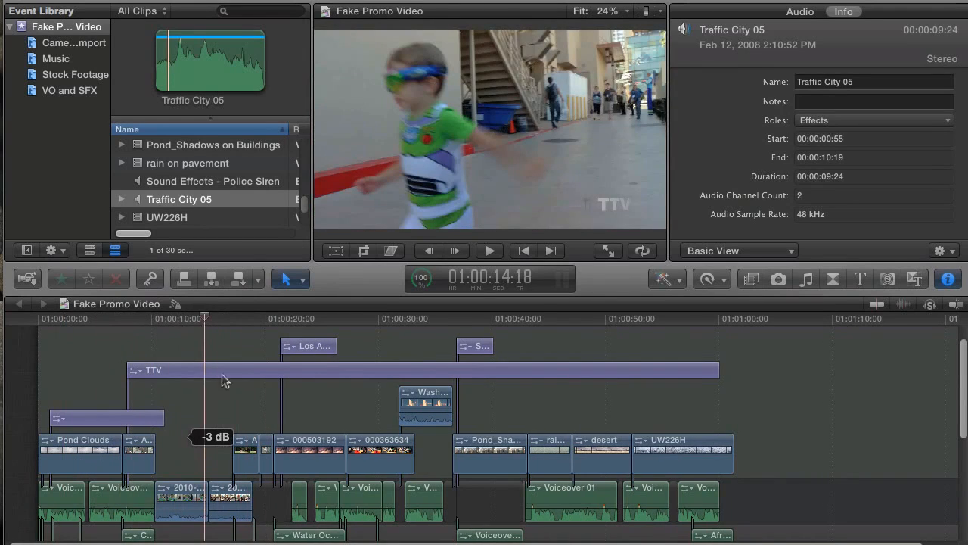
{"action": "mouse_move", "coordinate": [93, 323]}
{"action": "left_mouse_down"}
{"action": "mouse_move", "coordinate": [80, 331]}
{"action": "mouse_move", "coordinate": [105, 316]}
{"action": "left_mouse_up"}
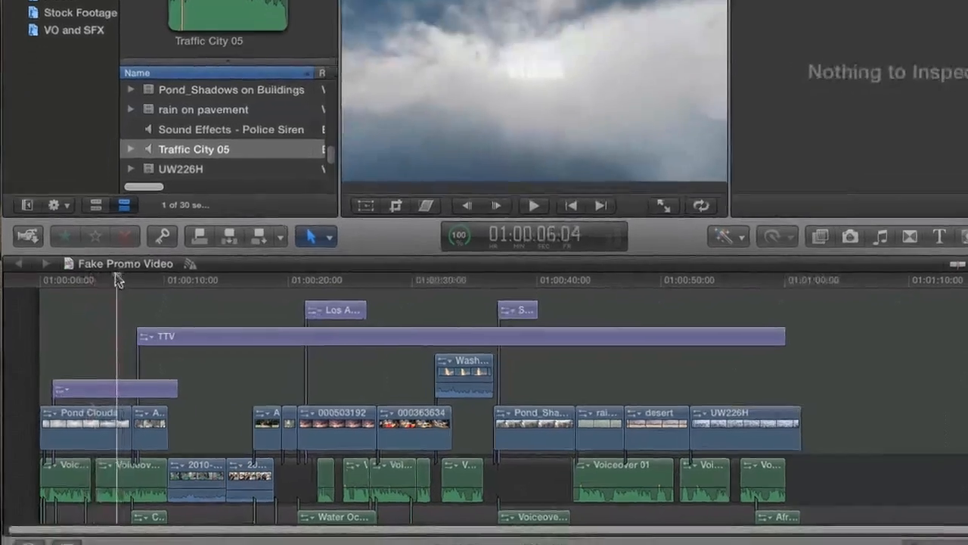
{"action": "left_click_drag", "start_coordinate": [121, 239], "coordinate": [105, 239]}
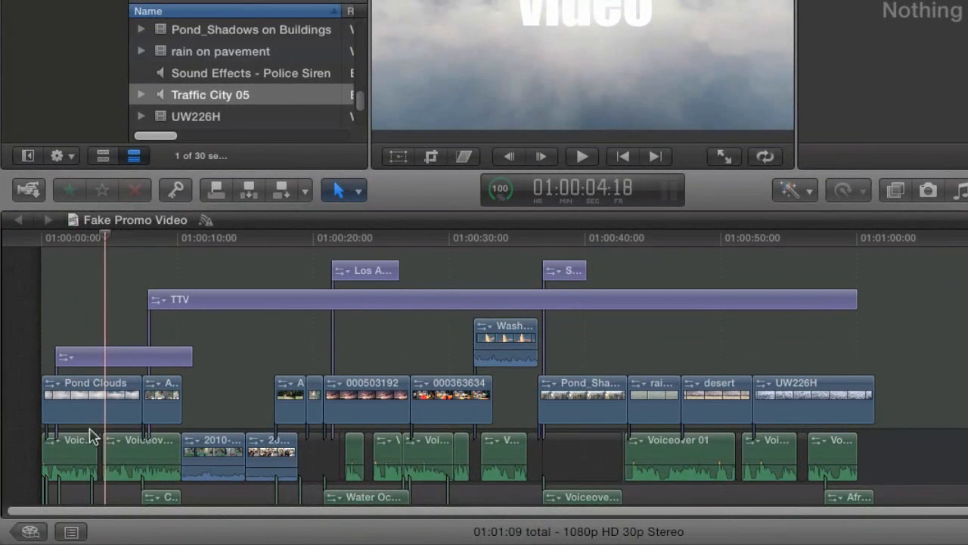
Show the project's roles in the Timeline Index and close the clip information panel
{"action": "left_click", "coordinate": [71, 532]}
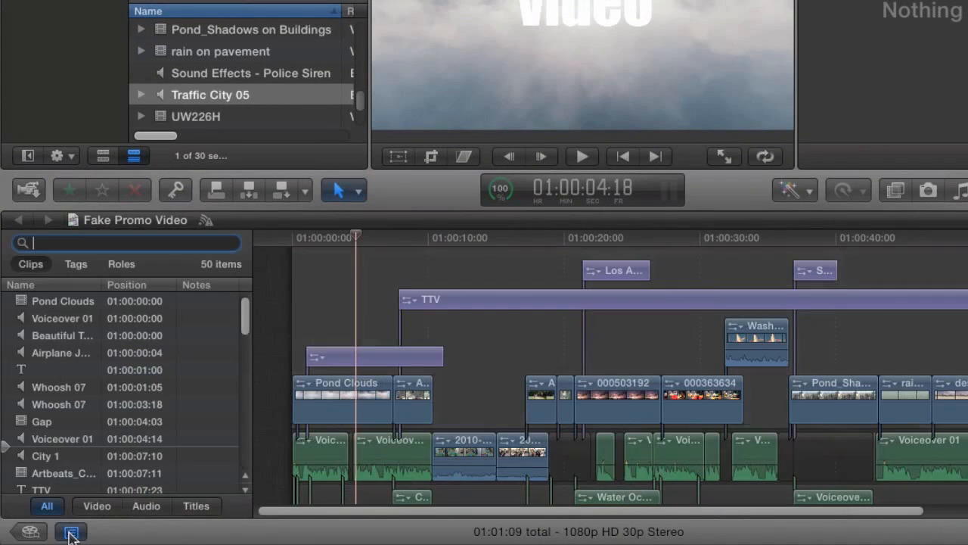
{"action": "left_click", "coordinate": [120, 267]}
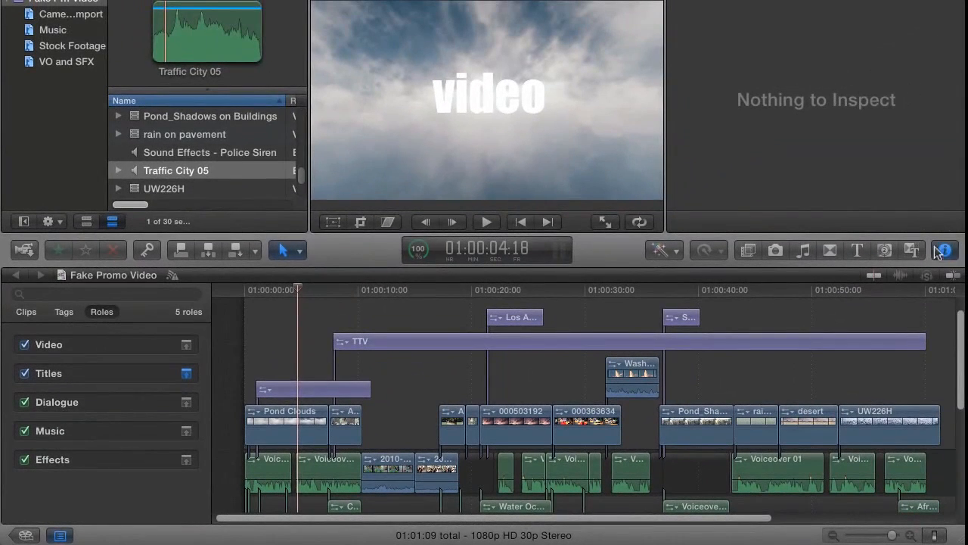
{"action": "left_click", "coordinate": [967, 190]}
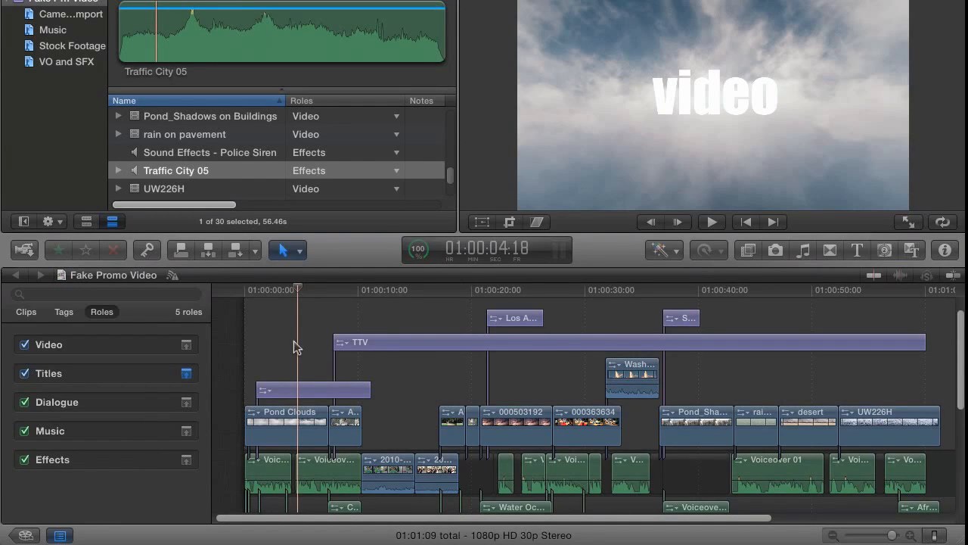
Highlight every timeline clip assigned the Effects role
{"action": "scroll", "coordinate": [300, 342], "scroll_direction": "down", "scroll_amount": 5}
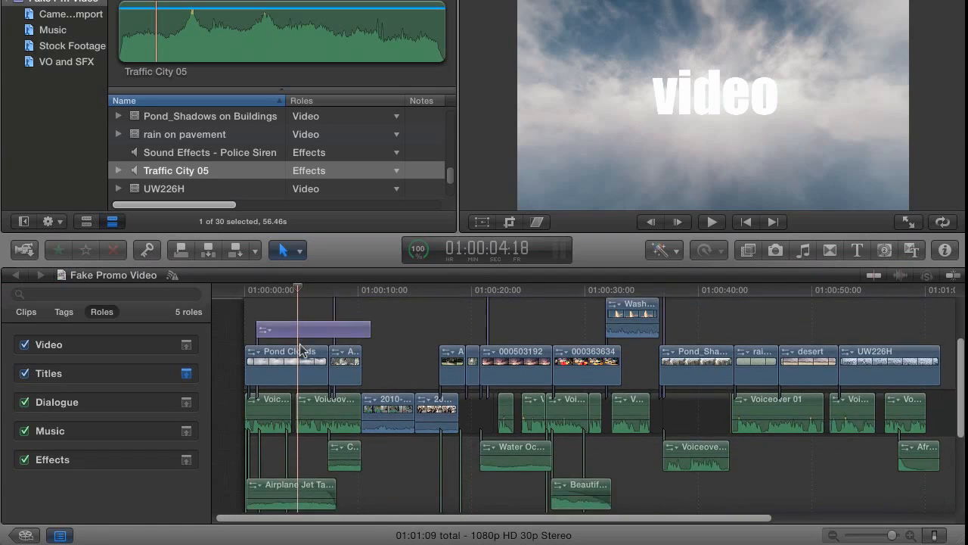
{"action": "scroll", "coordinate": [302, 352], "scroll_direction": "down", "scroll_amount": 3}
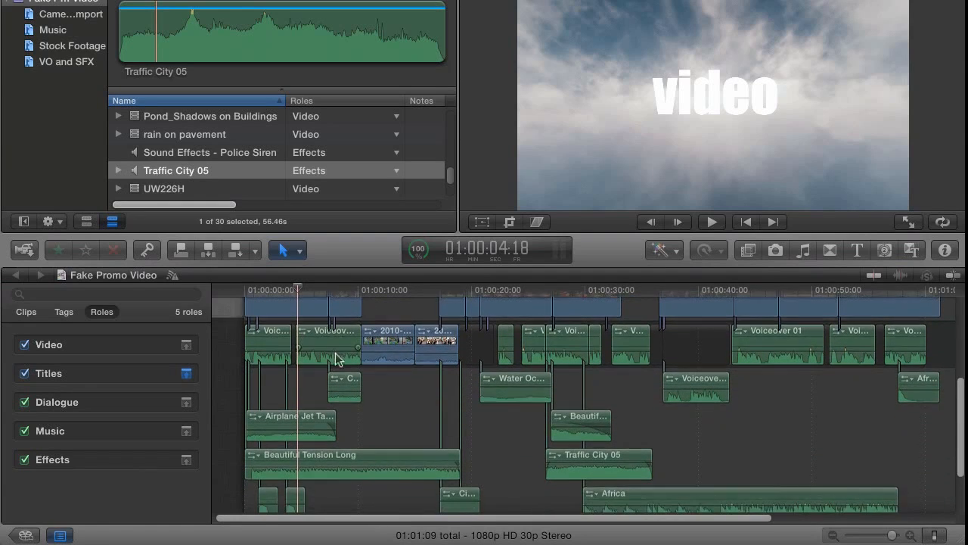
{"action": "scroll", "coordinate": [335, 359], "scroll_direction": "down", "scroll_amount": 4}
{"action": "scroll", "coordinate": [335, 356], "scroll_direction": "up", "scroll_amount": 3}
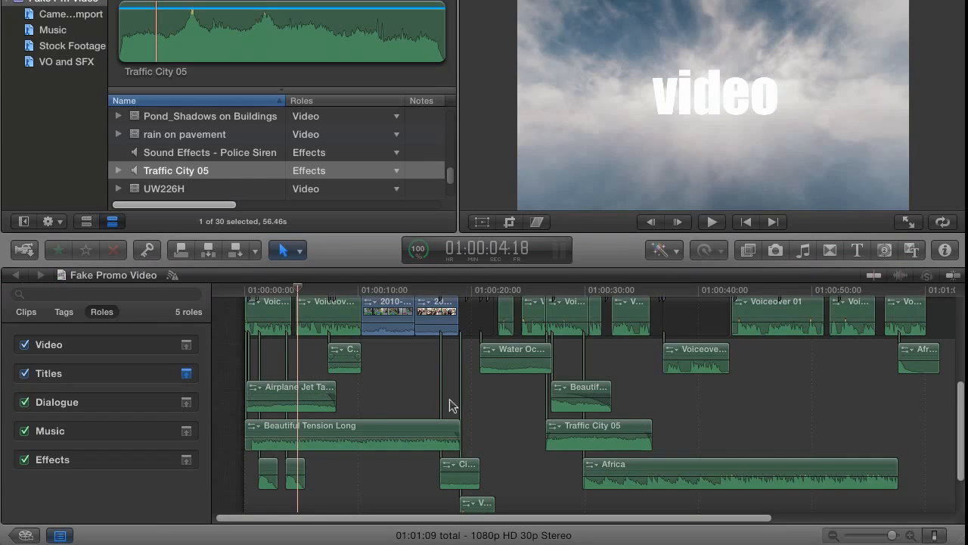
{"action": "scroll", "coordinate": [403, 392], "scroll_direction": "down", "scroll_amount": 2}
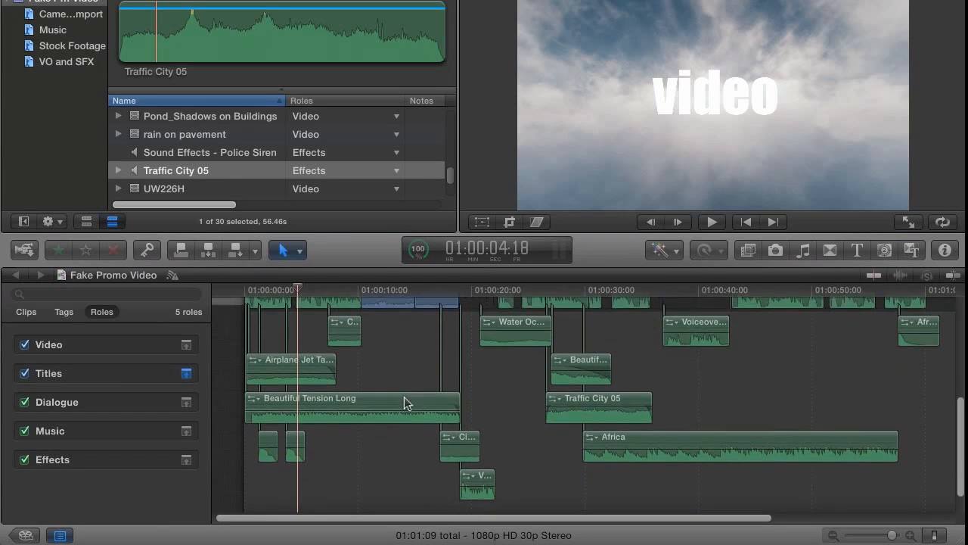
{"action": "scroll", "coordinate": [363, 374], "scroll_direction": "up", "scroll_amount": 2}
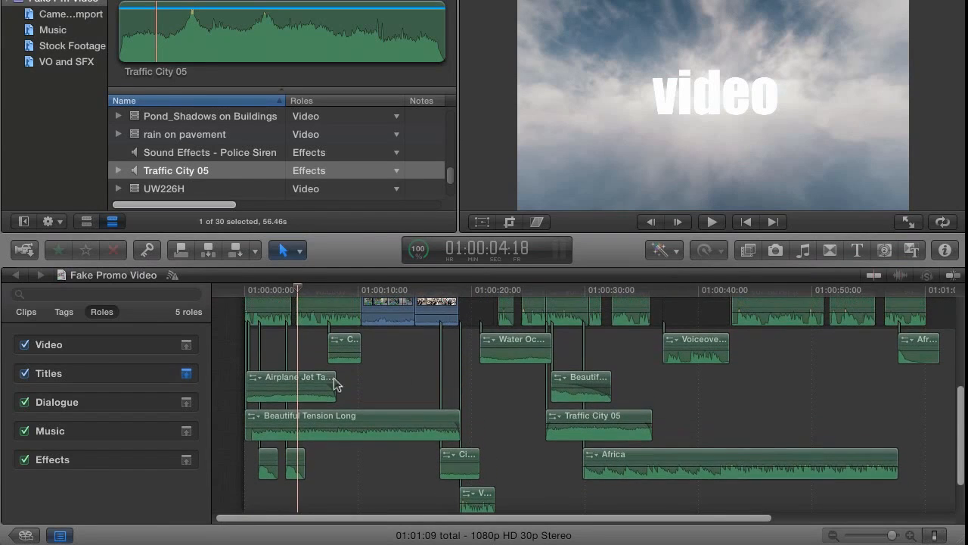
{"action": "left_click", "coordinate": [119, 458]}
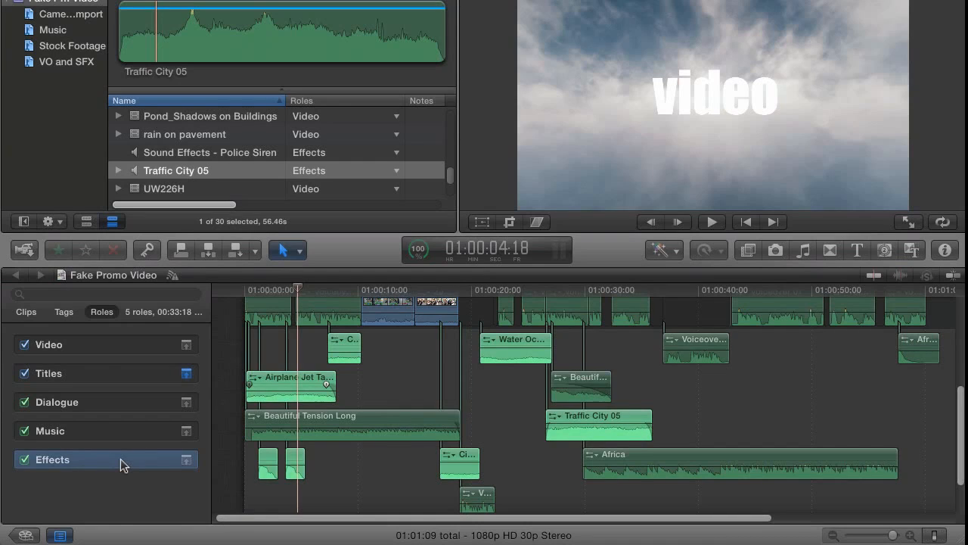
{"action": "scroll", "coordinate": [422, 382], "scroll_direction": "up", "scroll_amount": 1}
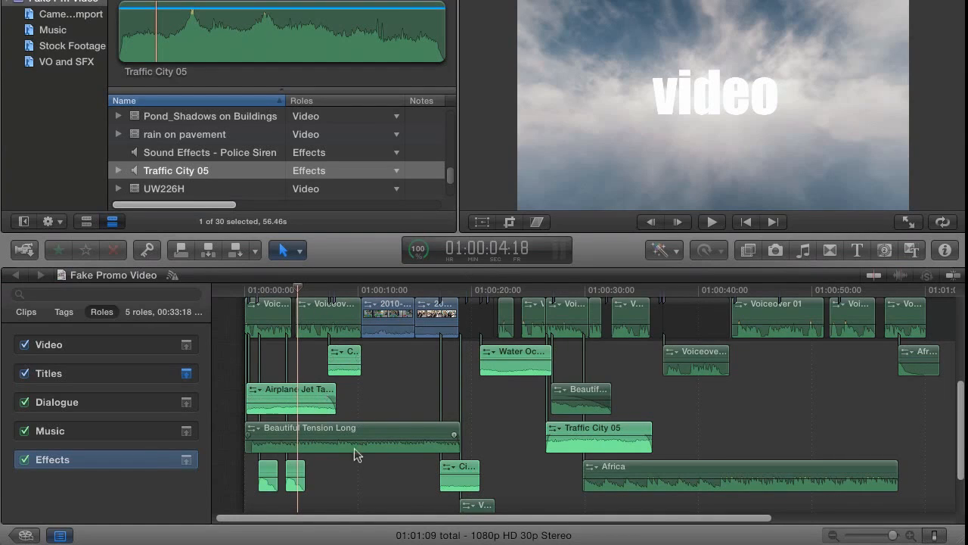
Hide and restore the Timeline Index, leaving the playhead on the Los Angeles sunset shot
{"action": "left_click_drag", "start_coordinate": [298, 289], "coordinate": [313, 299]}
{"action": "left_click", "coordinate": [266, 306]}
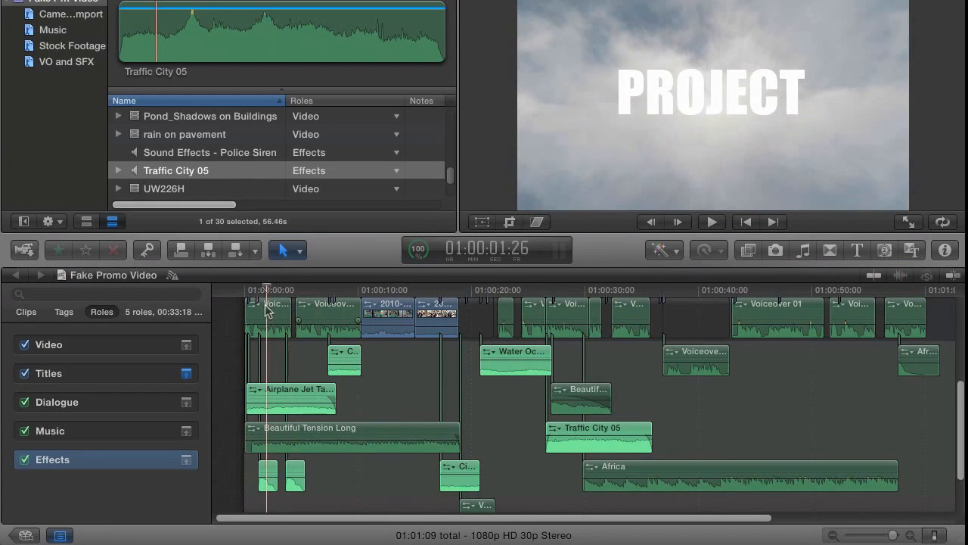
{"action": "left_click", "coordinate": [59, 535]}
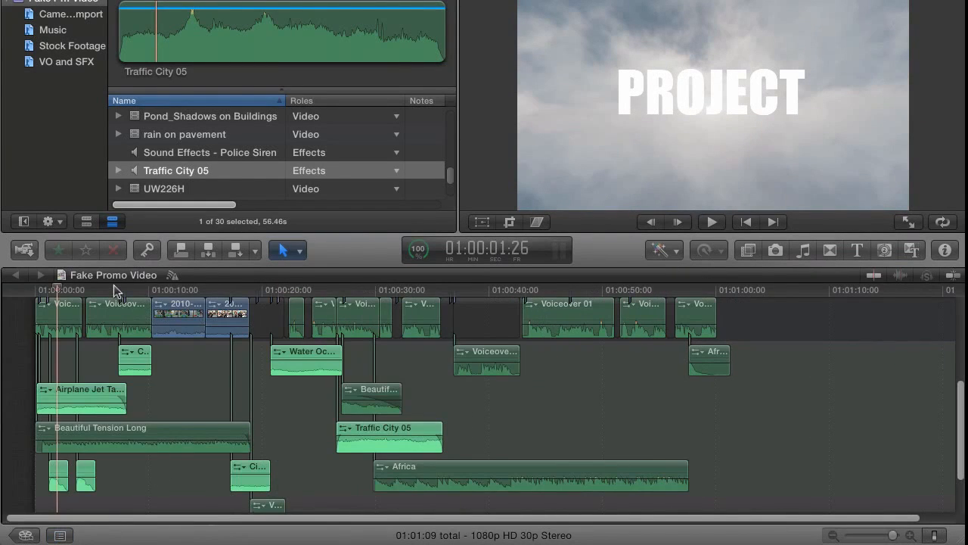
{"action": "left_click_drag", "start_coordinate": [298, 291], "coordinate": [301, 300]}
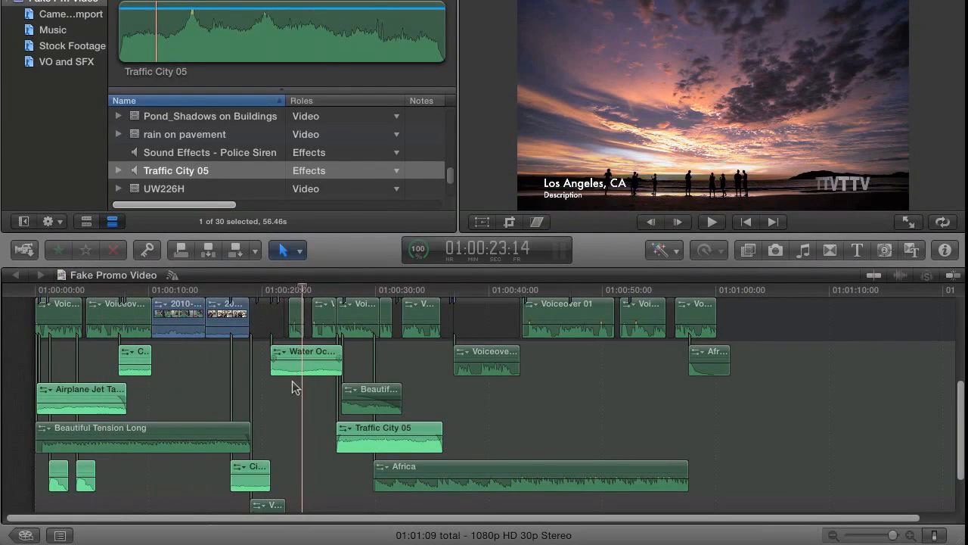
{"action": "left_click", "coordinate": [65, 535]}
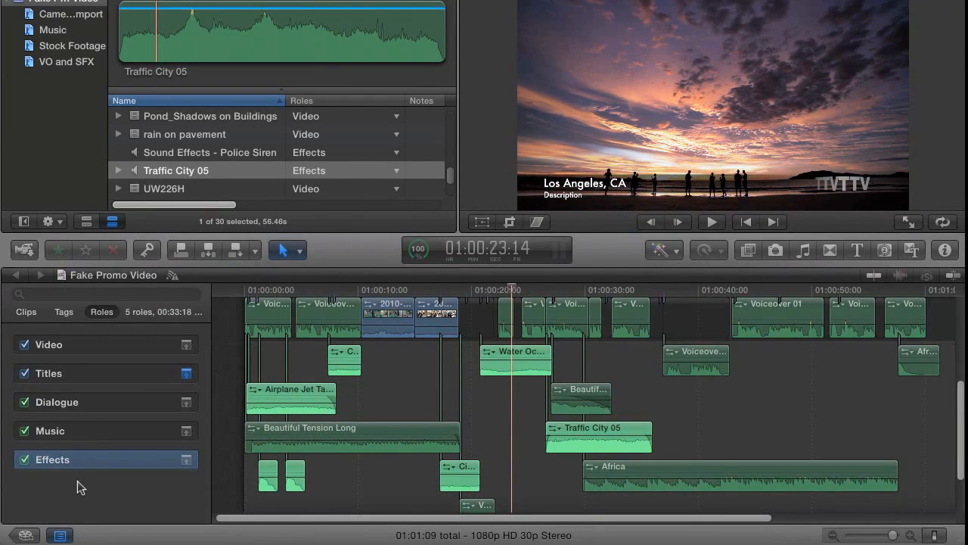
Toggle the Dialogue and Effects role highlights, ending with no role highlighted
{"action": "left_click", "coordinate": [77, 480]}
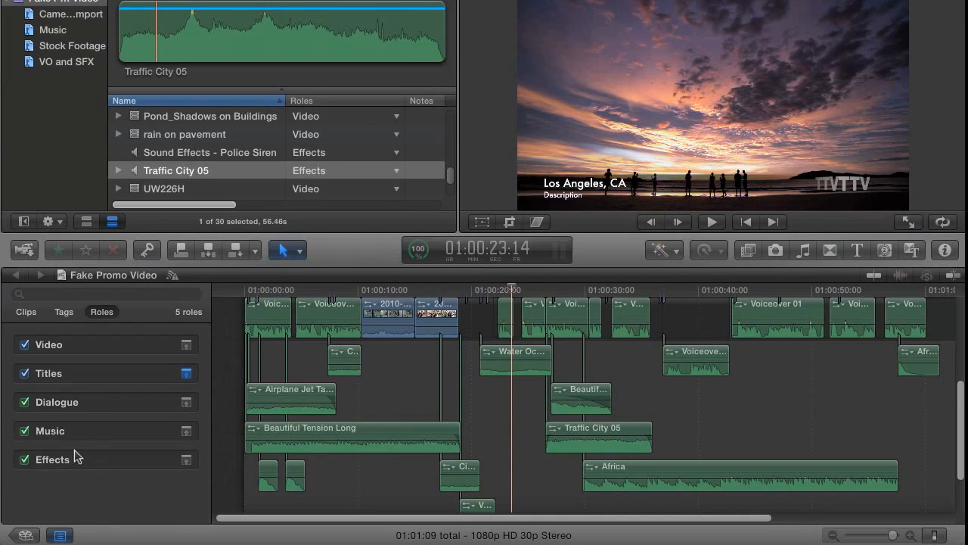
{"action": "left_click", "coordinate": [79, 404]}
{"action": "left_click", "coordinate": [90, 459]}
{"action": "left_click", "coordinate": [83, 485]}
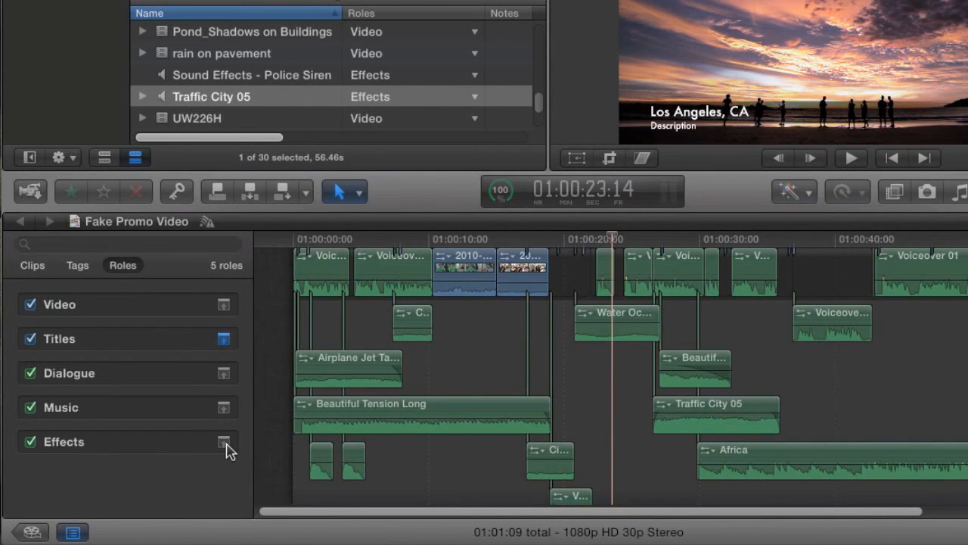
Minimize the Effects, Music and Video role clips in the timeline
{"action": "left_click", "coordinate": [223, 444]}
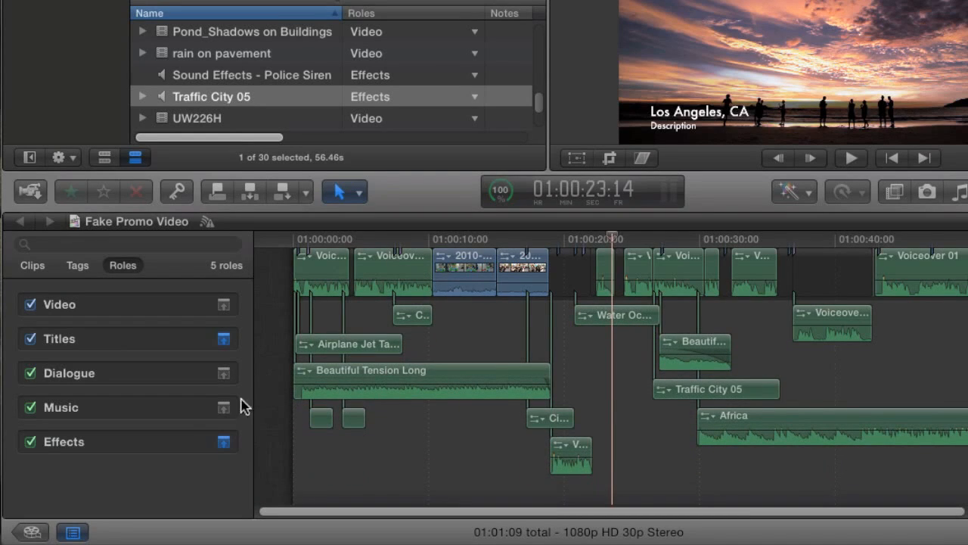
{"action": "left_click", "coordinate": [224, 444]}
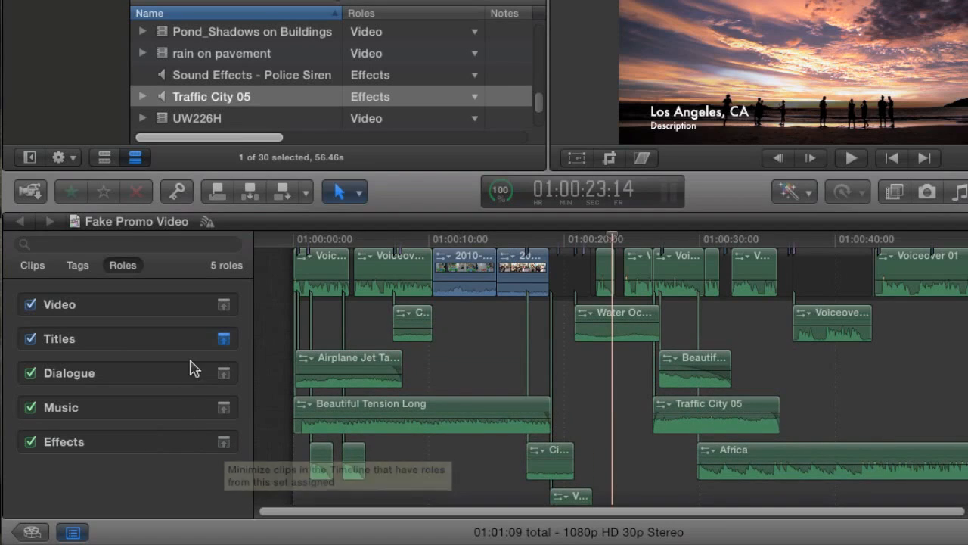
{"action": "left_click", "coordinate": [223, 443]}
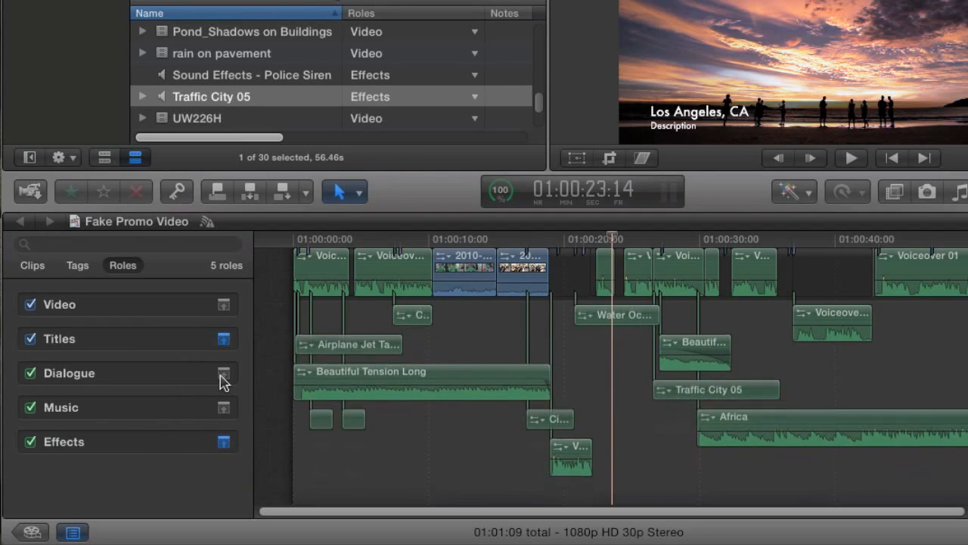
{"action": "left_click", "coordinate": [225, 407]}
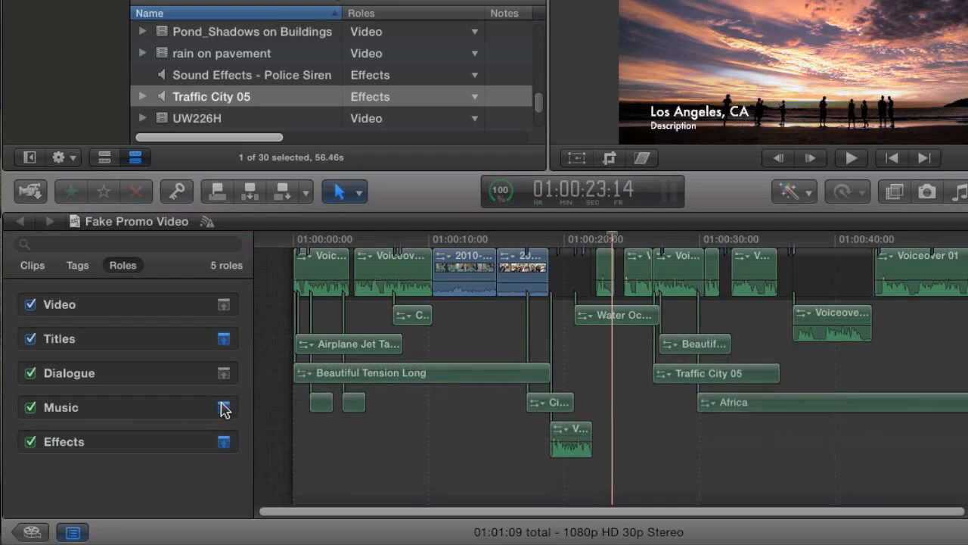
{"action": "left_click", "coordinate": [225, 304]}
{"action": "scroll", "coordinate": [372, 331], "scroll_direction": "up", "scroll_amount": 5}
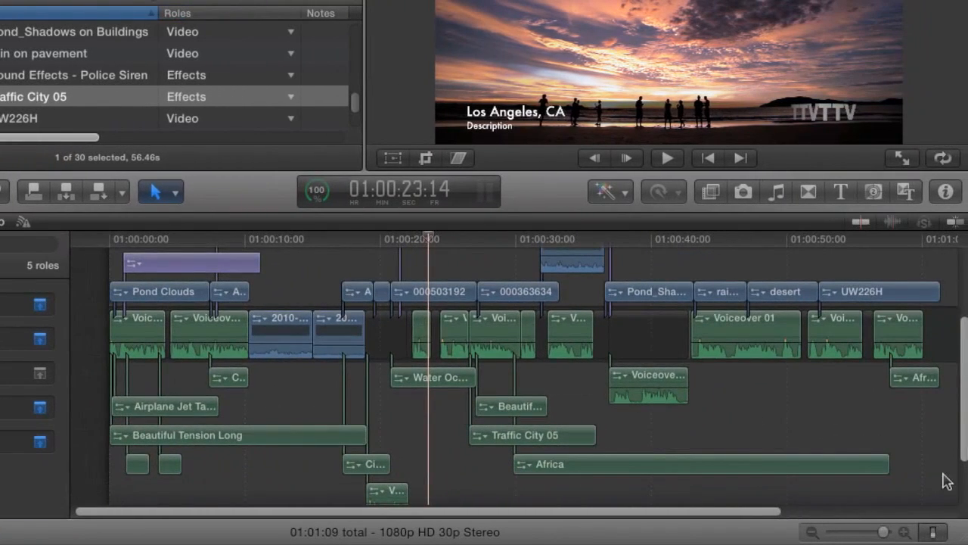
Show clips with large audio waveforms and adjust the clip height slightly
{"action": "left_click", "coordinate": [933, 533]}
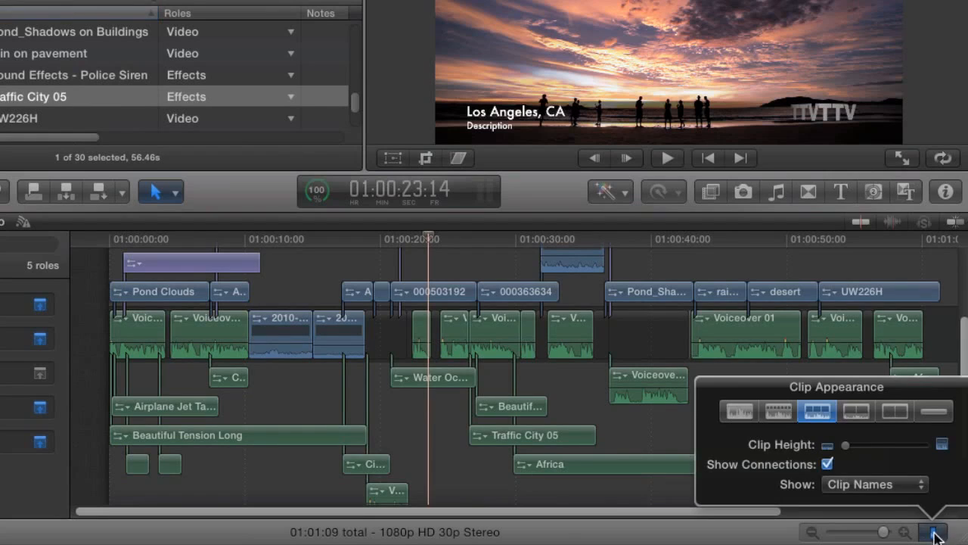
{"action": "left_click", "coordinate": [740, 409]}
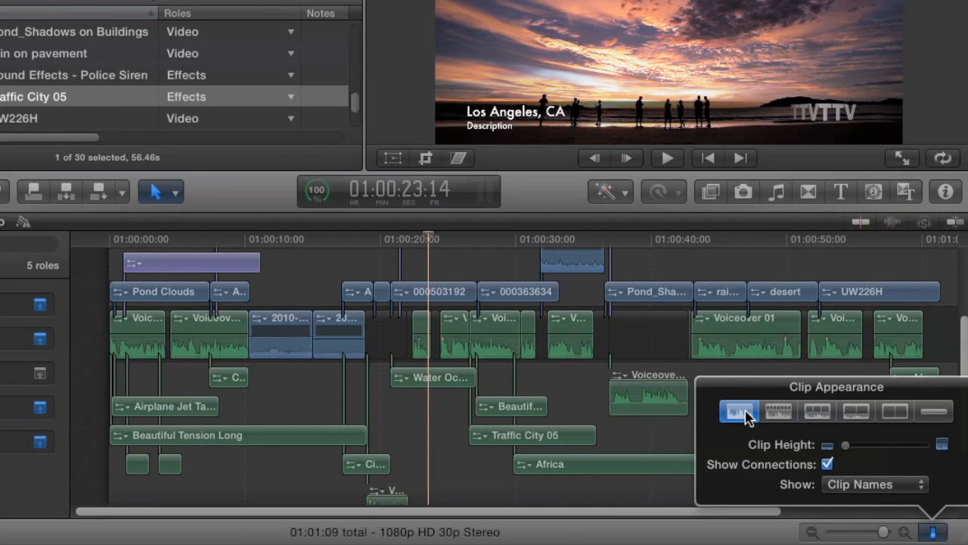
{"action": "left_click_drag", "start_coordinate": [842, 444], "coordinate": [870, 451]}
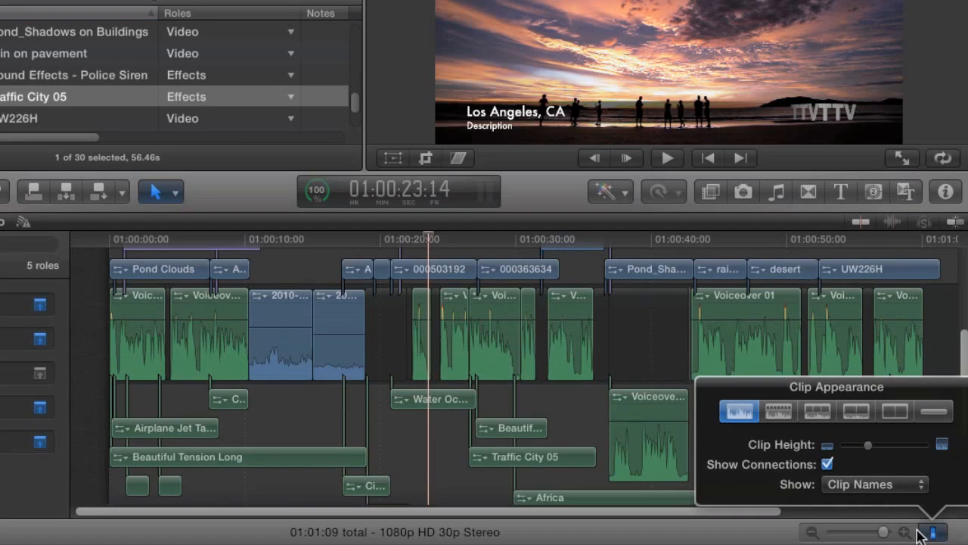
{"action": "left_click", "coordinate": [933, 533]}
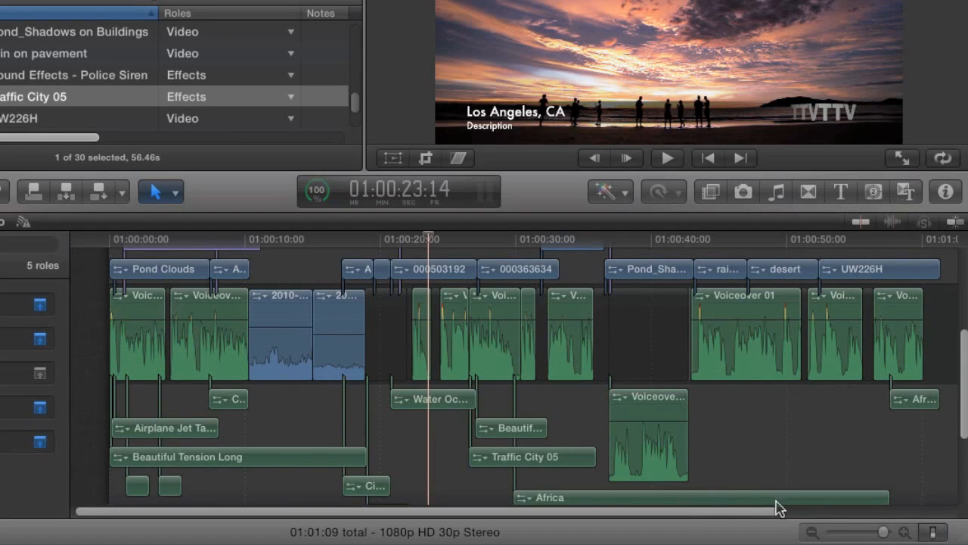
{"action": "left_click", "coordinate": [933, 533]}
{"action": "left_click_drag", "start_coordinate": [874, 446], "coordinate": [863, 451]}
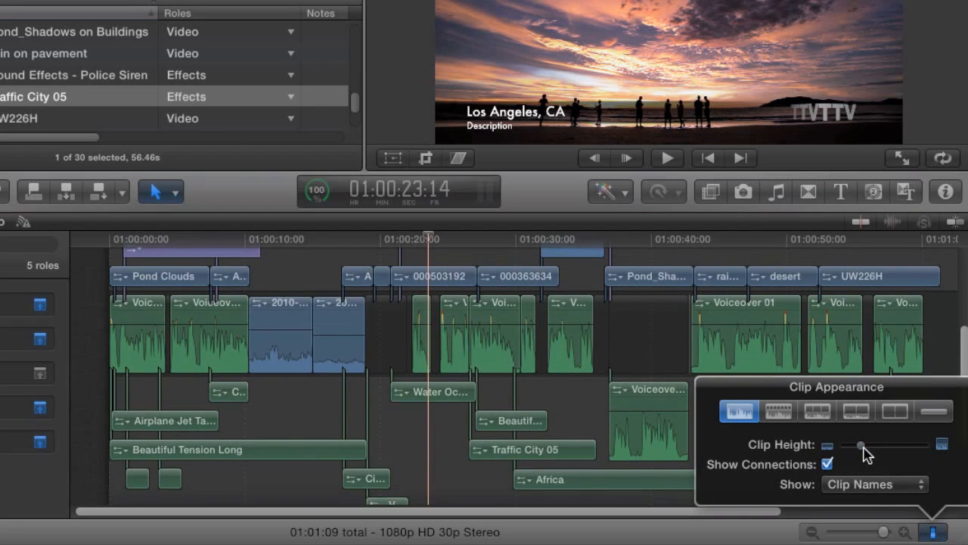
{"action": "left_click", "coordinate": [272, 416]}
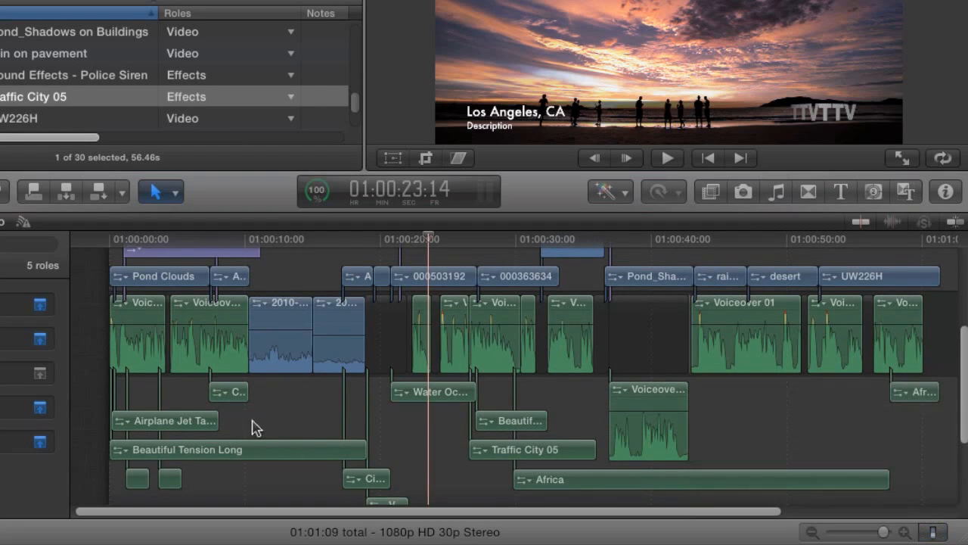
Zoom the timeline in and place the playhead at the very start
{"action": "left_click", "coordinate": [175, 392]}
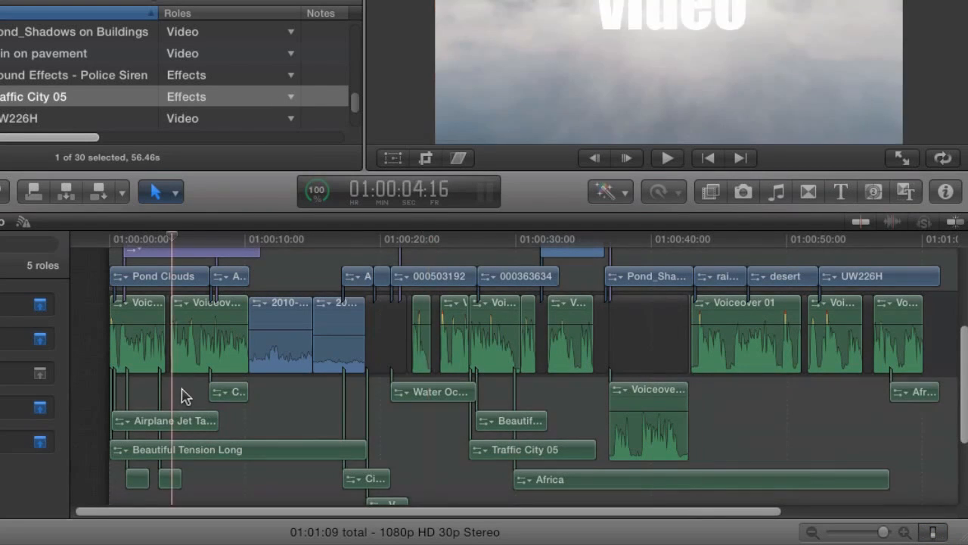
{"action": "key", "text": "super+equal"}
{"action": "left_click_drag", "start_coordinate": [215, 512], "coordinate": [104, 510]}
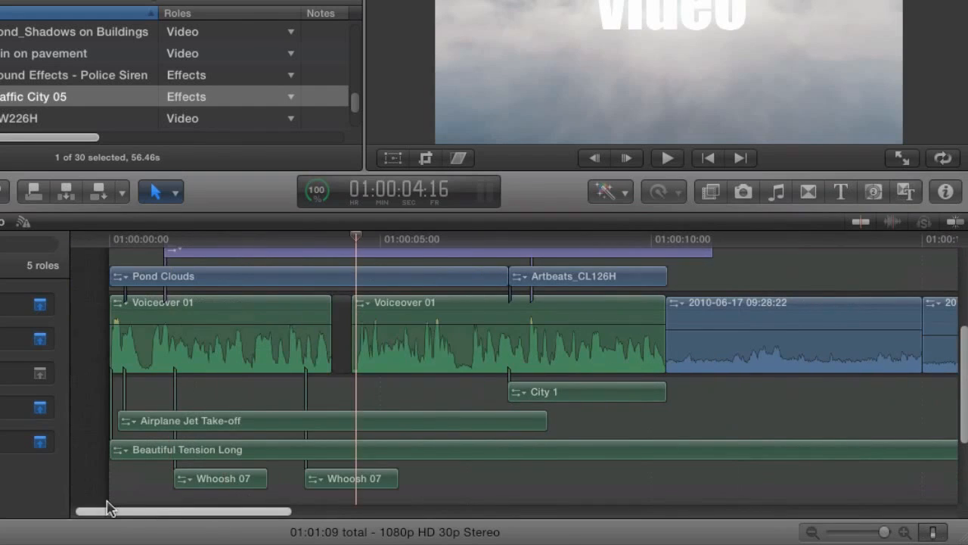
{"action": "left_click", "coordinate": [147, 239]}
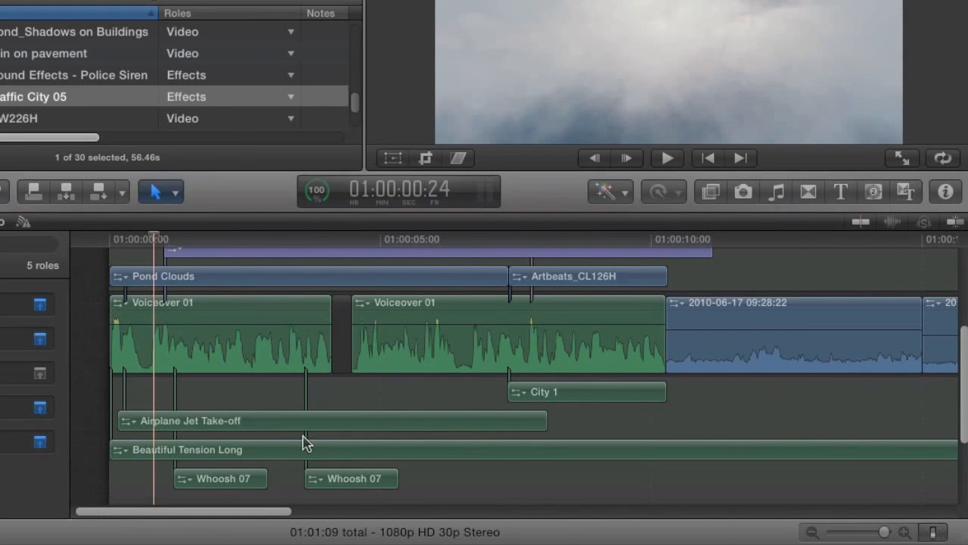
{"action": "scroll", "coordinate": [225, 402], "scroll_direction": "down", "scroll_amount": 2}
{"action": "scroll", "coordinate": [228, 404], "scroll_direction": "up", "scroll_amount": 2}
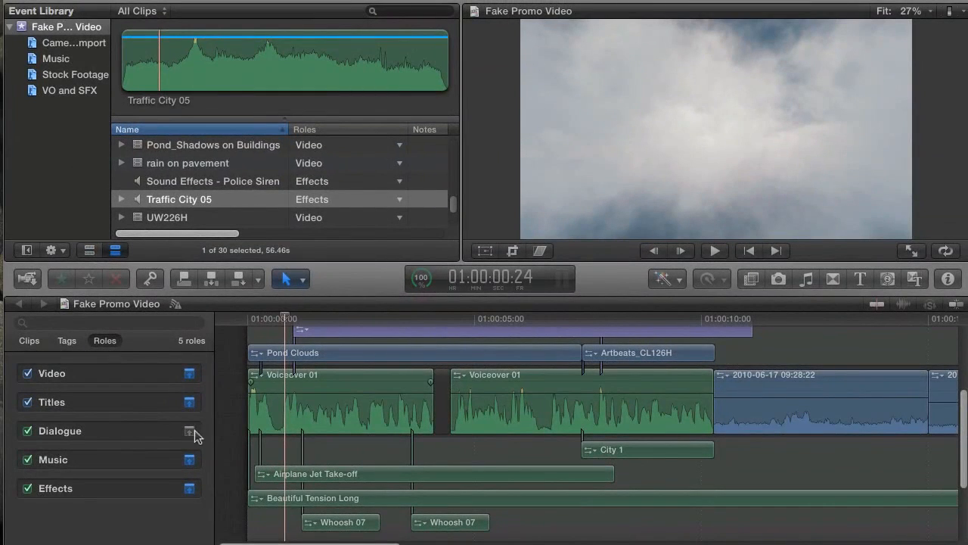
Minimize Dialogue, expand Music, and switch clips back to the standard appearance layout
{"action": "left_click", "coordinate": [189, 458]}
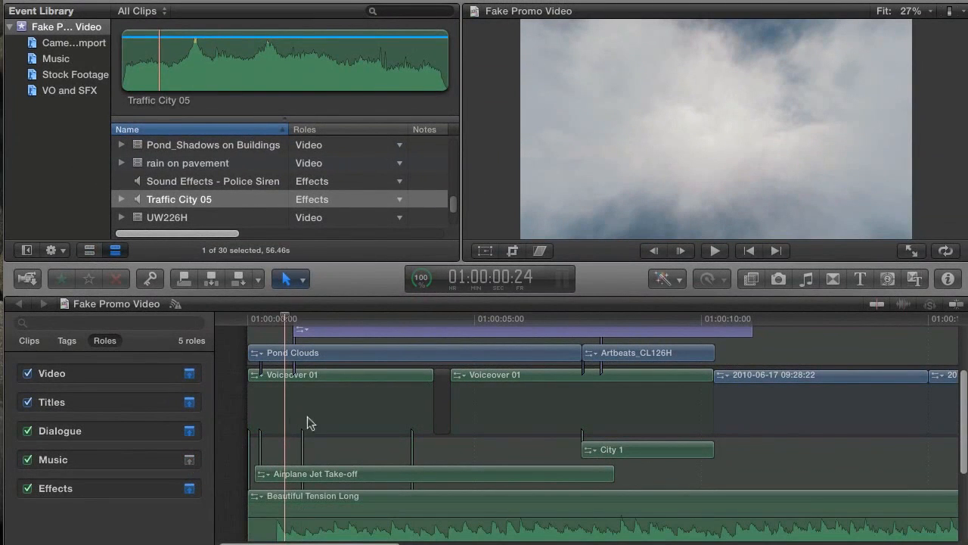
{"action": "scroll", "coordinate": [307, 417], "scroll_direction": "down", "scroll_amount": 5}
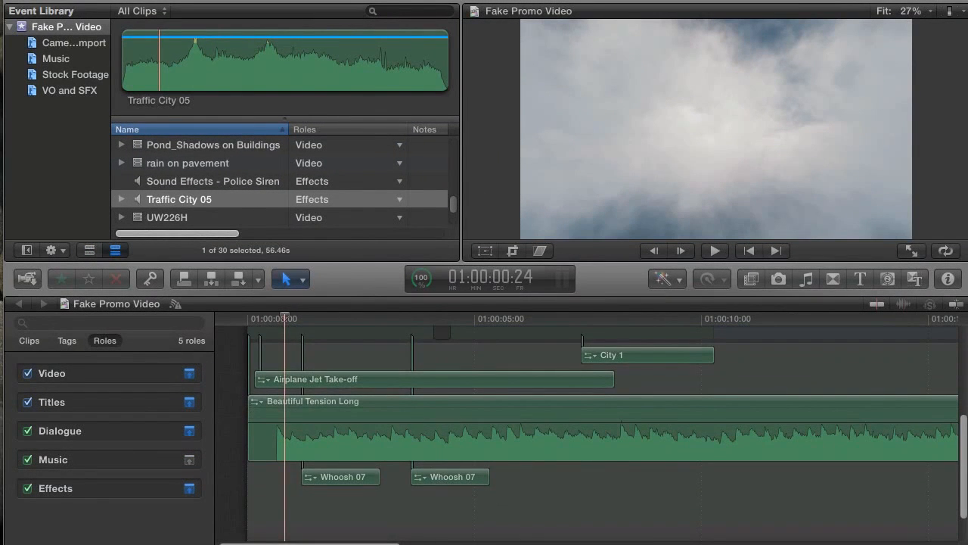
{"action": "scroll", "coordinate": [587, 424], "scroll_direction": "right", "scroll_amount": 15}
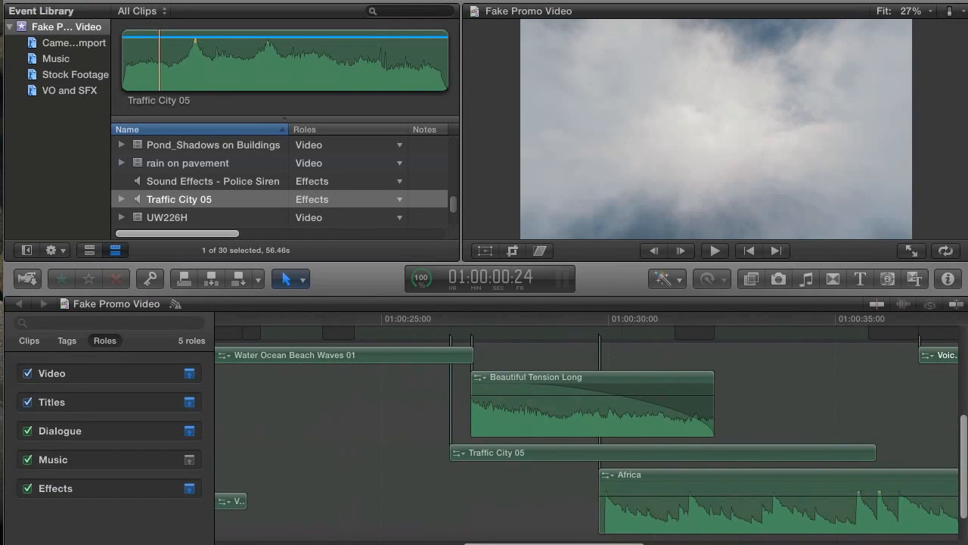
{"action": "left_click", "coordinate": [839, 463]}
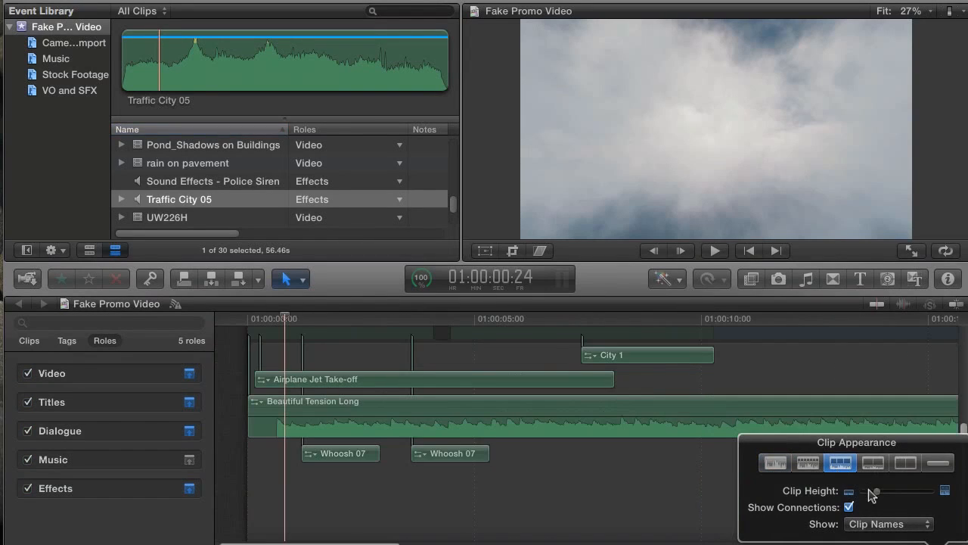
{"action": "left_click", "coordinate": [938, 543]}
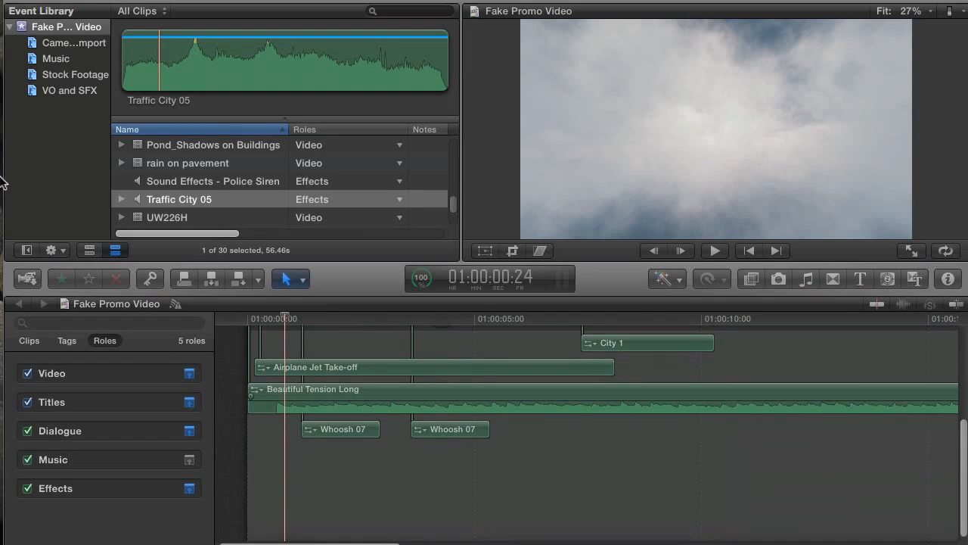
Expand the Effects, Dialogue and Video clips to full height
{"action": "left_click", "coordinate": [190, 489]}
{"action": "left_click", "coordinate": [189, 430]}
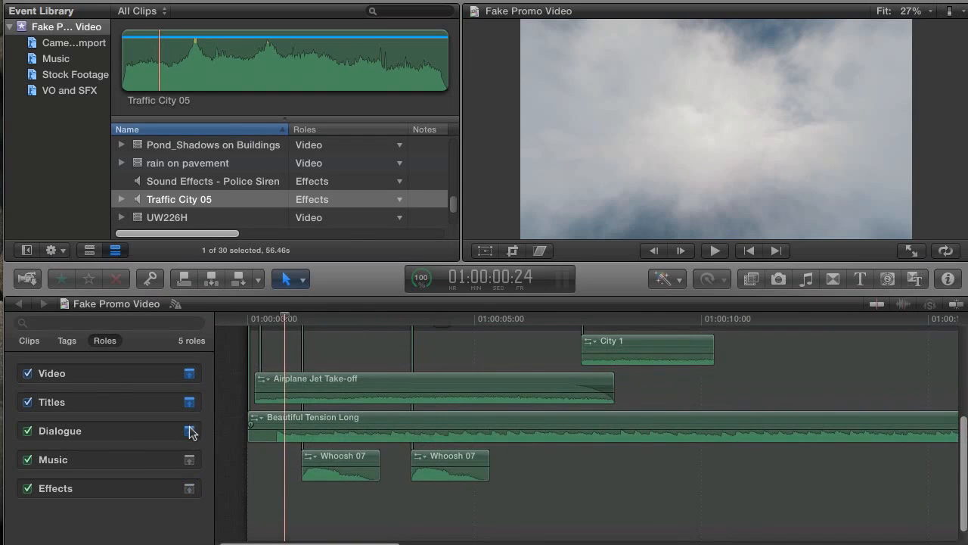
{"action": "left_click", "coordinate": [190, 374]}
{"action": "scroll", "coordinate": [266, 412], "scroll_direction": "up", "scroll_amount": 5}
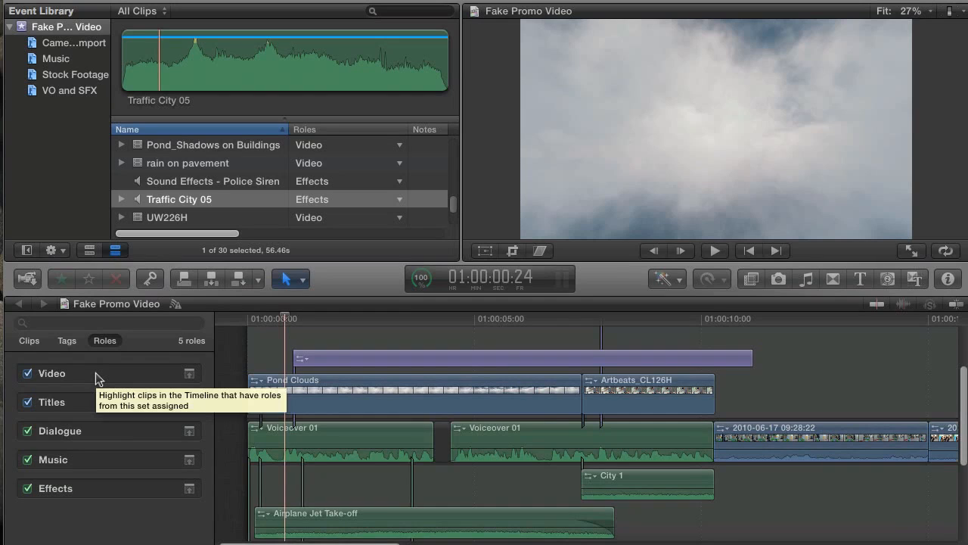
{"action": "scroll", "coordinate": [272, 400], "scroll_direction": "up", "scroll_amount": 1}
{"action": "scroll", "coordinate": [273, 396], "scroll_direction": "up", "scroll_amount": 2}
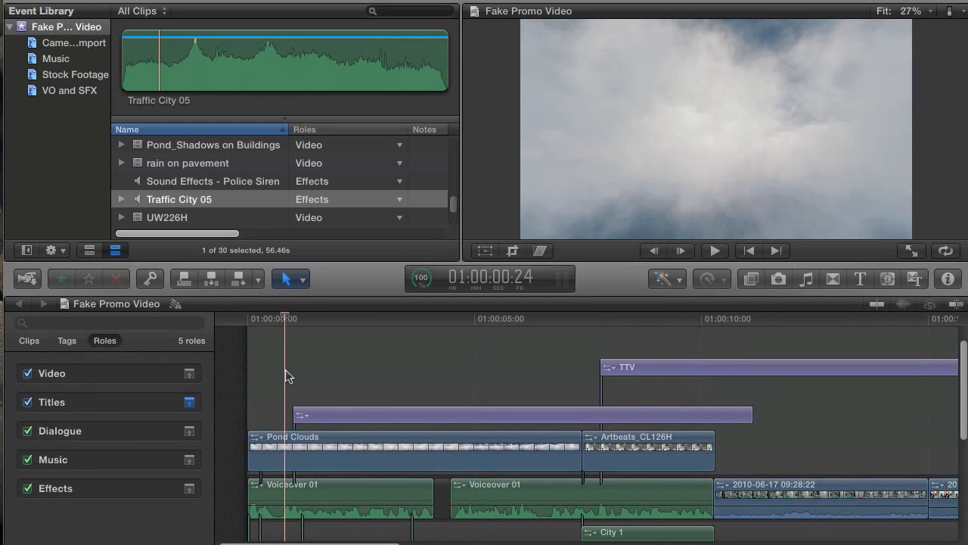
{"action": "key", "text": "shift+z"}
{"action": "mouse_move", "coordinate": [307, 319]}
{"action": "left_mouse_down"}
{"action": "mouse_move", "coordinate": [291, 319]}
{"action": "mouse_move", "coordinate": [414, 323]}
{"action": "mouse_move", "coordinate": [289, 319]}
{"action": "left_mouse_up"}
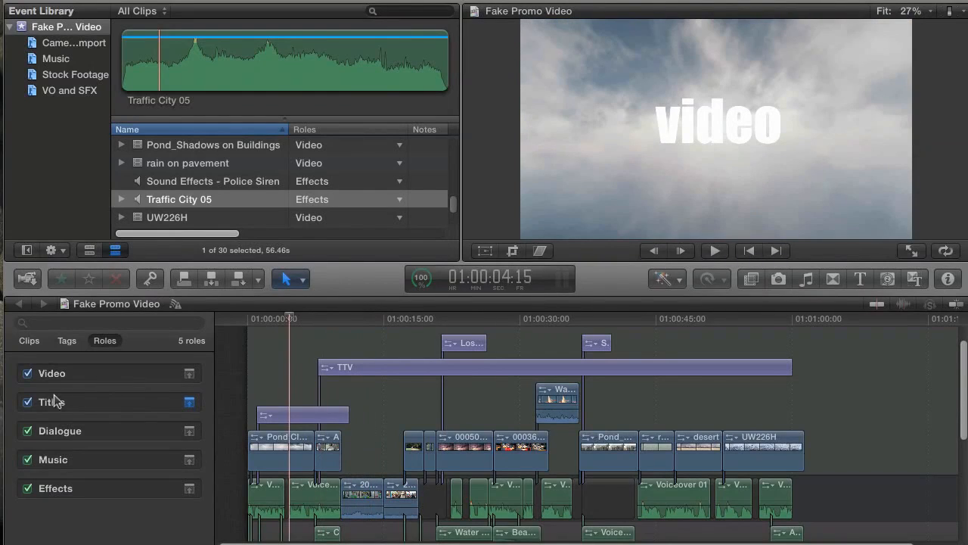
{"action": "left_click", "coordinate": [28, 403]}
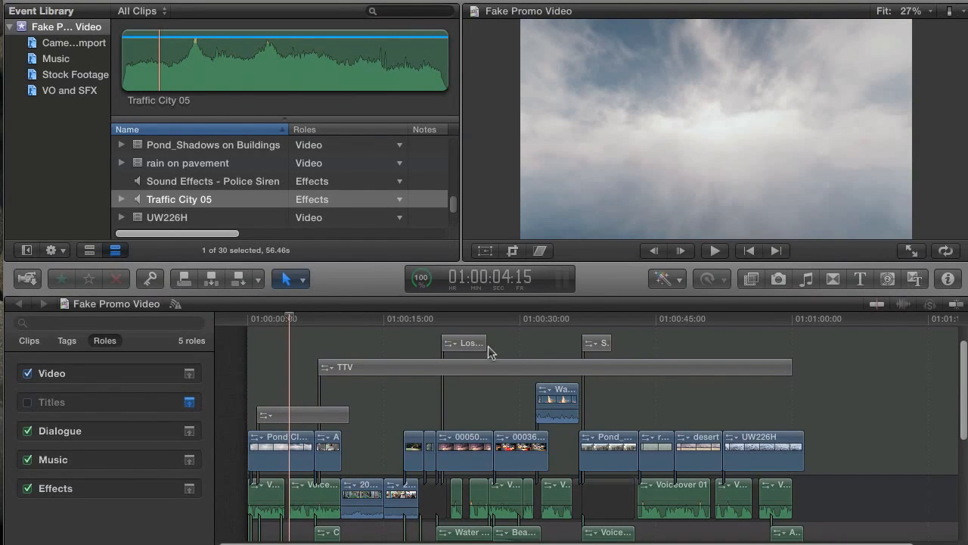
{"action": "mouse_move", "coordinate": [280, 319]}
{"action": "left_mouse_down"}
{"action": "mouse_move", "coordinate": [335, 322]}
{"action": "mouse_move", "coordinate": [295, 325]}
{"action": "left_mouse_up"}
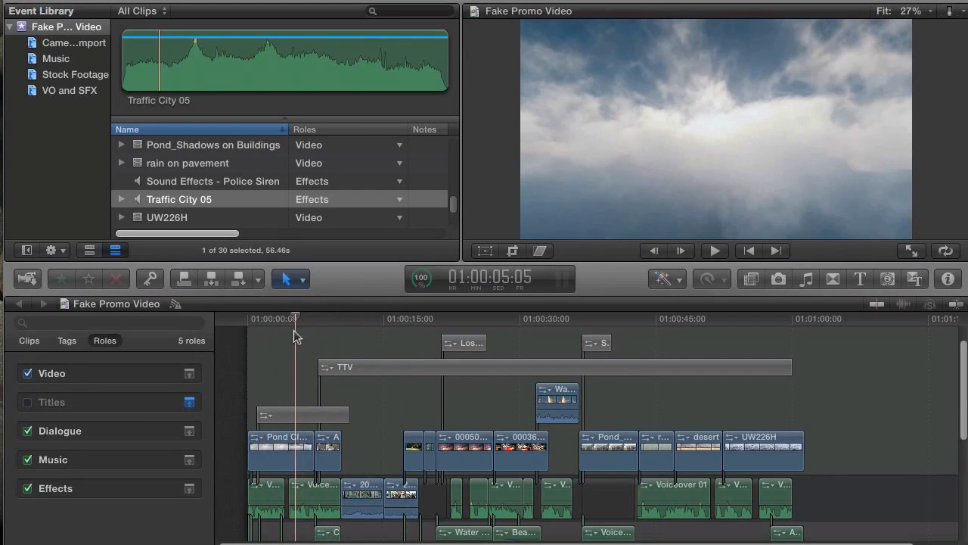
{"action": "left_click", "coordinate": [28, 403]}
{"action": "left_click", "coordinate": [359, 319]}
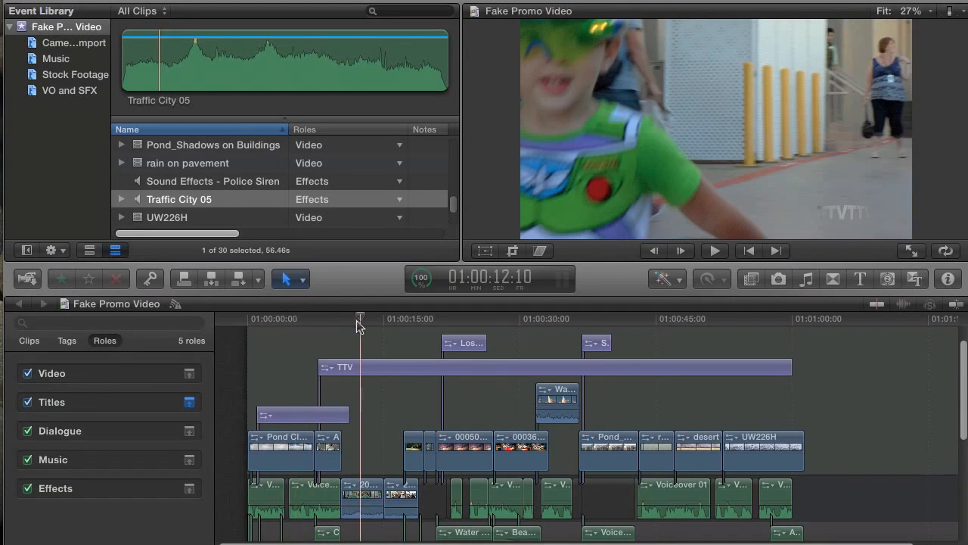
{"action": "left_click", "coordinate": [372, 371]}
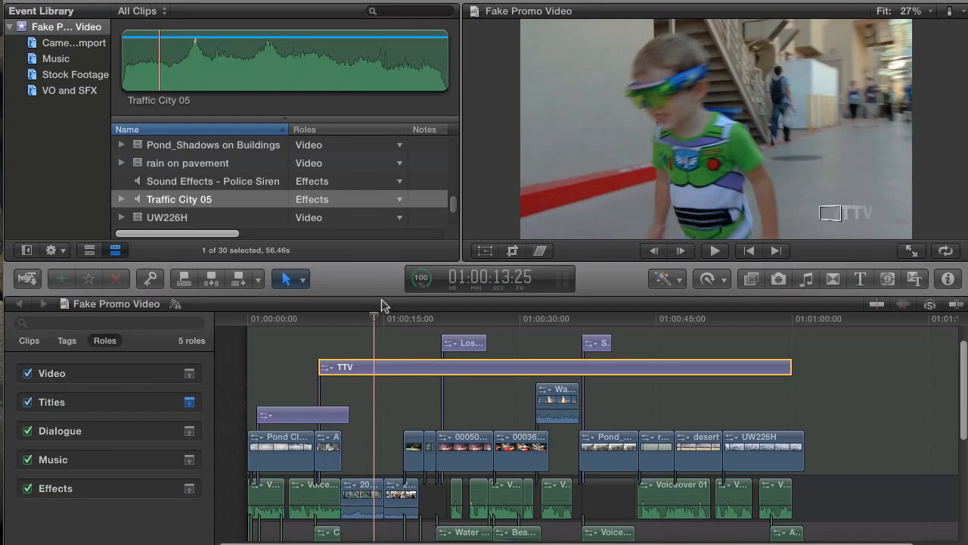
{"action": "left_click", "coordinate": [370, 320]}
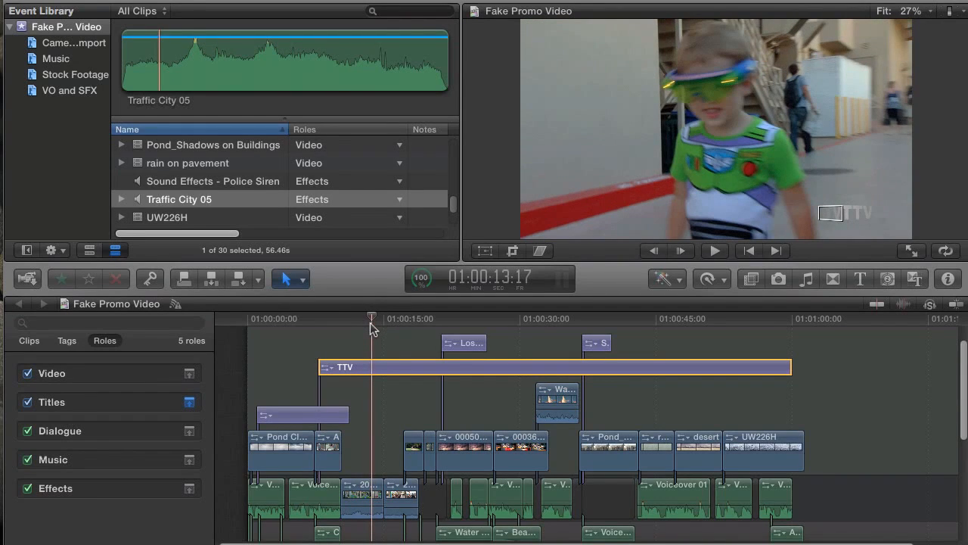
{"action": "left_click_drag", "start_coordinate": [370, 322], "coordinate": [357, 324]}
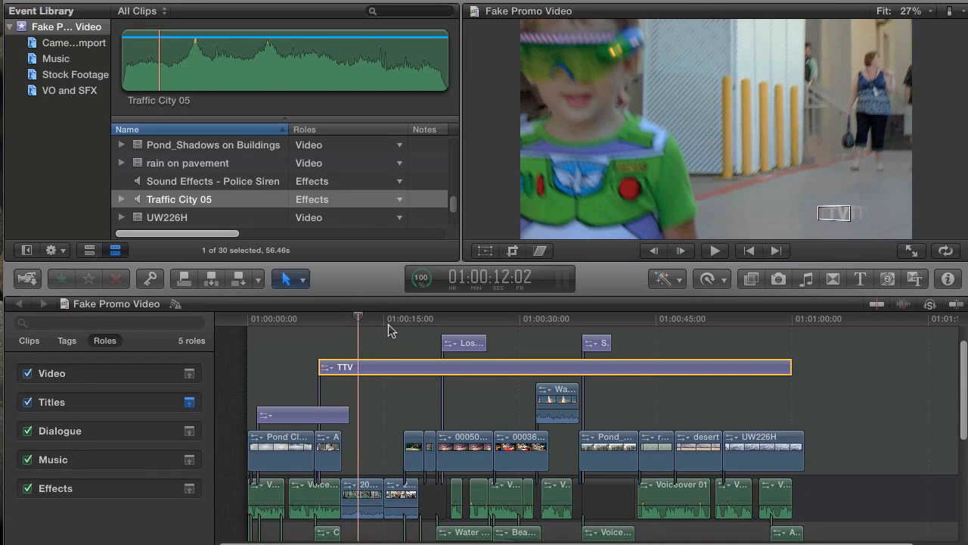
{"action": "key", "text": "super+equal"}
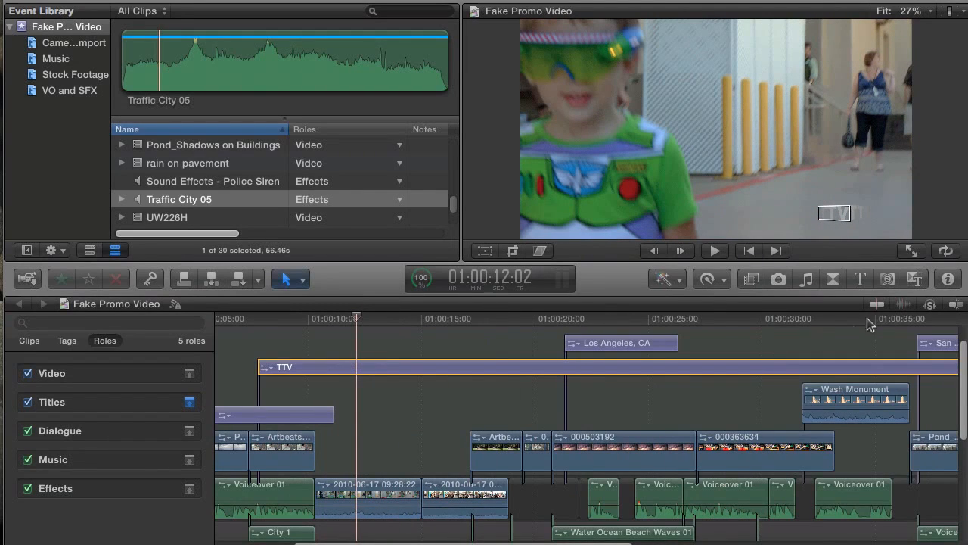
Add the Blobs generator at the playhead, trim it short, and move it into the storyline
{"action": "left_click", "coordinate": [888, 279]}
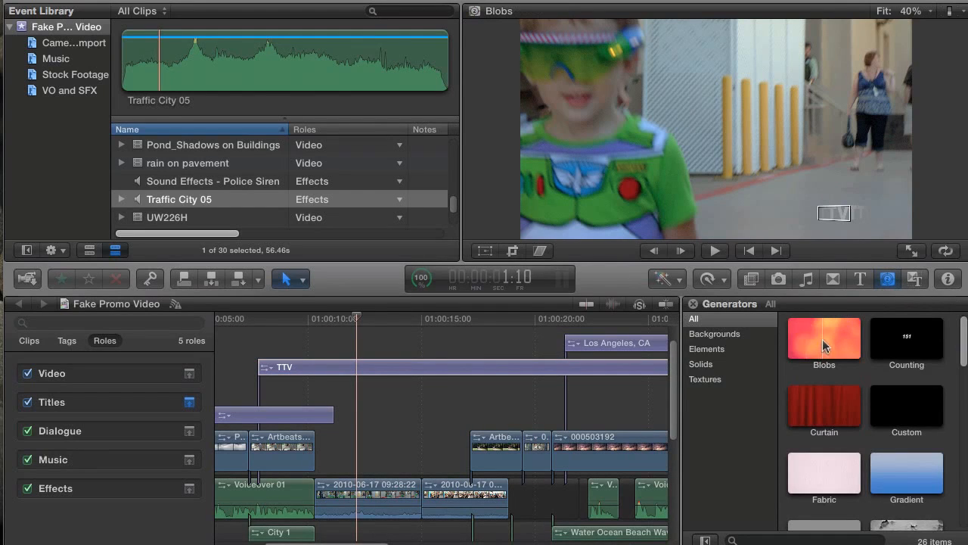
{"action": "left_click_drag", "start_coordinate": [829, 335], "coordinate": [327, 445]}
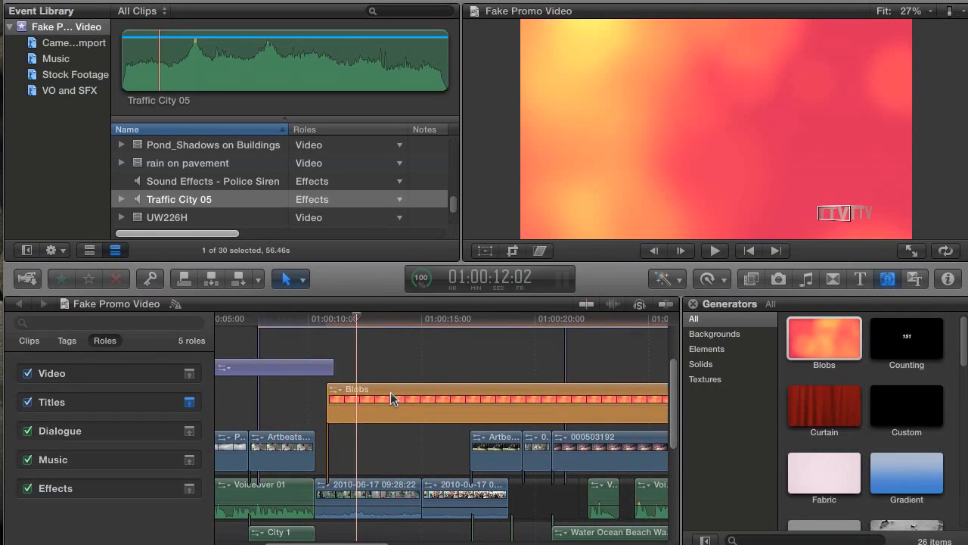
{"action": "key", "text": "shift+z"}
{"action": "left_click_drag", "start_coordinate": [483, 403], "coordinate": [320, 407]}
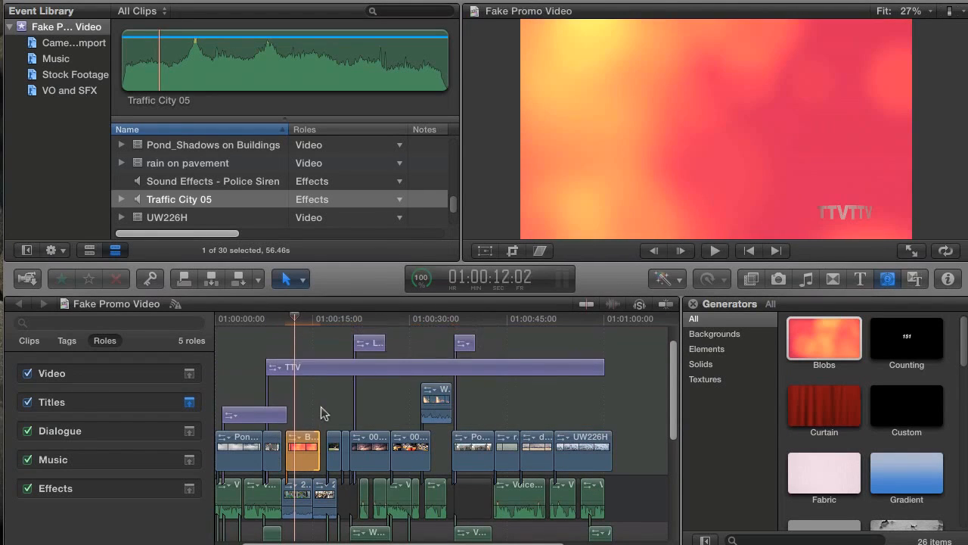
{"action": "left_click", "coordinate": [690, 304]}
{"action": "mouse_move", "coordinate": [371, 453]}
{"action": "left_mouse_down"}
{"action": "mouse_move", "coordinate": [378, 447]}
{"action": "mouse_move", "coordinate": [370, 450]}
{"action": "left_mouse_up"}
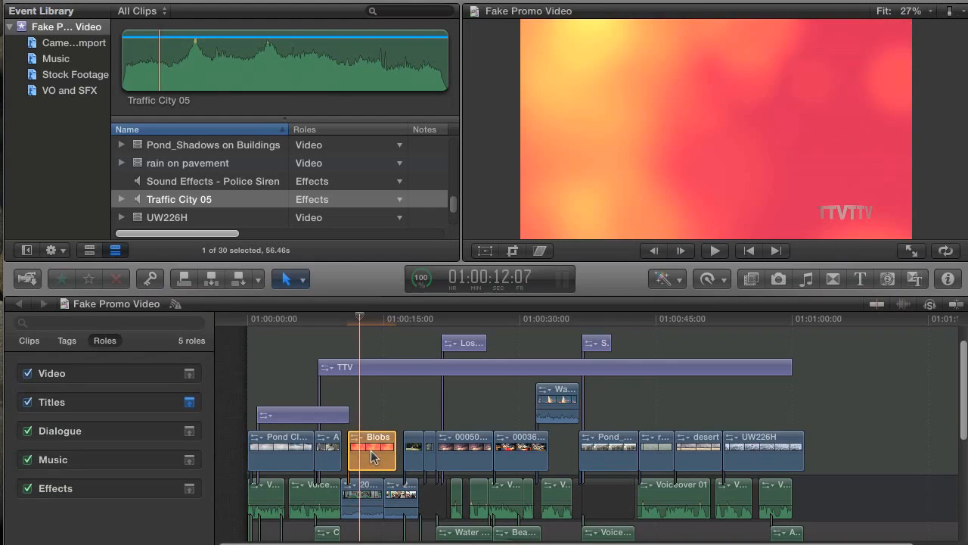
{"action": "left_click_drag", "start_coordinate": [361, 320], "coordinate": [334, 319]}
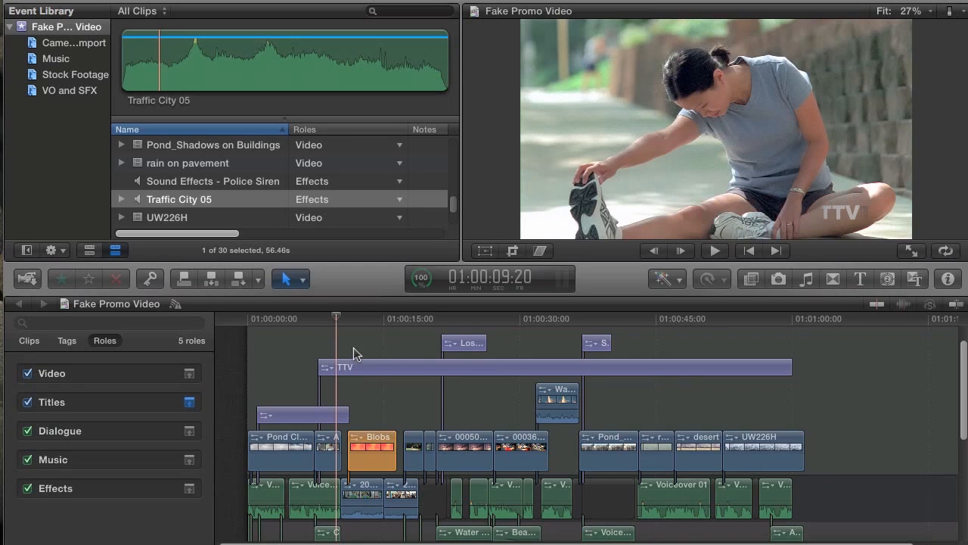
{"action": "left_click", "coordinate": [353, 348]}
{"action": "left_click_drag", "start_coordinate": [357, 311], "coordinate": [332, 320]}
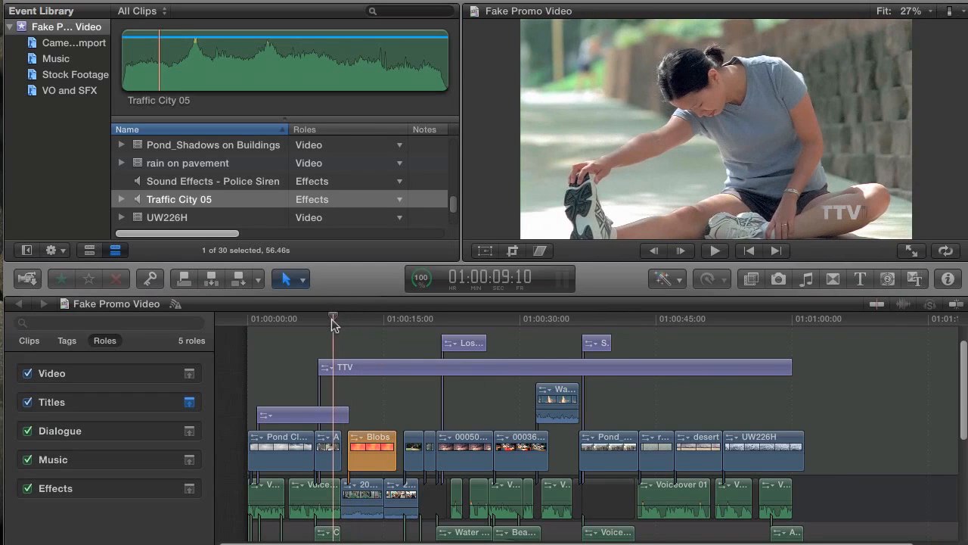
{"action": "left_click", "coordinate": [27, 406]}
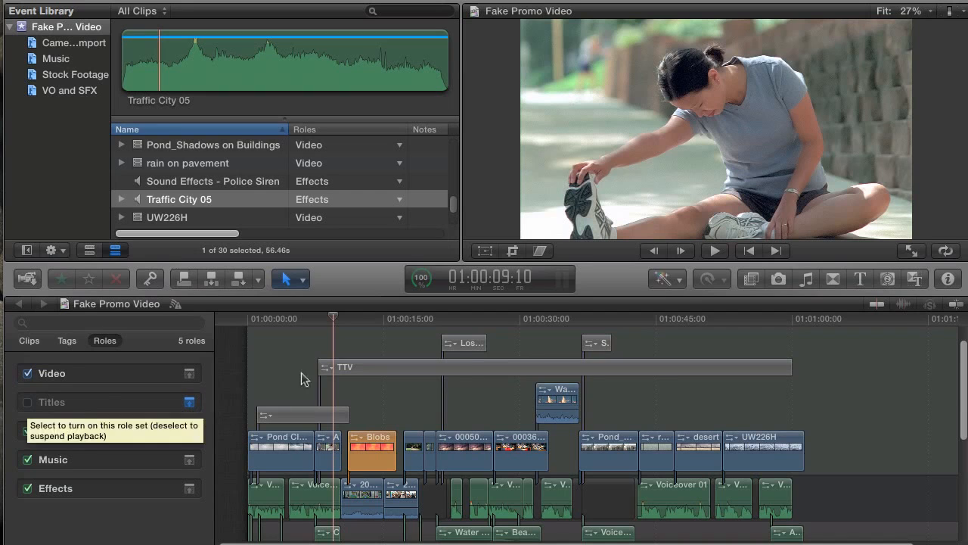
{"action": "key", "text": "space"}
{"action": "left_click", "coordinate": [369, 378]}
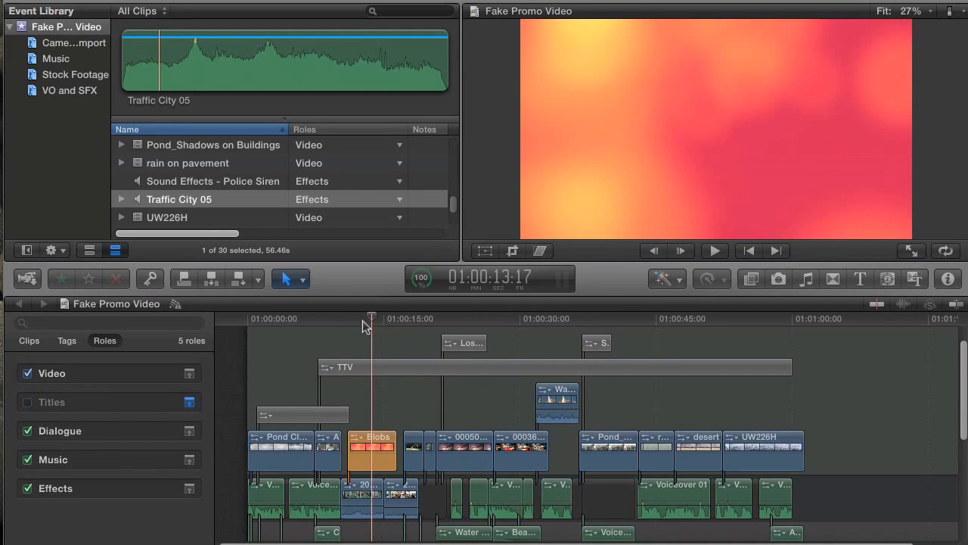
{"action": "left_click_drag", "start_coordinate": [365, 325], "coordinate": [380, 339]}
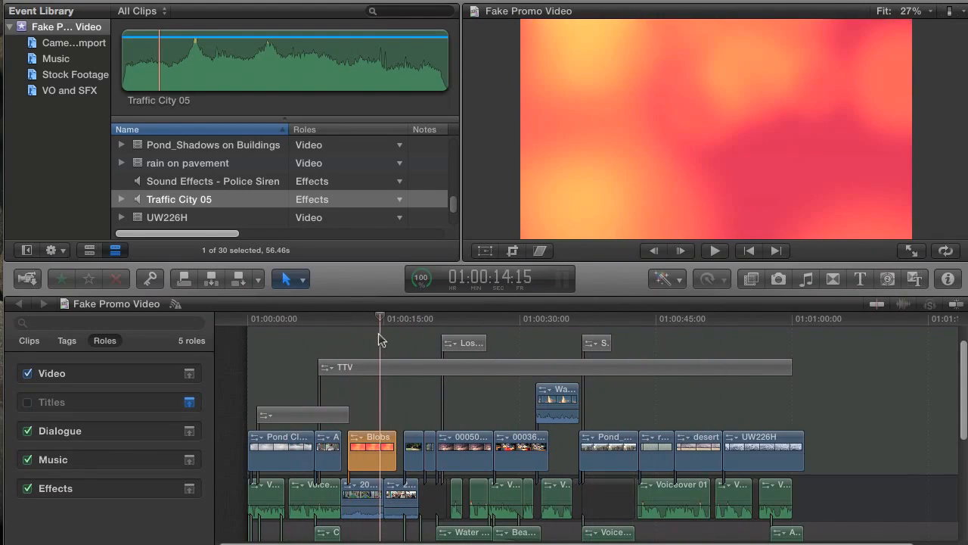
{"action": "left_click", "coordinate": [27, 401]}
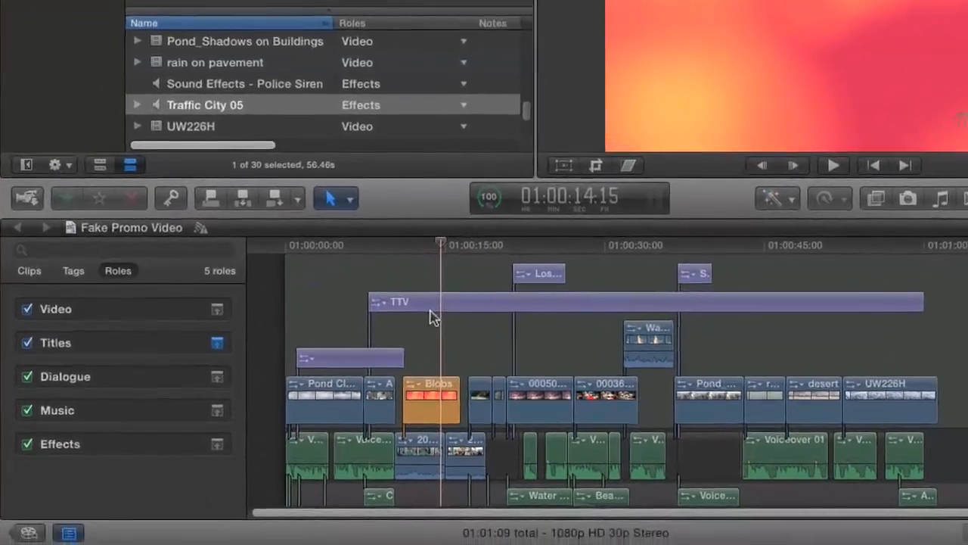
{"action": "left_click", "coordinate": [432, 306]}
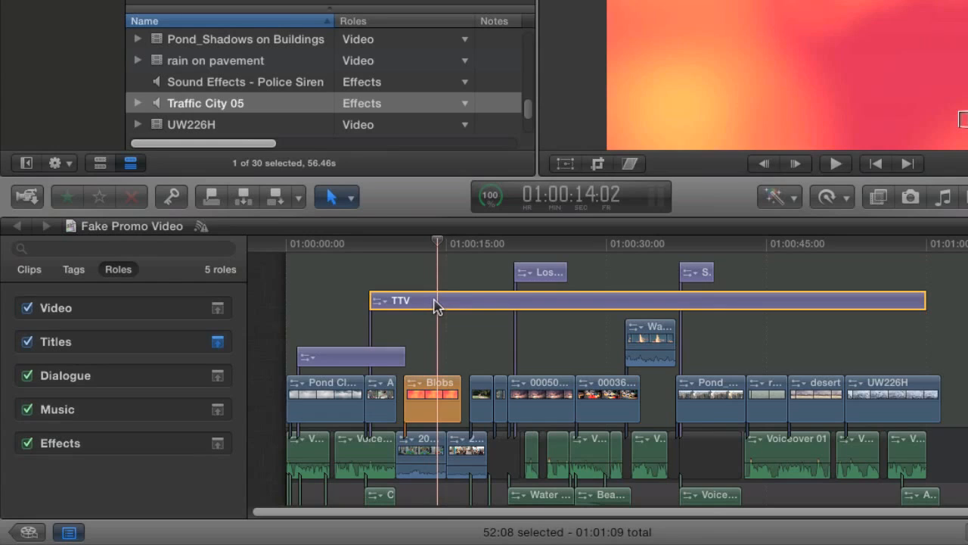
{"action": "right_click", "coordinate": [436, 306]}
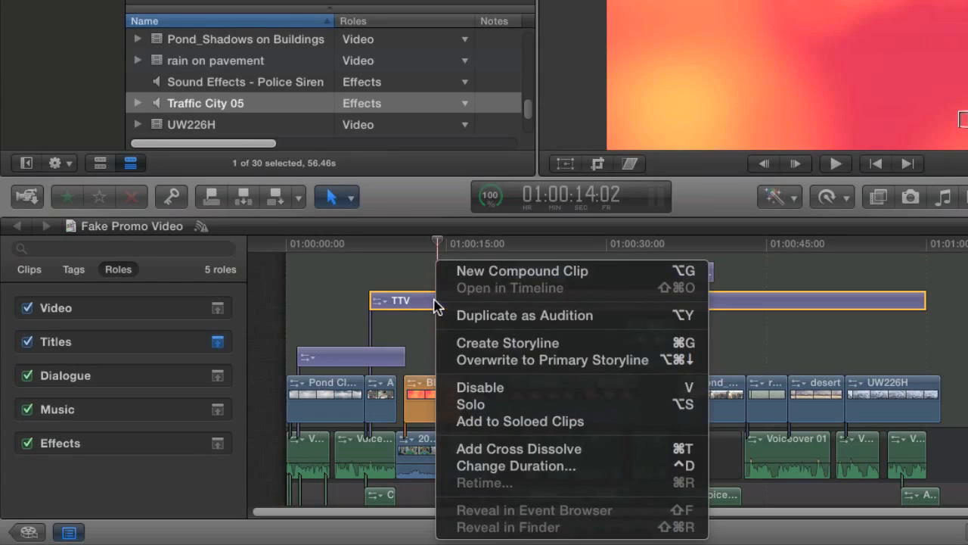
{"action": "left_click", "coordinate": [509, 392]}
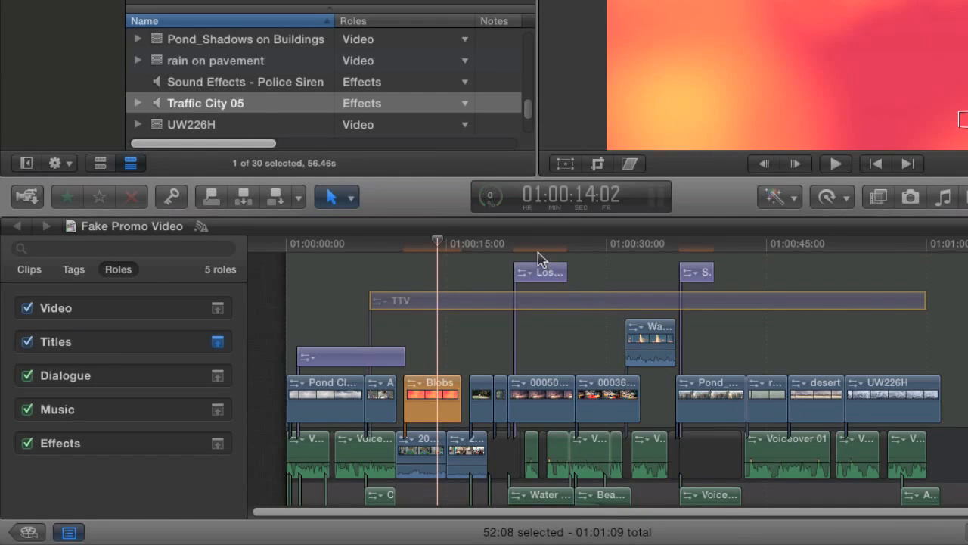
{"action": "left_click", "coordinate": [700, 253]}
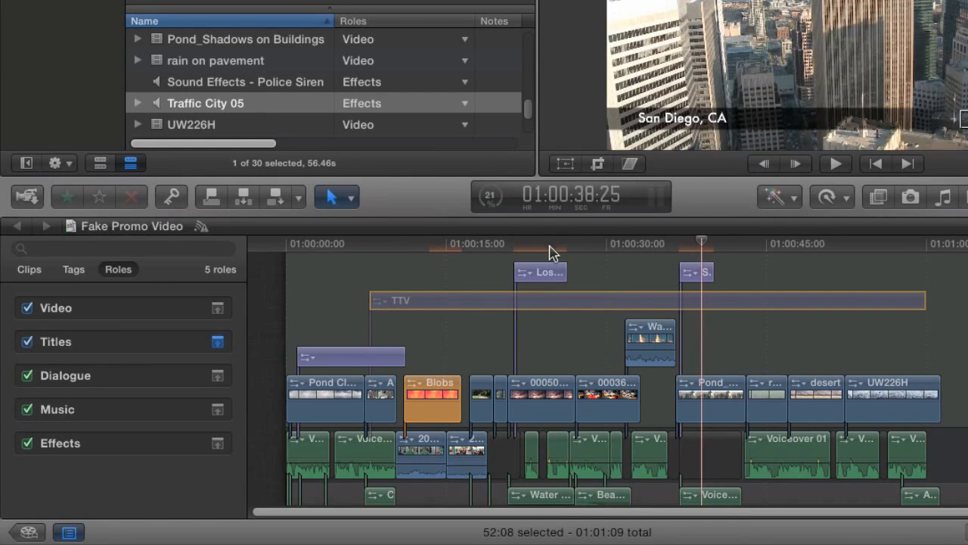
{"action": "left_click", "coordinate": [549, 252]}
{"action": "left_click", "coordinate": [694, 250]}
{"action": "left_click", "coordinate": [605, 251]}
{"action": "left_click", "coordinate": [433, 257]}
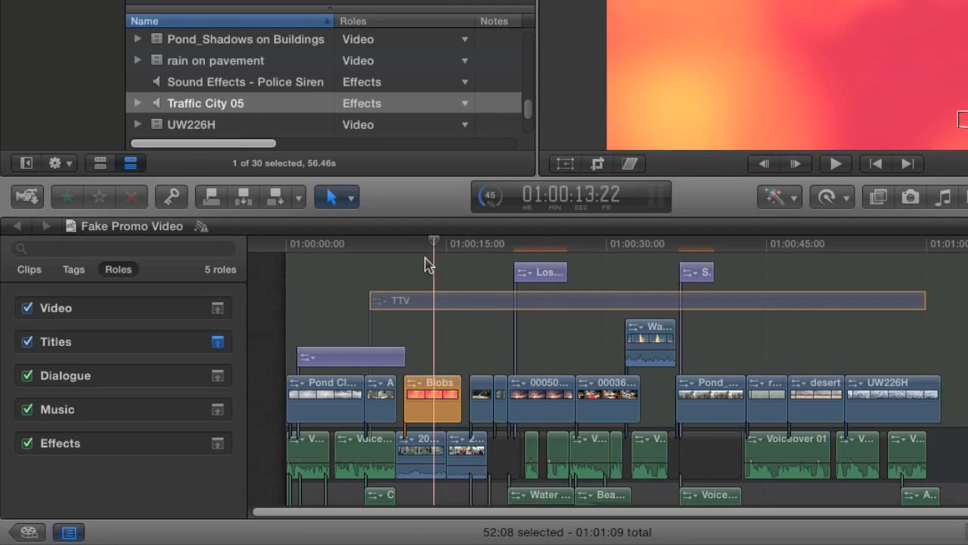
{"action": "right_click", "coordinate": [417, 303]}
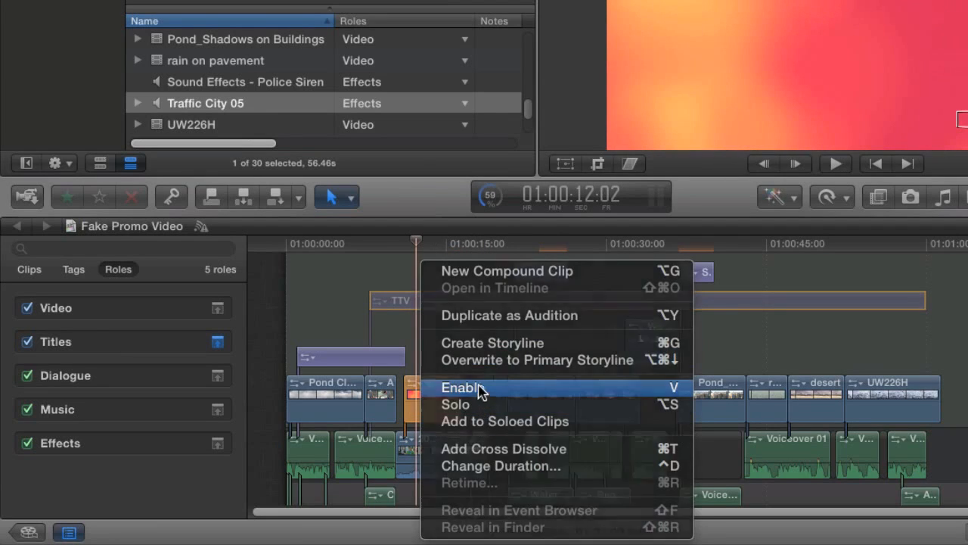
{"action": "left_click", "coordinate": [478, 388]}
{"action": "left_click", "coordinate": [27, 341]}
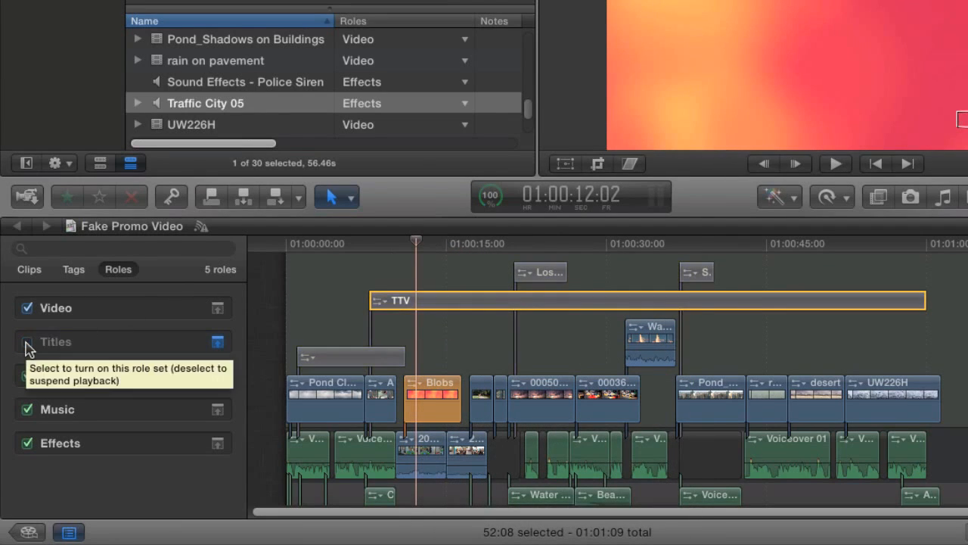
{"action": "left_click", "coordinate": [27, 342]}
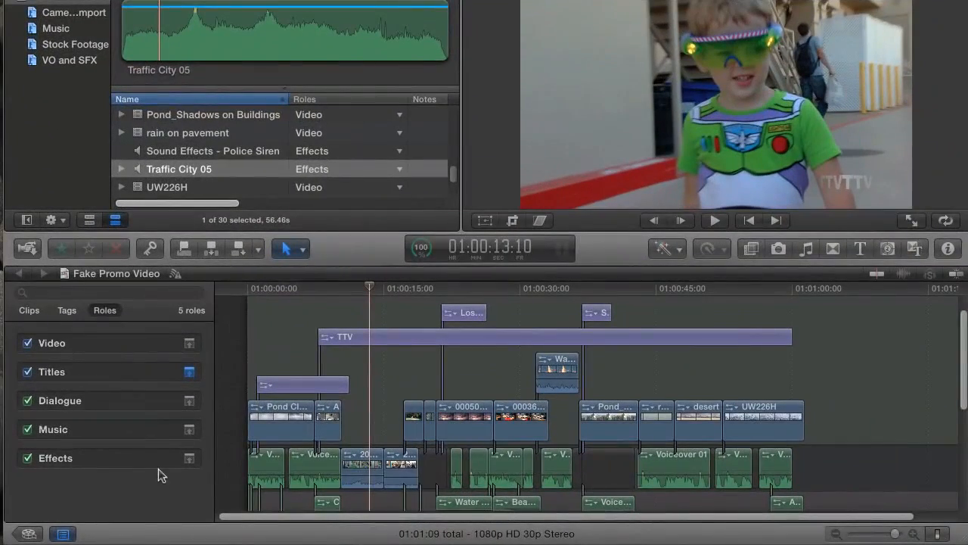
Hide the Timeline Index, zoom in, park the playhead on the PROJECT title, and open Share
{"action": "left_click", "coordinate": [64, 534]}
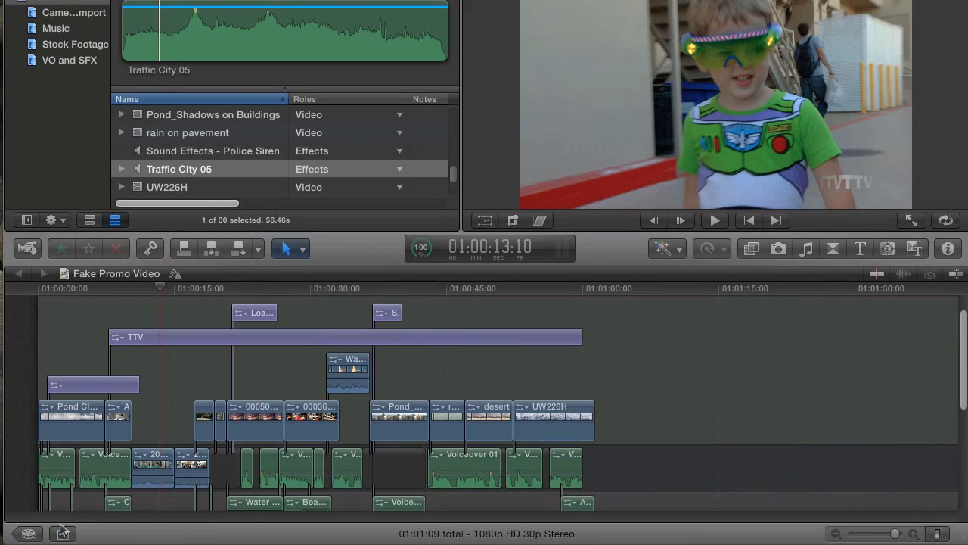
{"action": "key", "text": "super+equal"}
{"action": "left_click", "coordinate": [68, 292]}
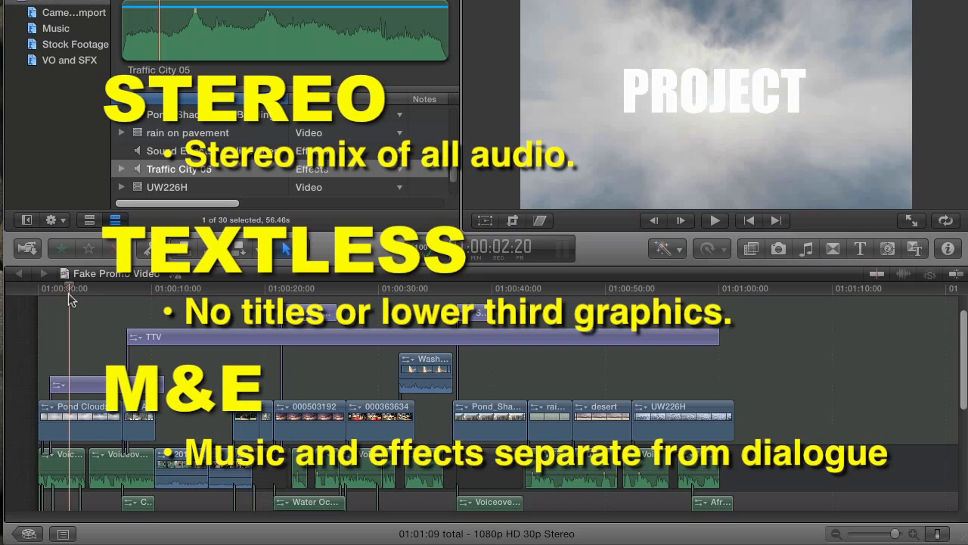
{"action": "left_click", "coordinate": [87, 285]}
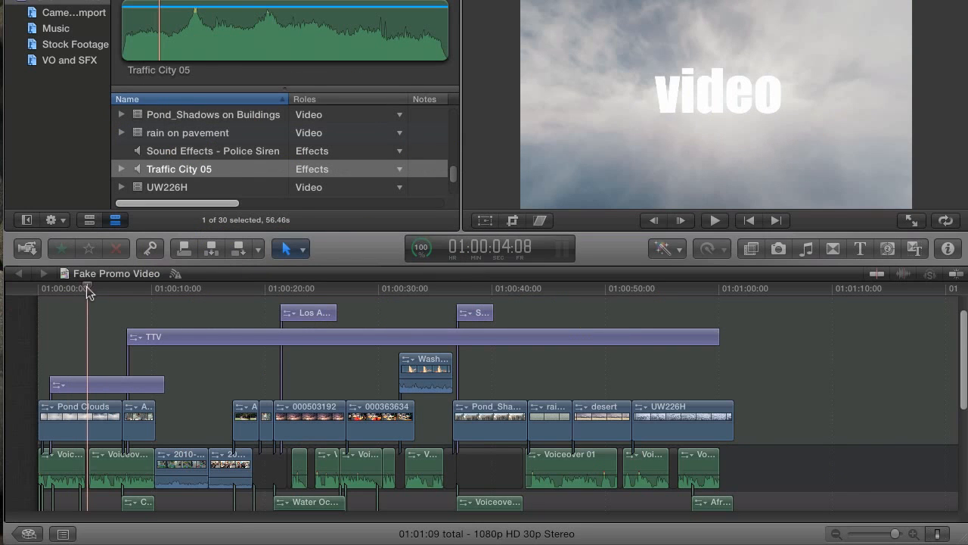
{"action": "left_click", "coordinate": [72, 291]}
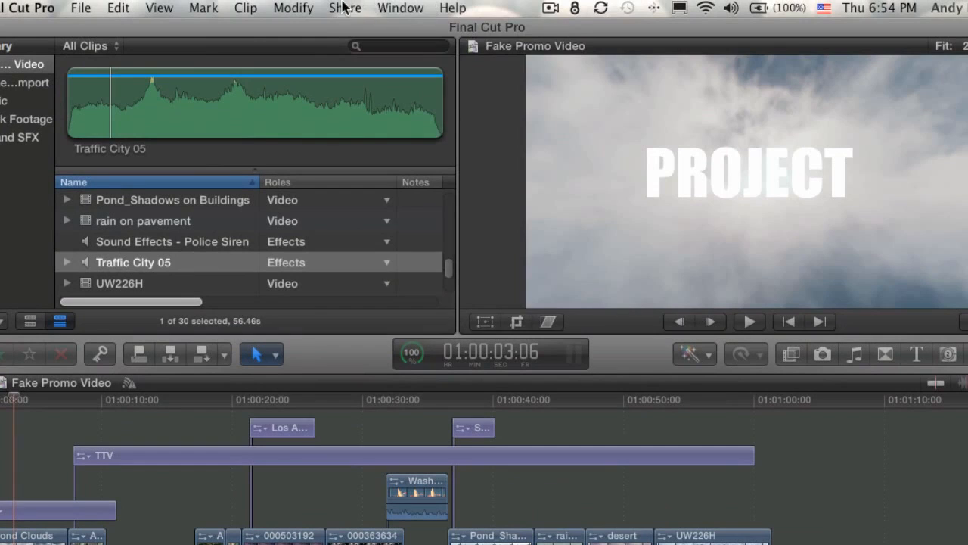
{"action": "left_click", "coordinate": [342, 7]}
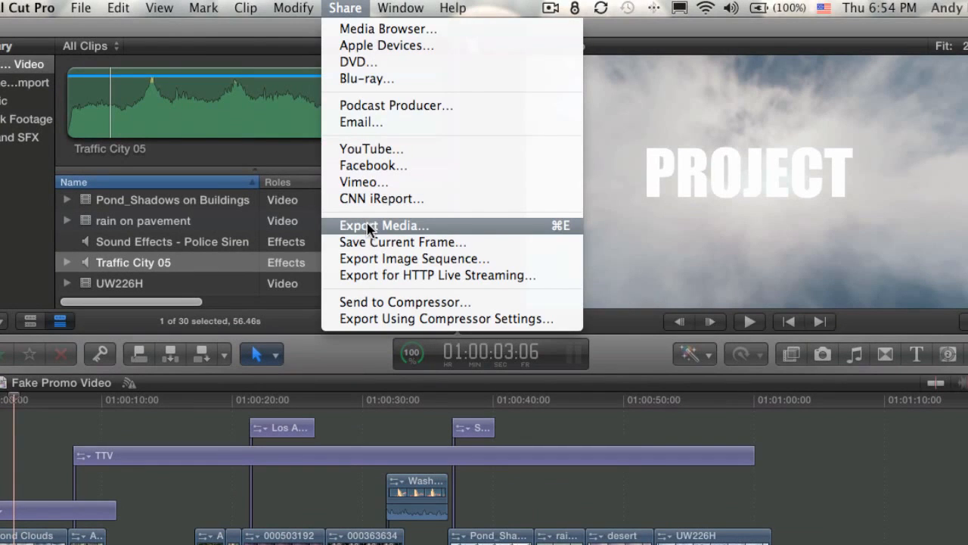
Choose Export File and set the export type to Roles As Multitrack QuickTime Movie
{"action": "left_click", "coordinate": [534, 234]}
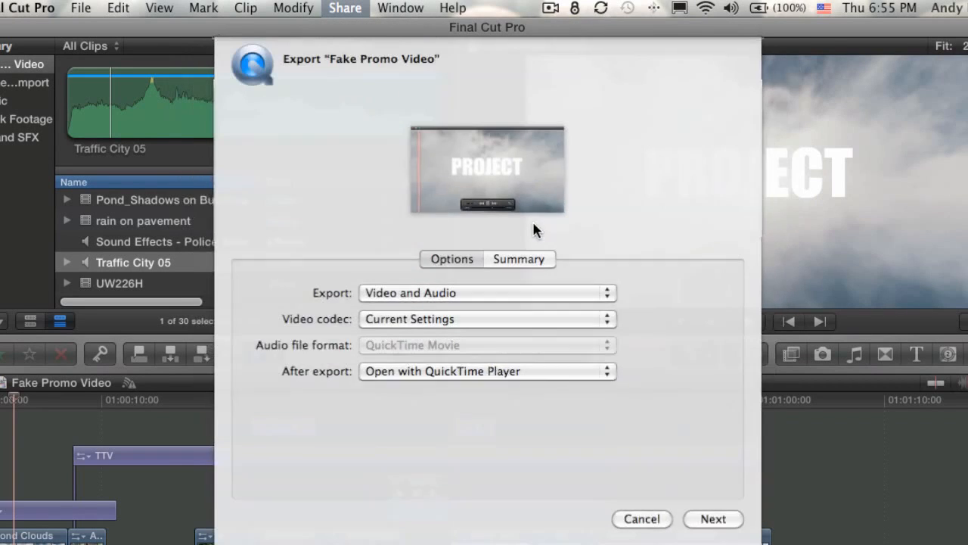
{"action": "left_click", "coordinate": [469, 301]}
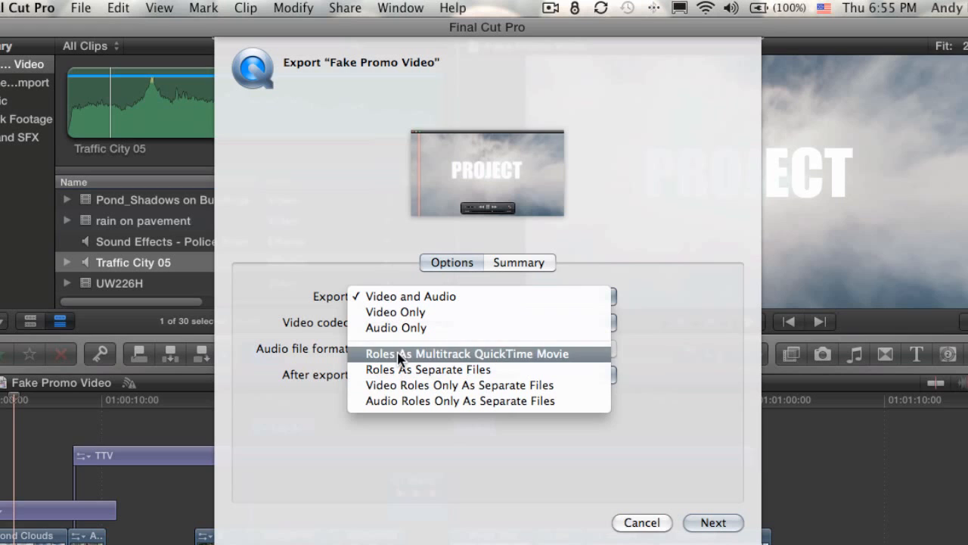
{"action": "left_click", "coordinate": [590, 354]}
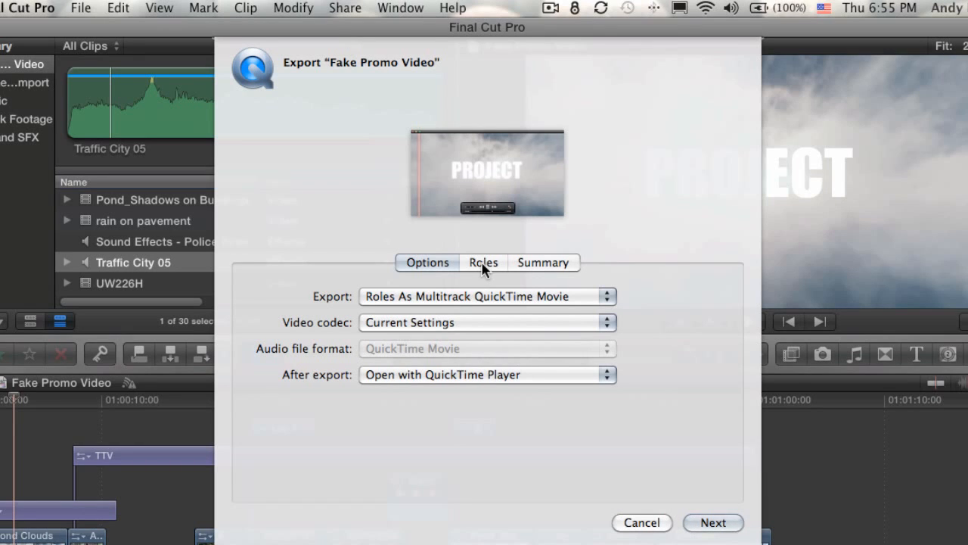
In the Roles export settings, drop Titles from the Video track and keep only Dialogue on its track
{"action": "left_click", "coordinate": [483, 265]}
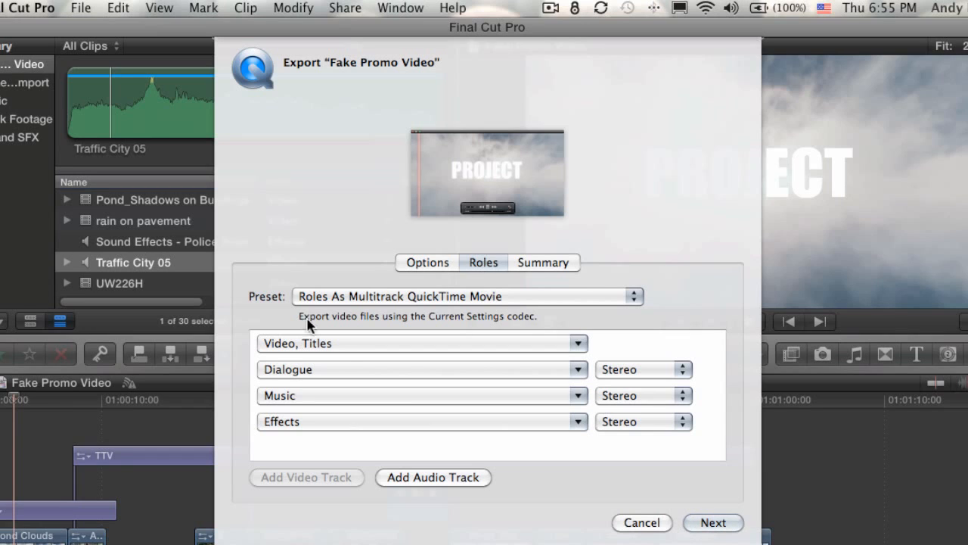
{"action": "left_click", "coordinate": [346, 342]}
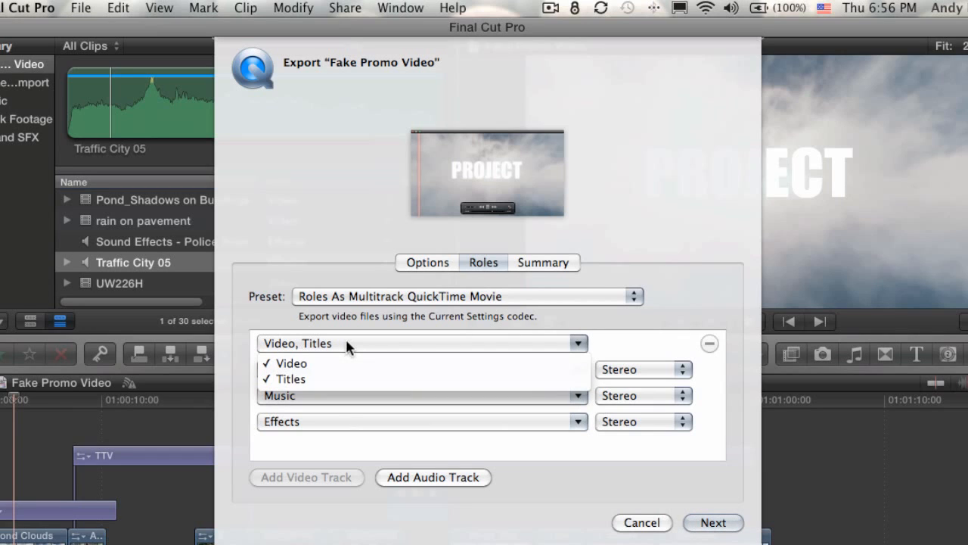
{"action": "left_click", "coordinate": [288, 382]}
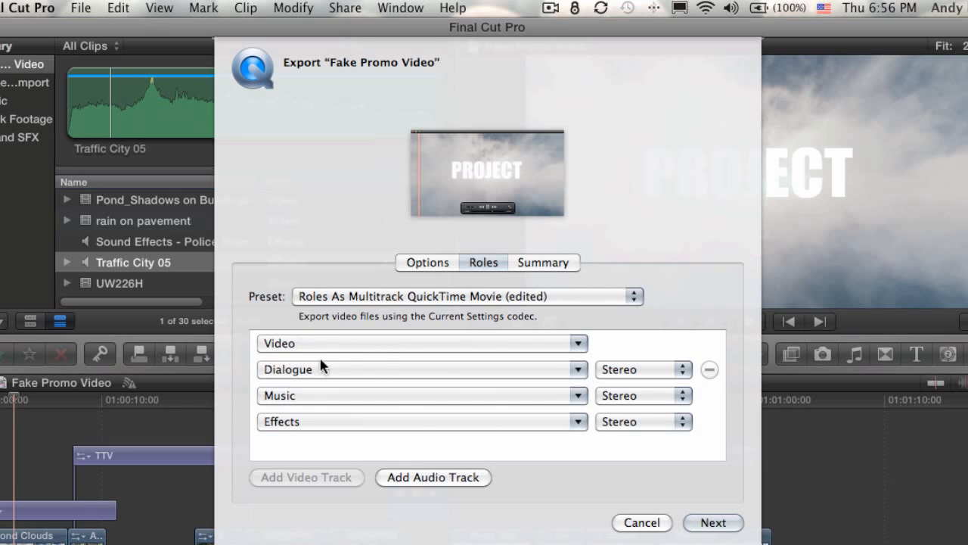
{"action": "left_click", "coordinate": [361, 373]}
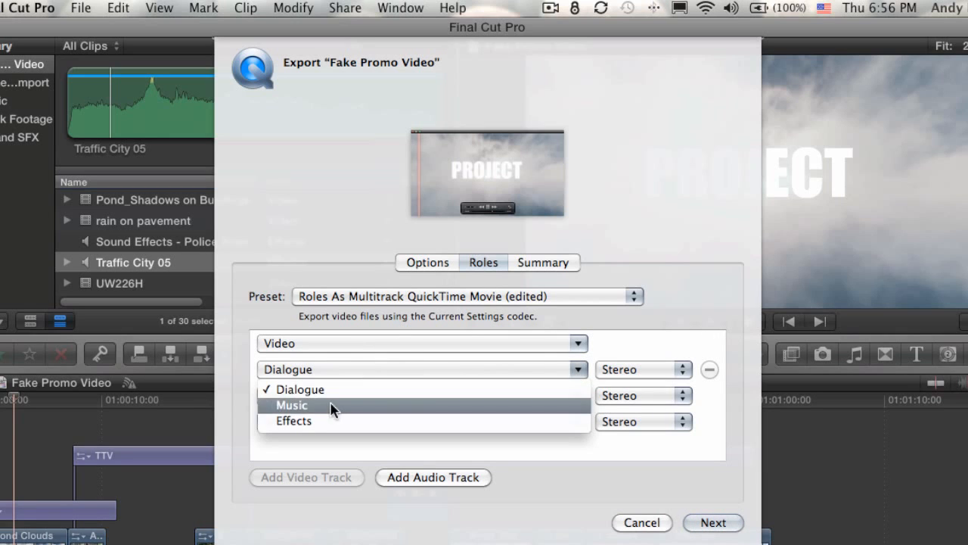
{"action": "left_click", "coordinate": [349, 368]}
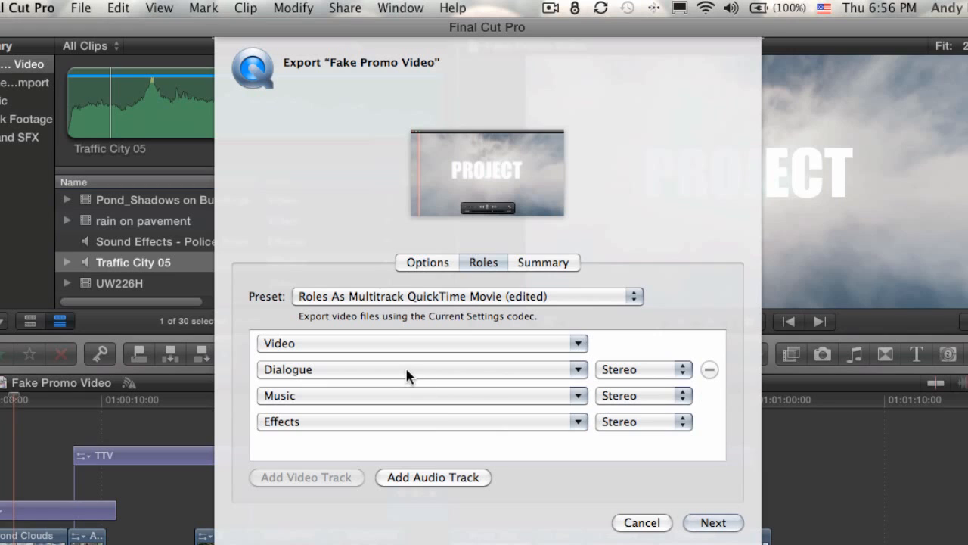
Make Dialogue mono, add Effects to the Music track, and remove the separate Effects track
{"action": "left_click", "coordinate": [658, 369]}
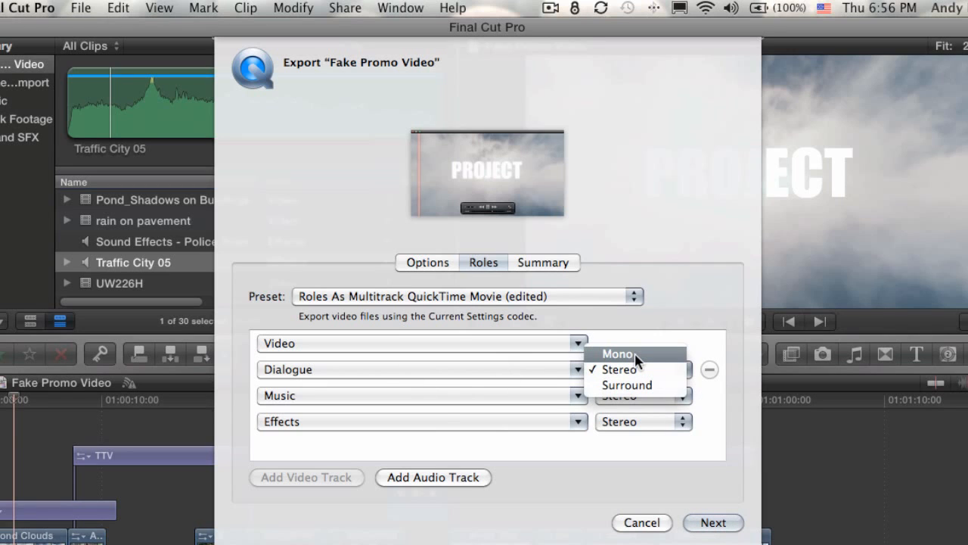
{"action": "left_click", "coordinate": [634, 354]}
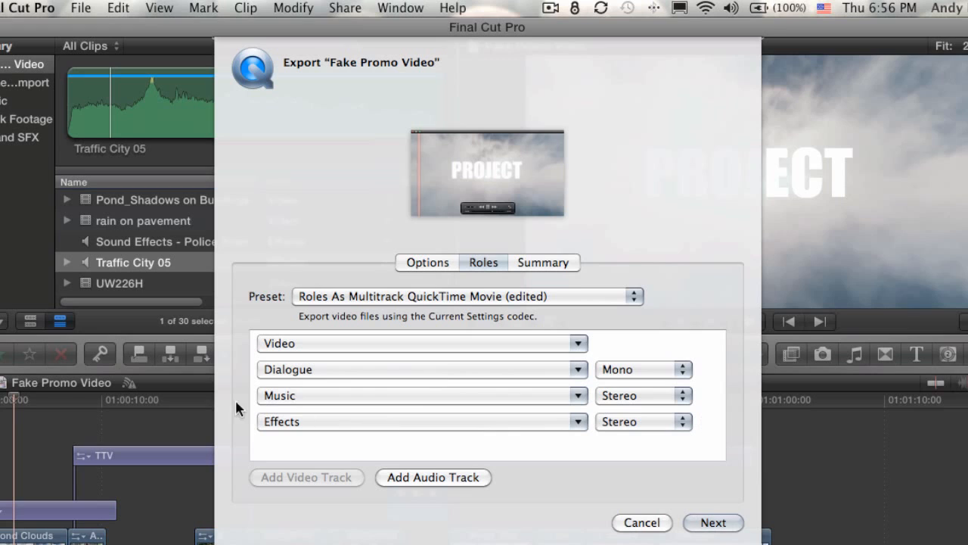
{"action": "left_click", "coordinate": [356, 402]}
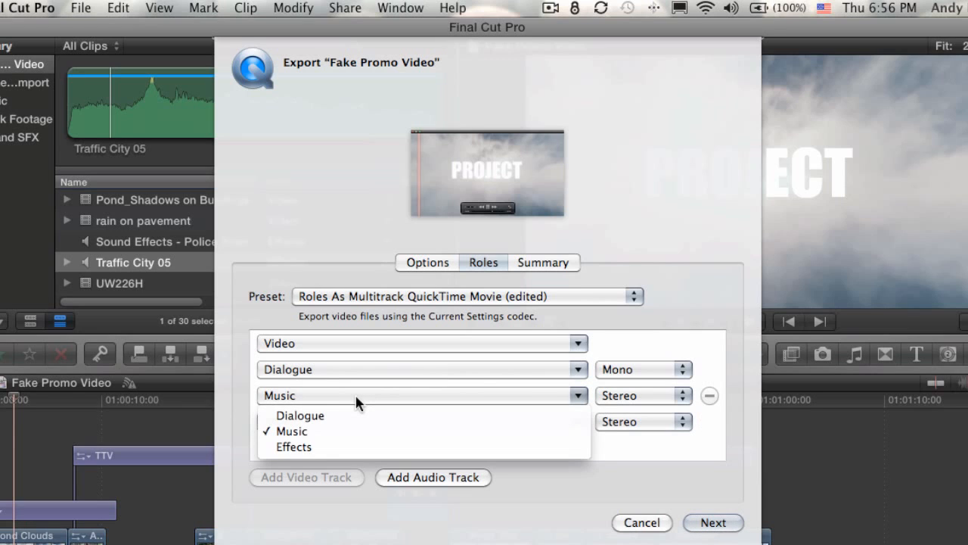
{"action": "left_click", "coordinate": [286, 447]}
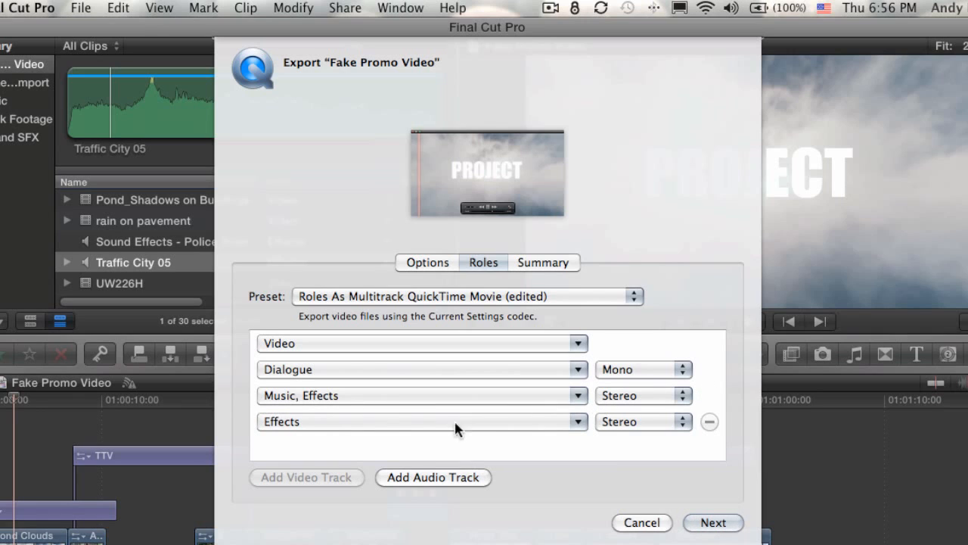
{"action": "left_click", "coordinate": [710, 421]}
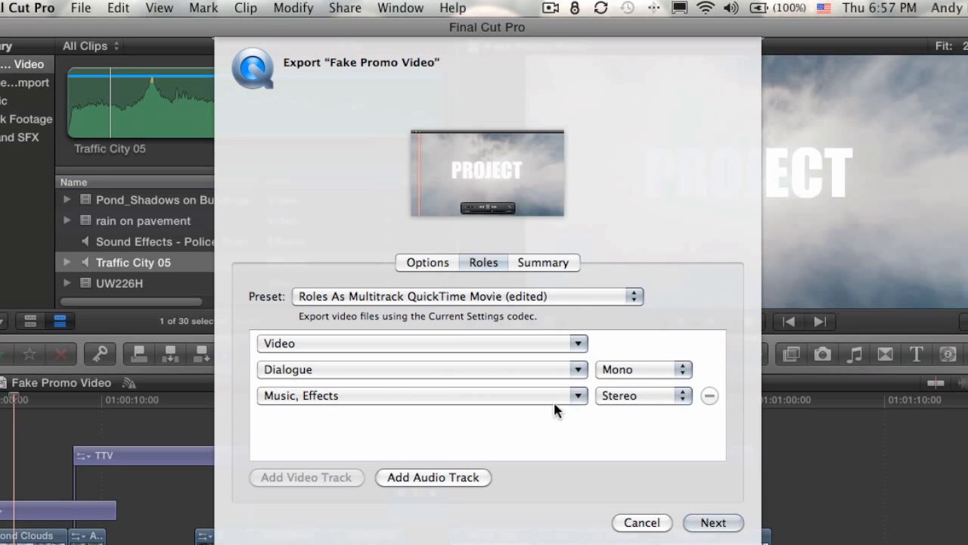
{"action": "left_click", "coordinate": [484, 301]}
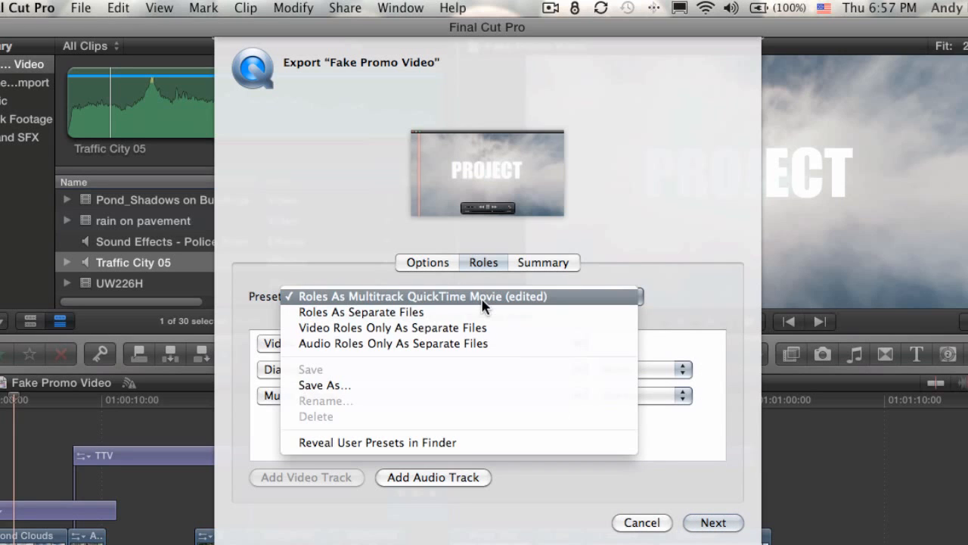
Save these roles as the preset 'Textless M&E' and export the promo movie with it
{"action": "left_click", "coordinate": [341, 385]}
{"action": "type", "text": "Te"}
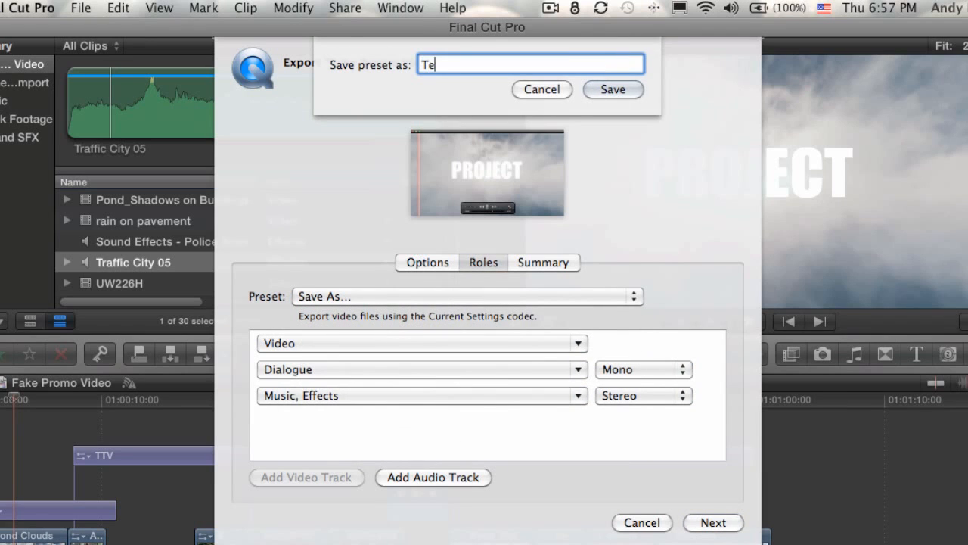
{"action": "type", "text": "xtless M&E"}
{"action": "key", "text": "Return"}
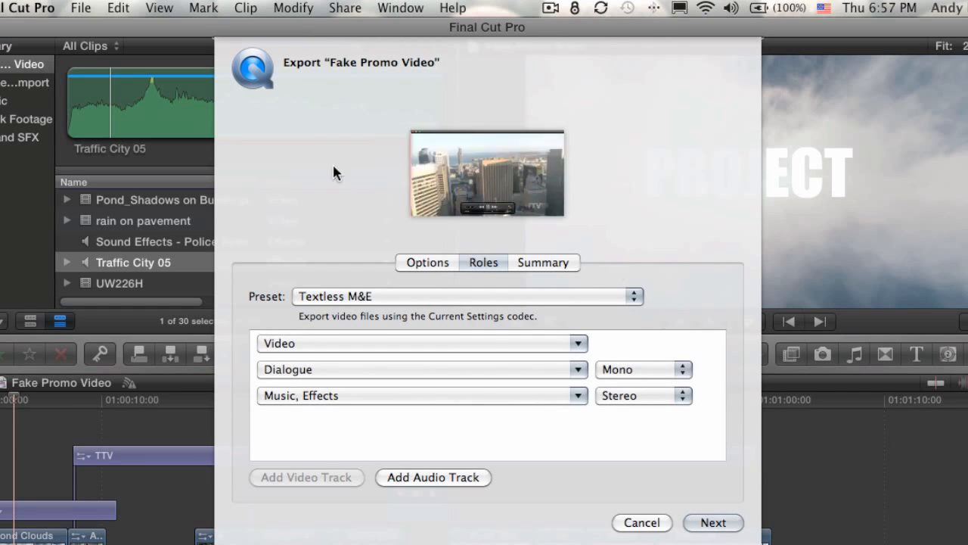
{"action": "left_click", "coordinate": [401, 297]}
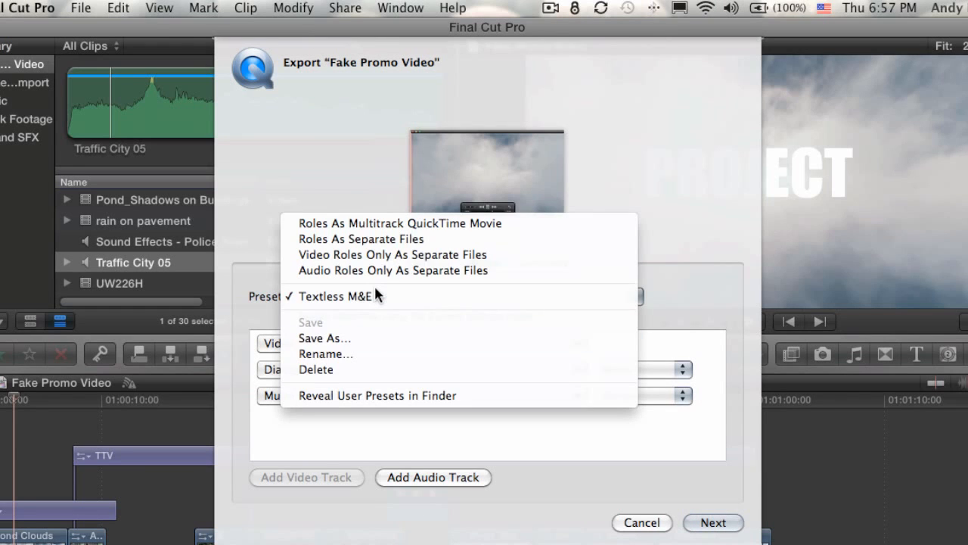
{"action": "left_click", "coordinate": [667, 292]}
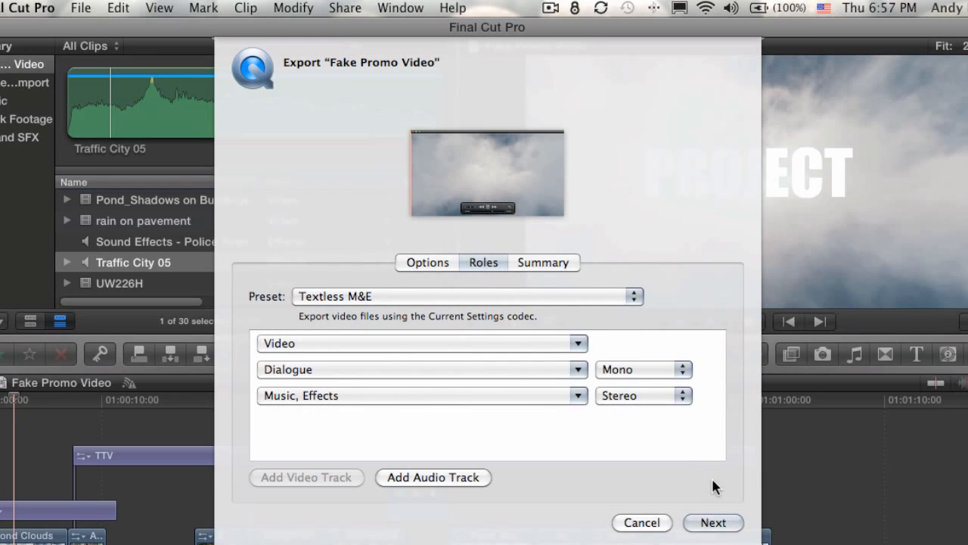
{"action": "left_click", "coordinate": [713, 522]}
{"action": "key", "text": "Return"}
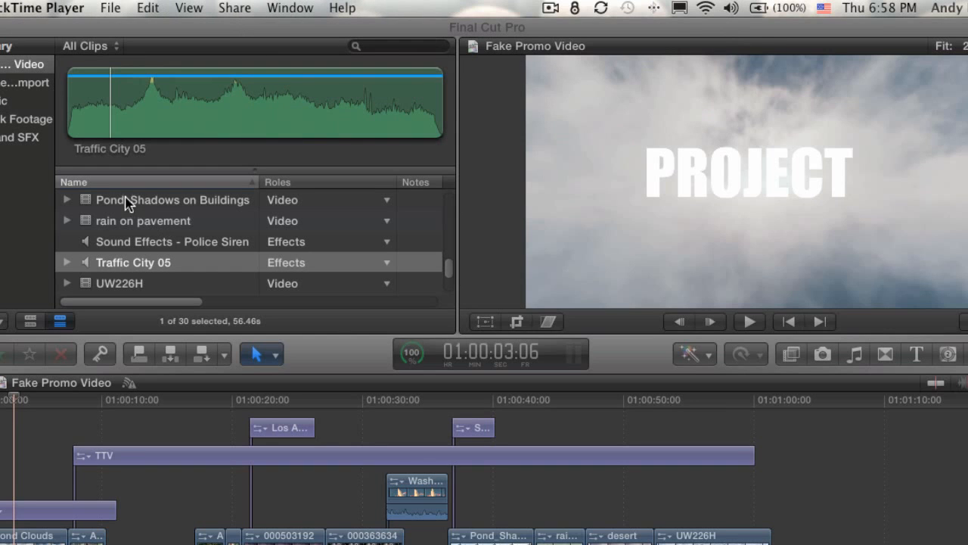
Back in Final Cut Pro, import the exported multitrack .mov into the Fake Promo Video event
{"action": "left_click", "coordinate": [31, 84]}
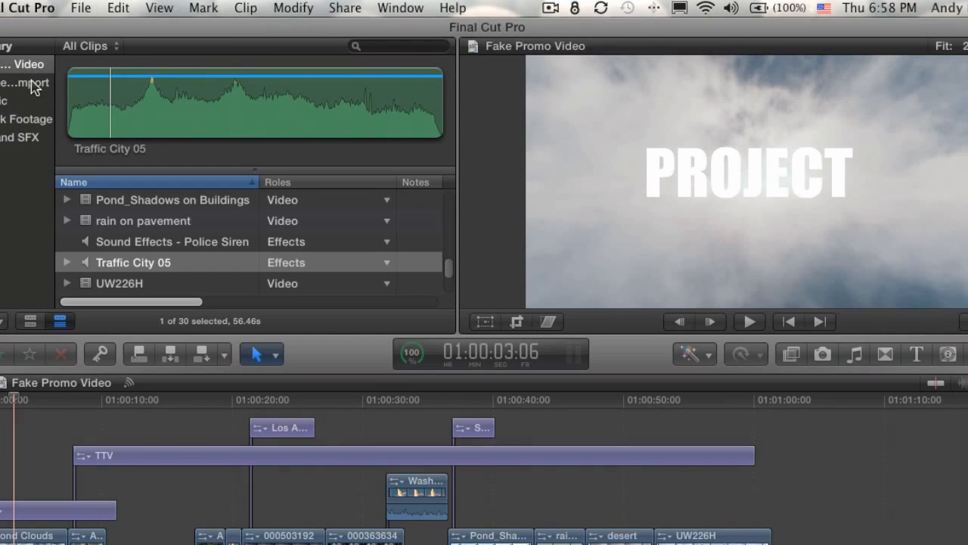
{"action": "left_click", "coordinate": [32, 85]}
{"action": "left_click", "coordinate": [139, 267]}
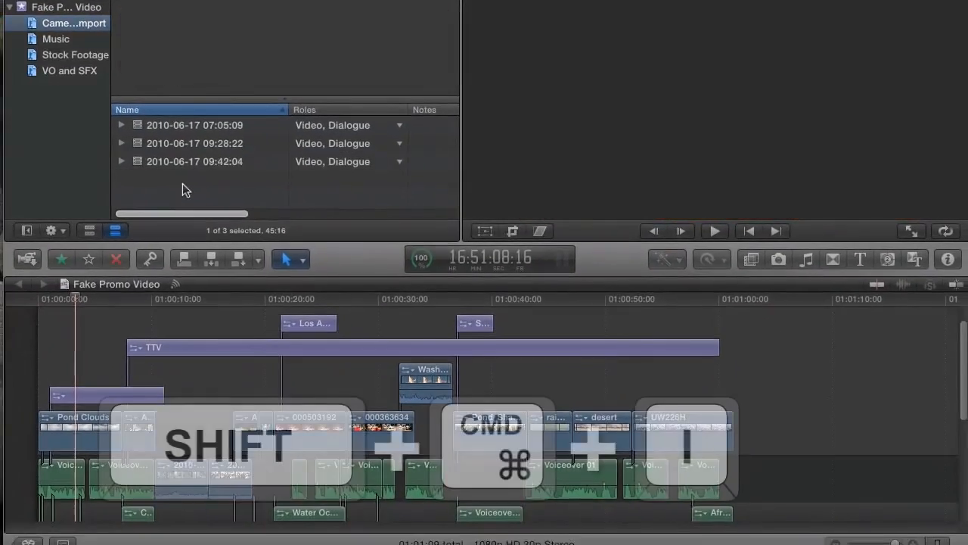
{"action": "key", "text": "shift+super+i"}
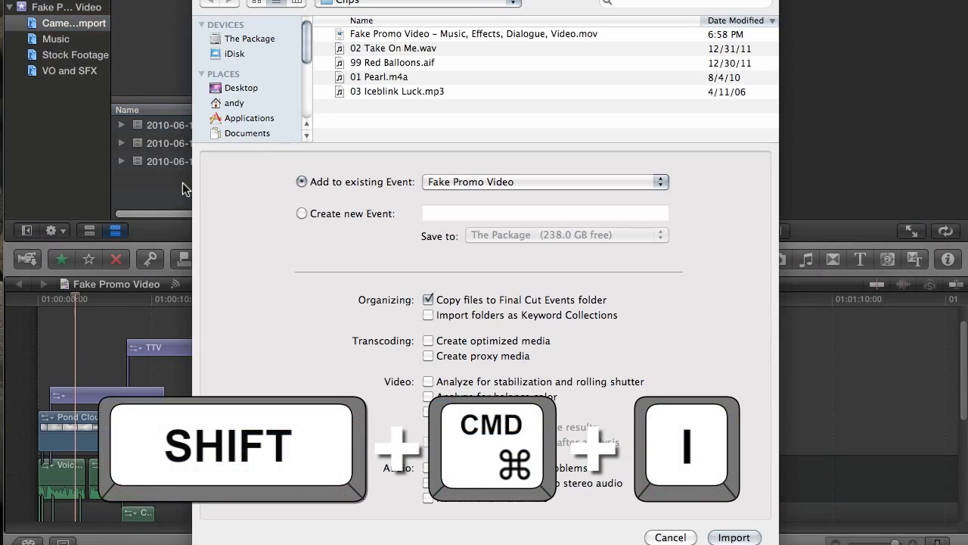
{"action": "left_click", "coordinate": [422, 35]}
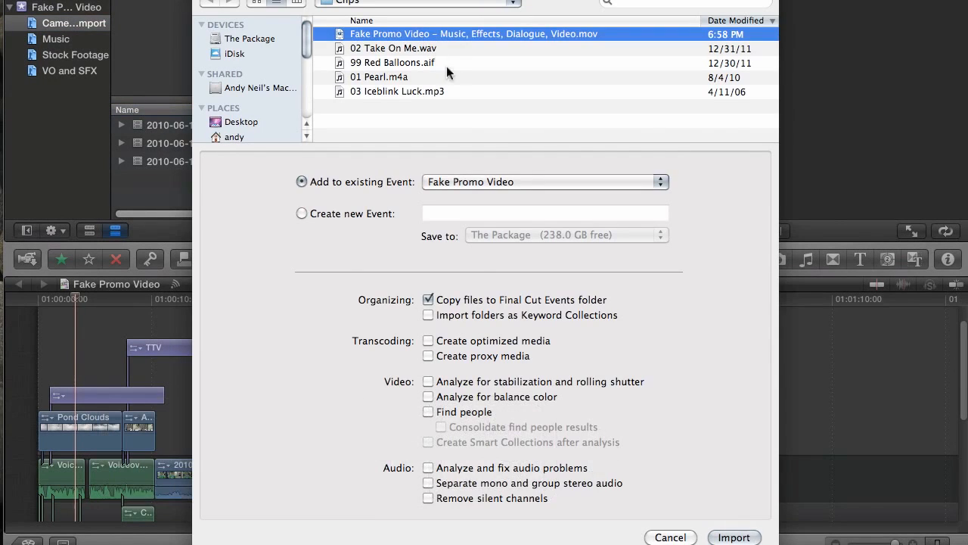
{"action": "left_click", "coordinate": [732, 537]}
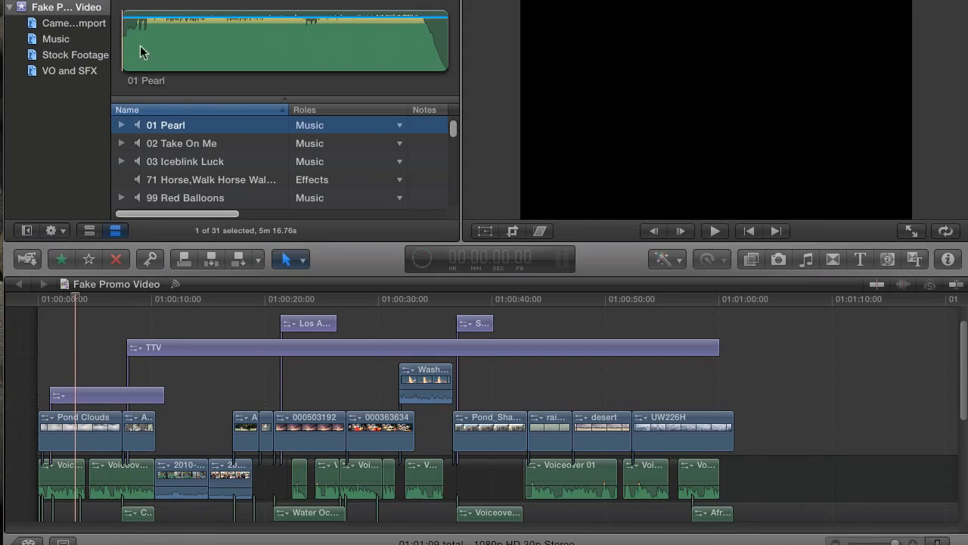
Select the imported promo clip, preview it, and inspect its Mono and Stereo audio channels in the Inspector
{"action": "left_click", "coordinate": [67, 24]}
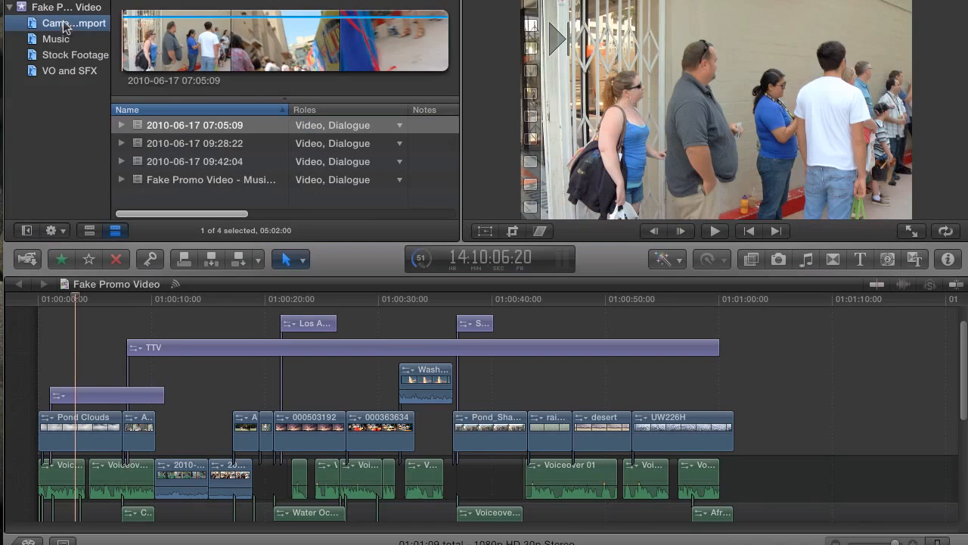
{"action": "left_click", "coordinate": [212, 179]}
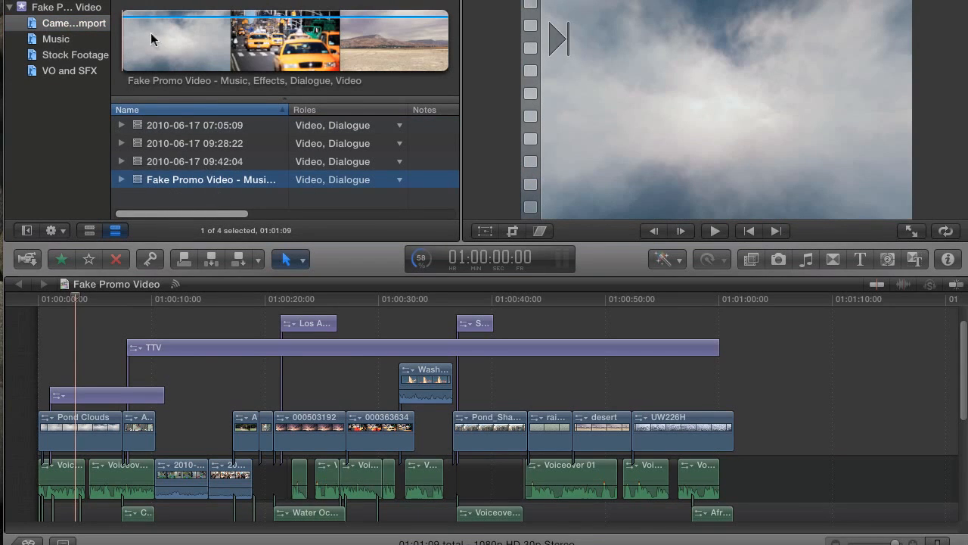
{"action": "key", "text": "s"}
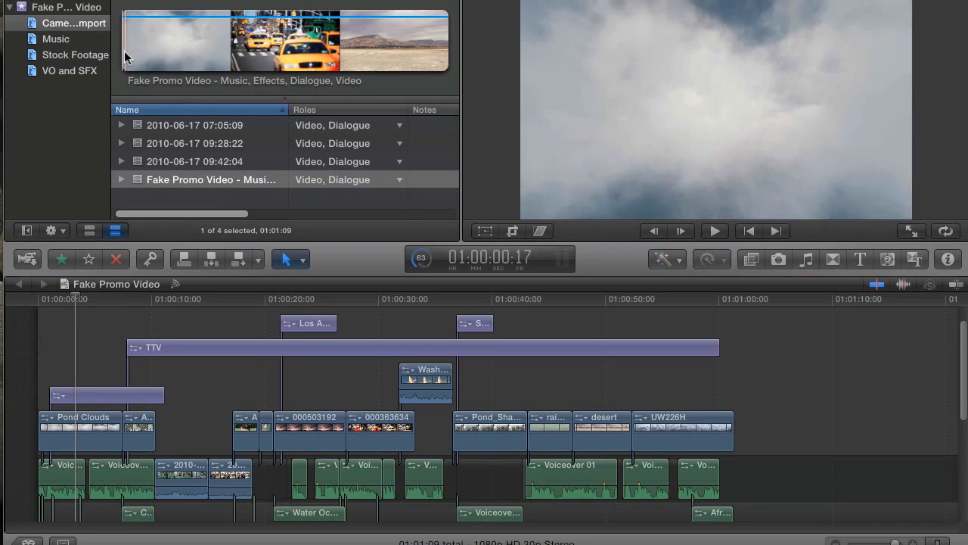
{"action": "key", "text": "s"}
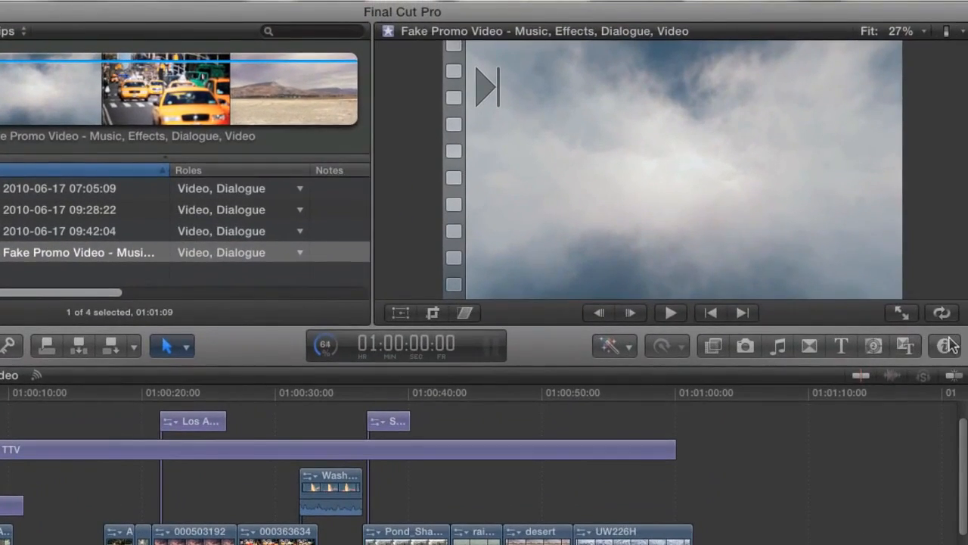
{"action": "left_click", "coordinate": [947, 346]}
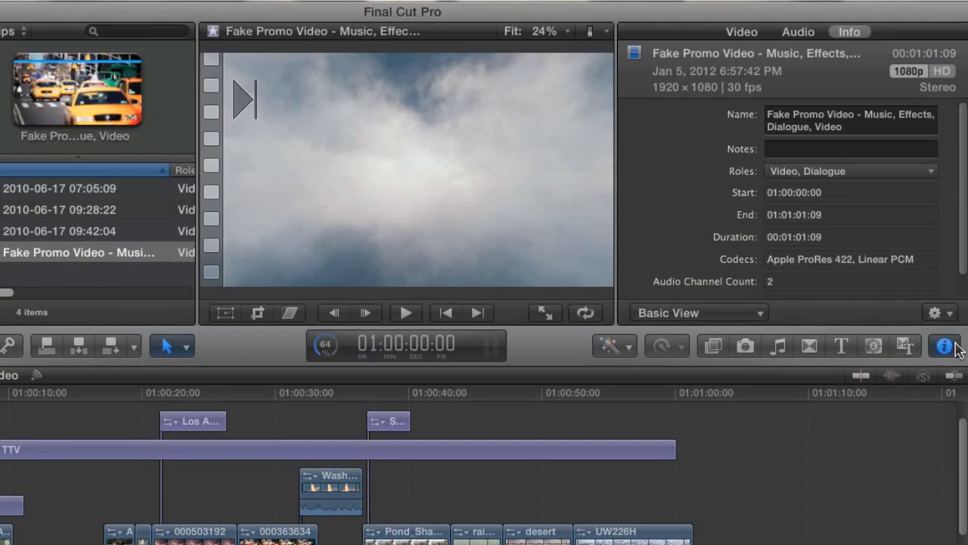
{"action": "left_click", "coordinate": [799, 35]}
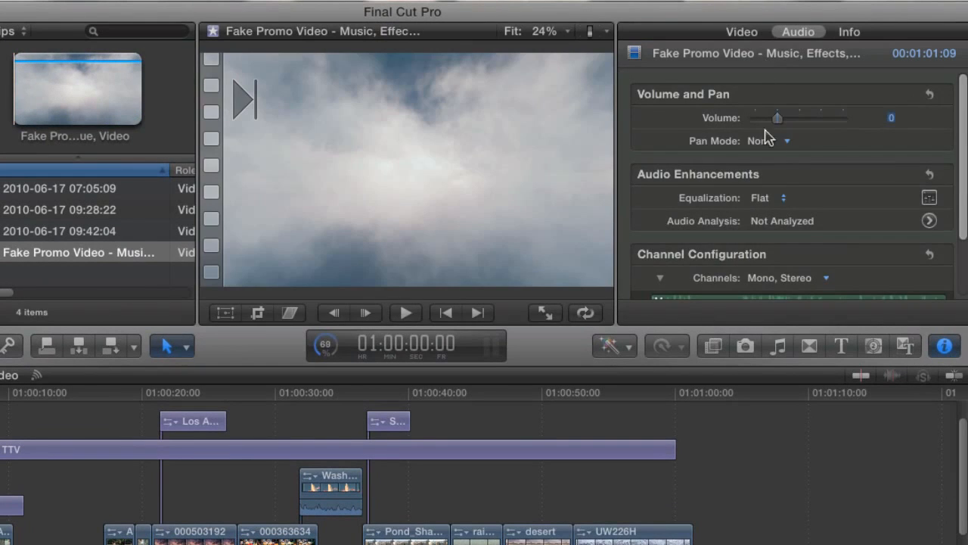
{"action": "scroll", "coordinate": [775, 151], "scroll_direction": "down", "scroll_amount": 4}
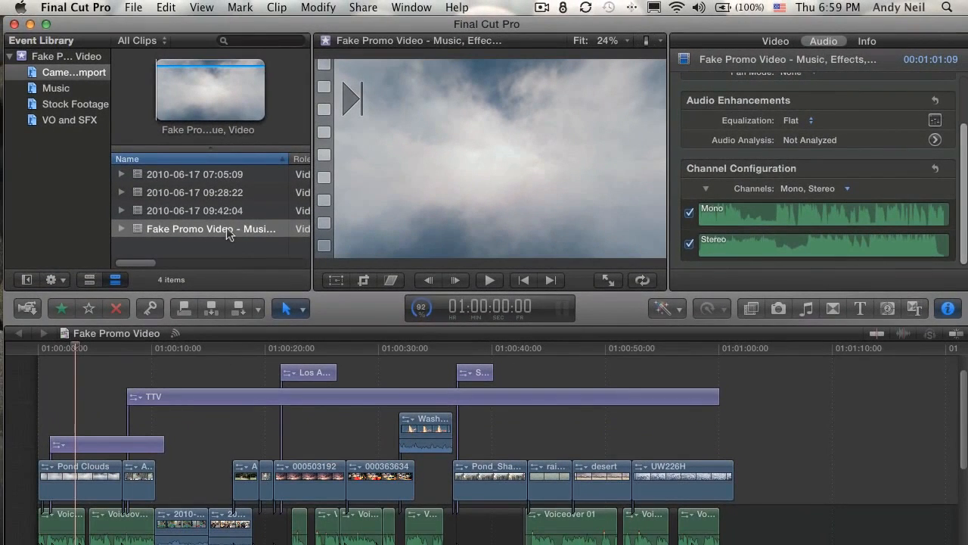
{"action": "left_click", "coordinate": [227, 243]}
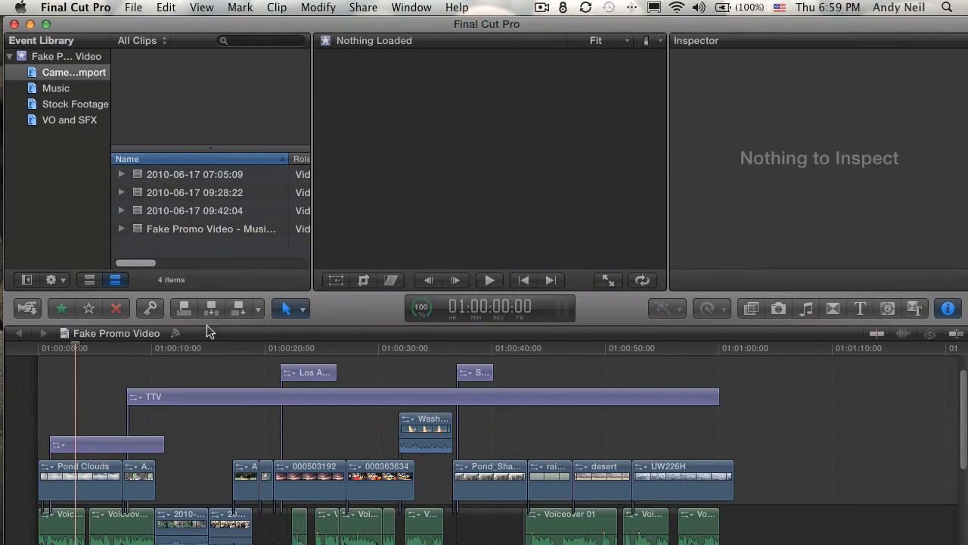
{"action": "left_click", "coordinate": [69, 350]}
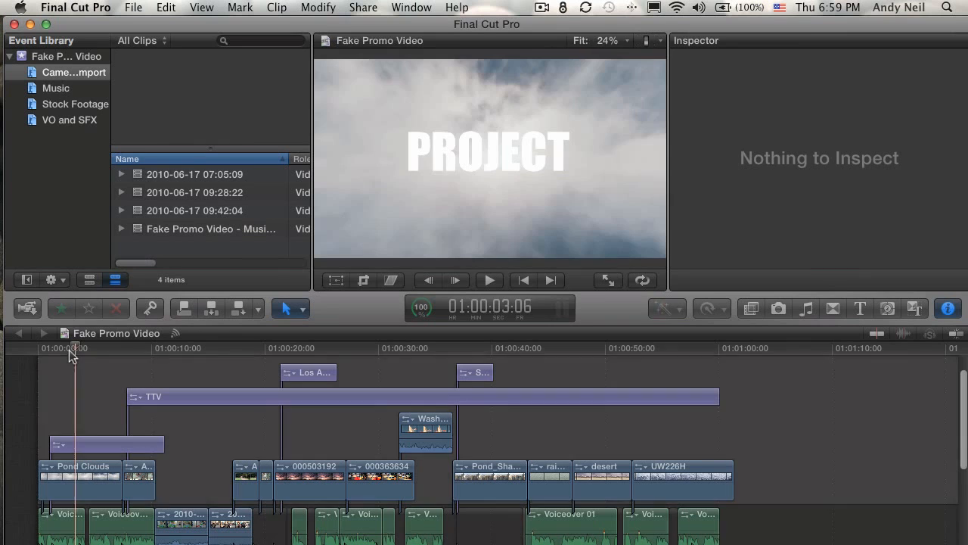
{"action": "left_click", "coordinate": [373, 7]}
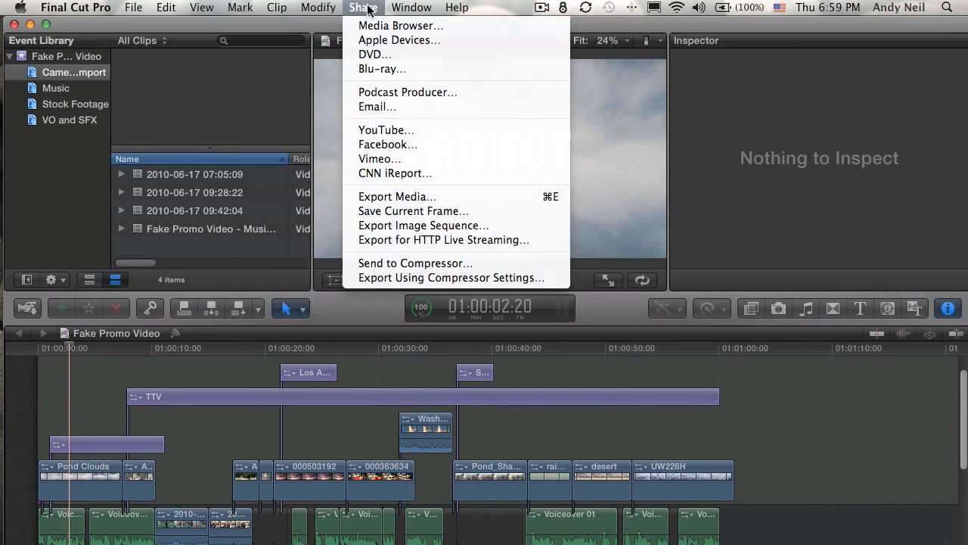
{"action": "left_click", "coordinate": [406, 196]}
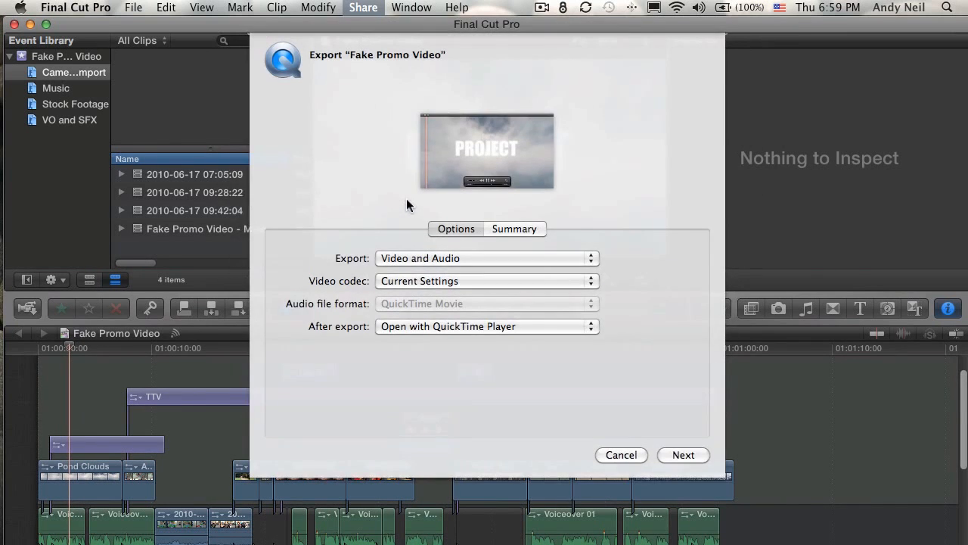
{"action": "left_click", "coordinate": [457, 258]}
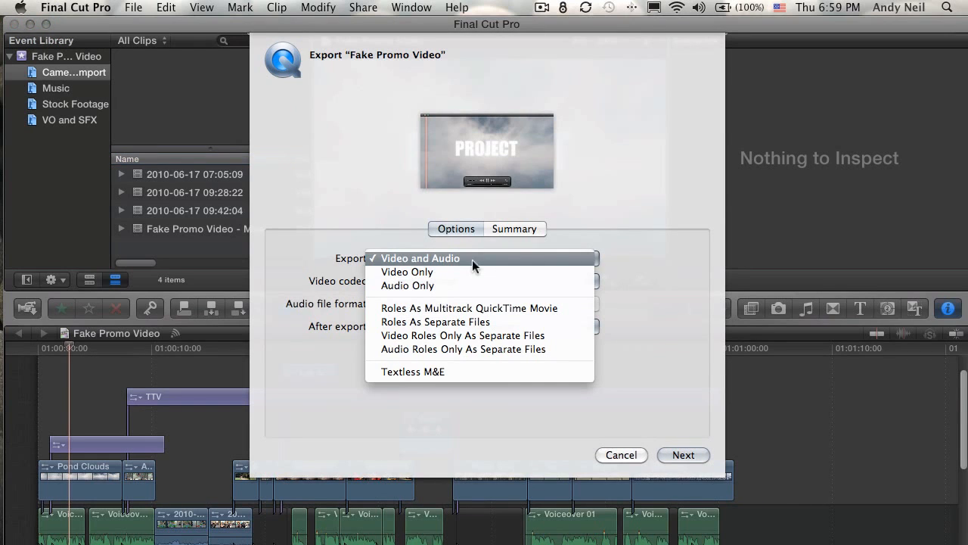
{"action": "left_click", "coordinate": [507, 326]}
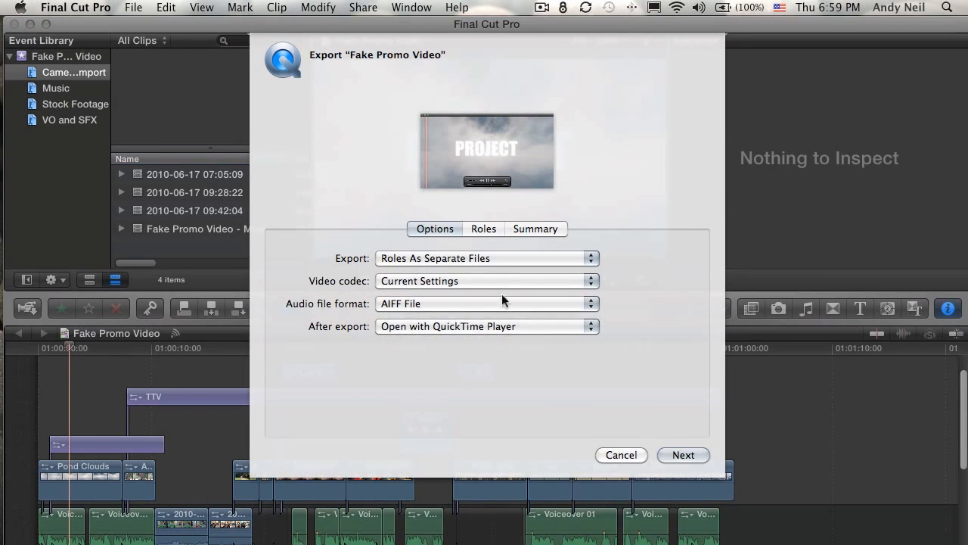
{"action": "left_click", "coordinate": [486, 230]}
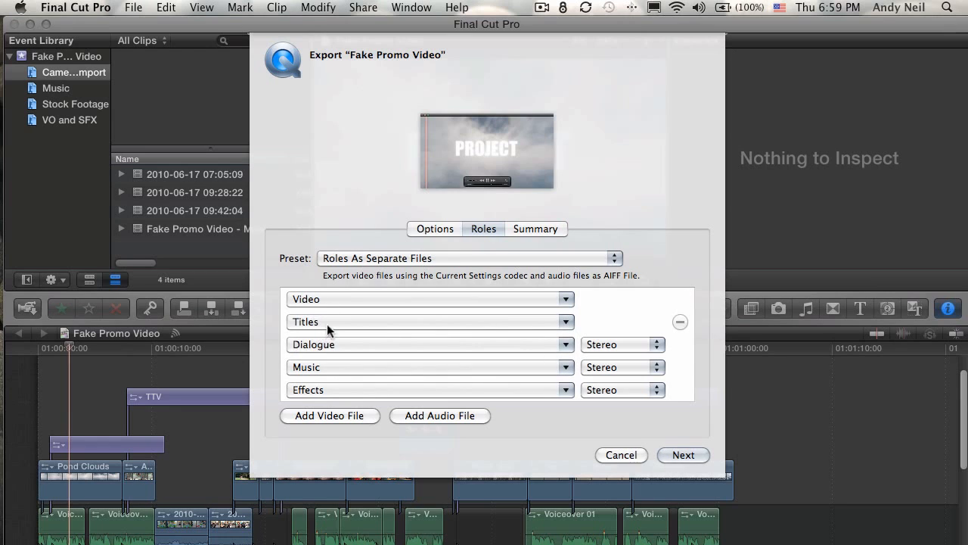
{"action": "left_click", "coordinate": [326, 300]}
{"action": "left_click", "coordinate": [327, 300]}
{"action": "mouse_move", "coordinate": [374, 326]}
{"action": "left_click", "coordinate": [620, 453]}
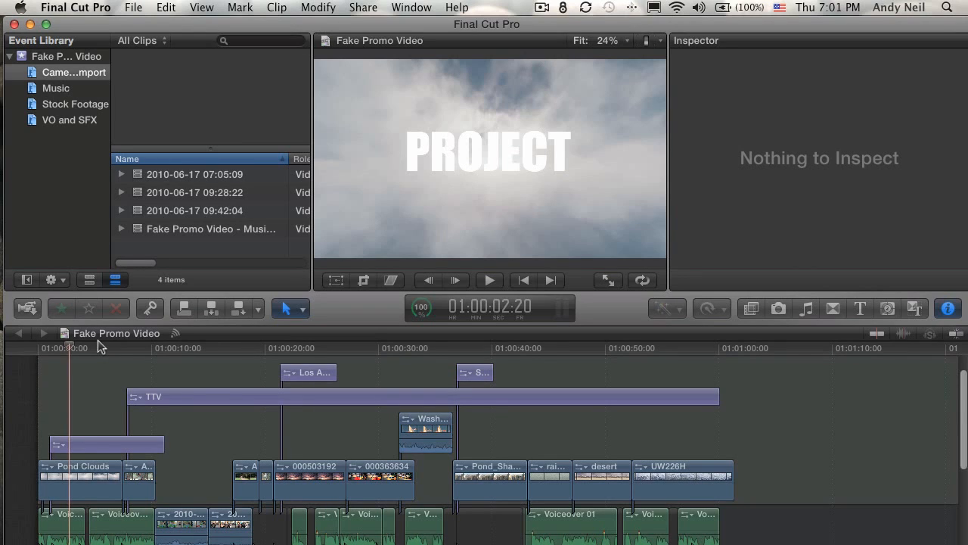
Select the TTV title clip around the 14-second mark and open the Modify menu
{"action": "left_click", "coordinate": [209, 349]}
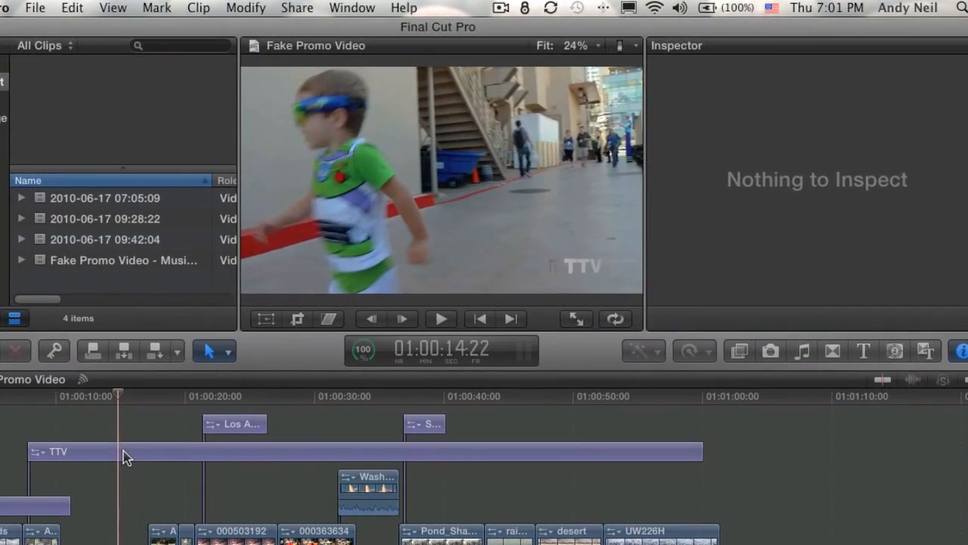
{"action": "left_click", "coordinate": [125, 457]}
{"action": "left_click_drag", "start_coordinate": [119, 399], "coordinate": [110, 421]}
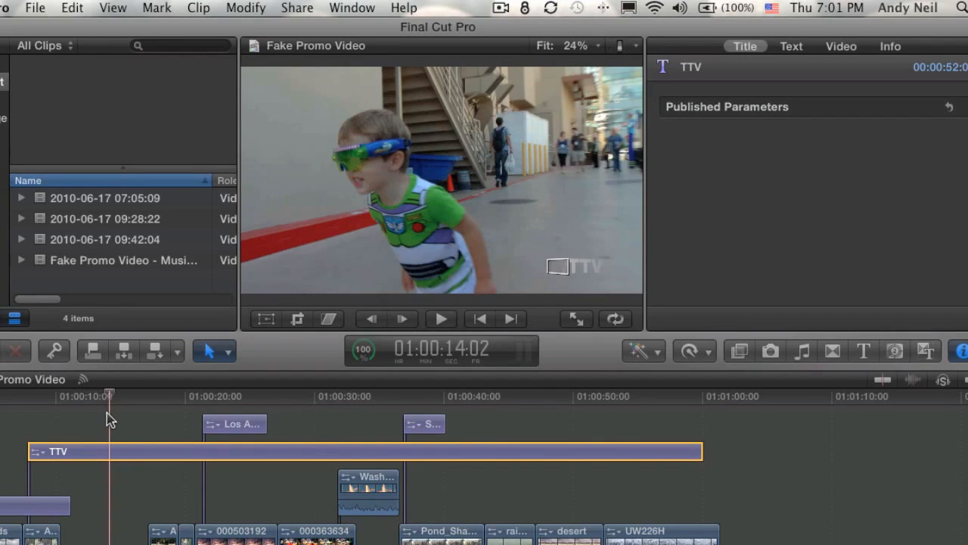
{"action": "left_click", "coordinate": [243, 8]}
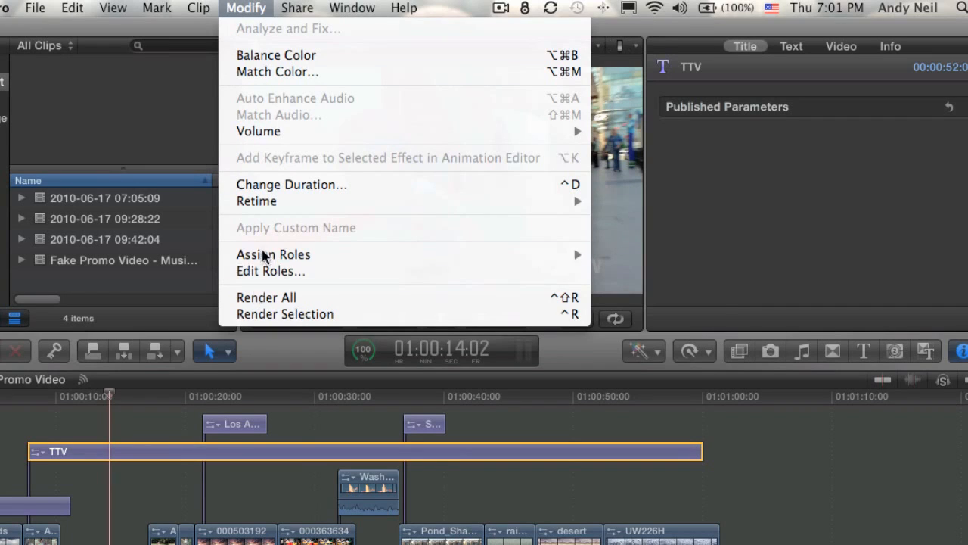
In the Role Editor, add a new video role named Graphics and confirm with OK
{"action": "left_click", "coordinate": [264, 272]}
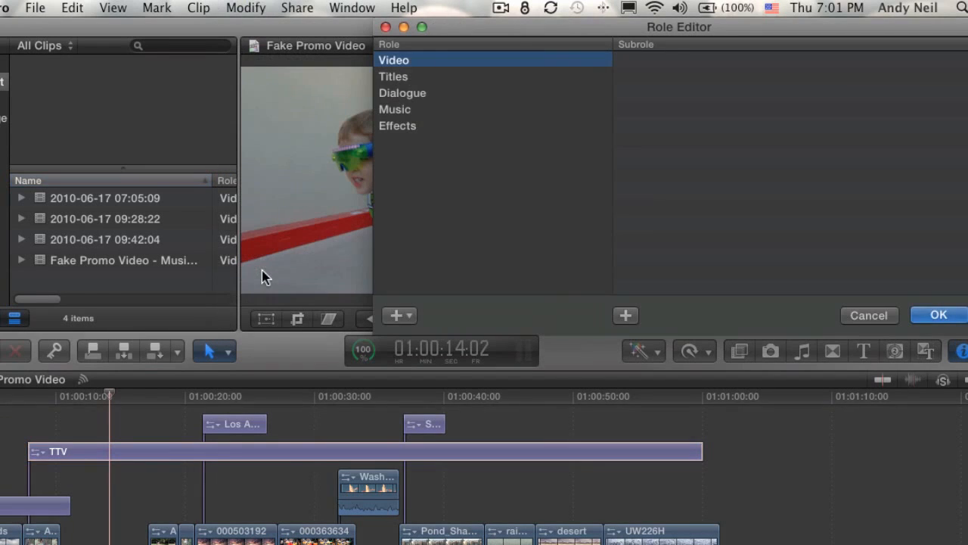
{"action": "left_click_drag", "start_coordinate": [567, 30], "coordinate": [222, 196]}
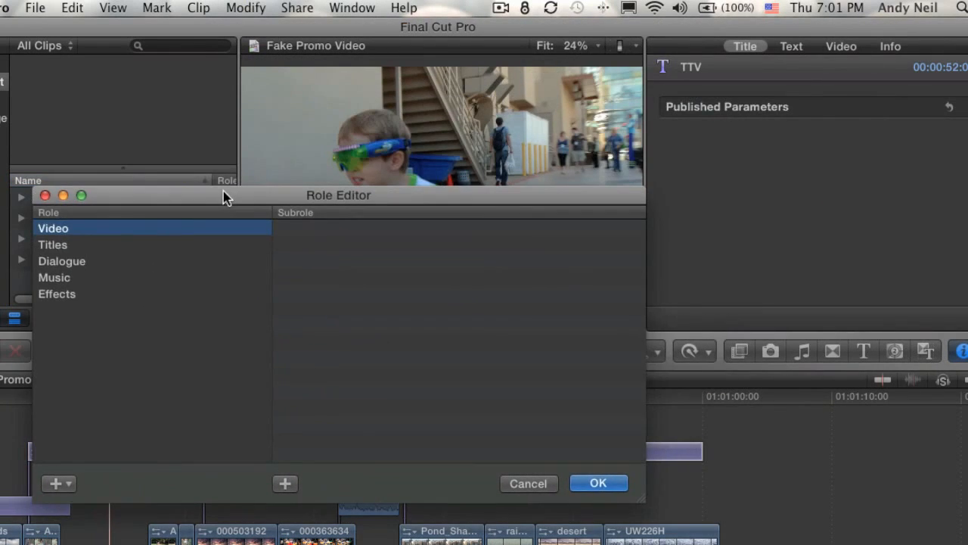
{"action": "left_click", "coordinate": [131, 244]}
{"action": "left_click", "coordinate": [61, 301]}
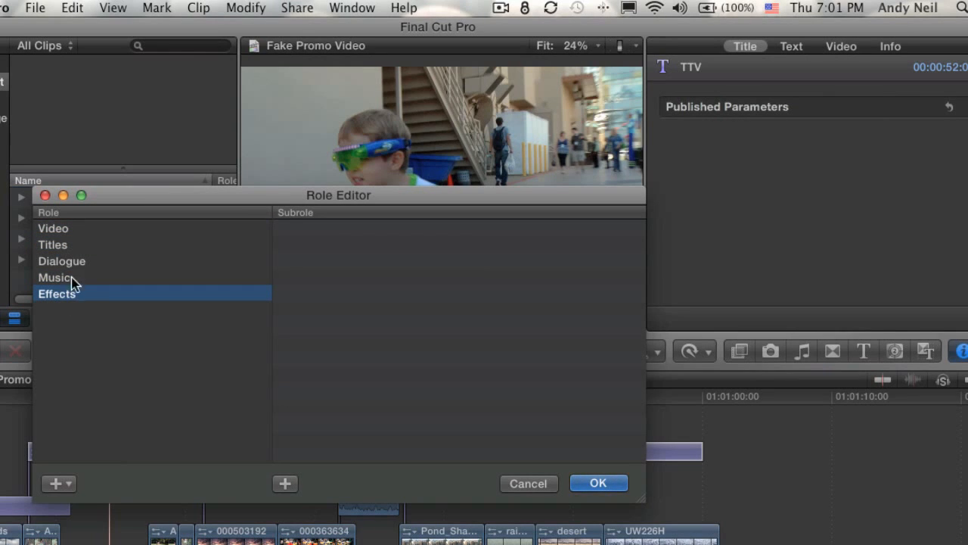
{"action": "left_click", "coordinate": [61, 484]}
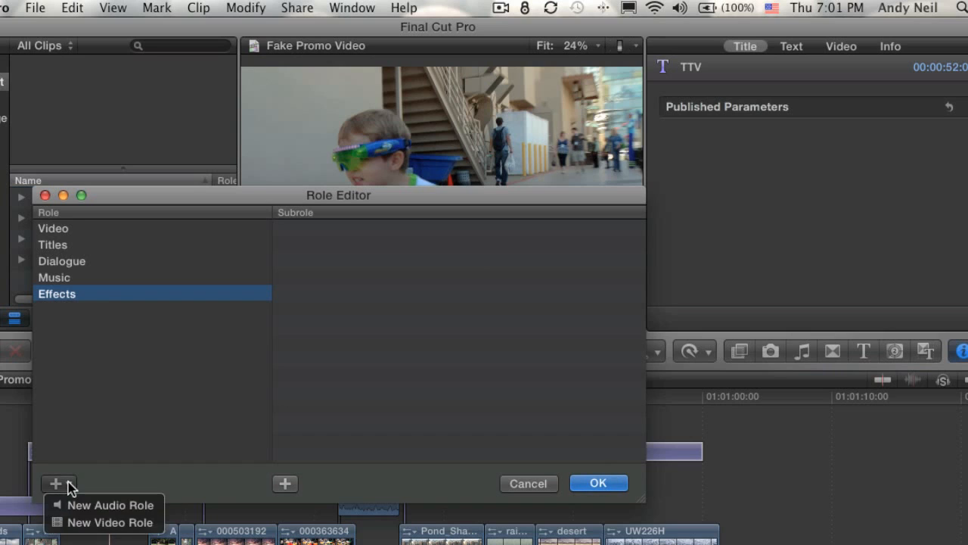
{"action": "left_click", "coordinate": [79, 522]}
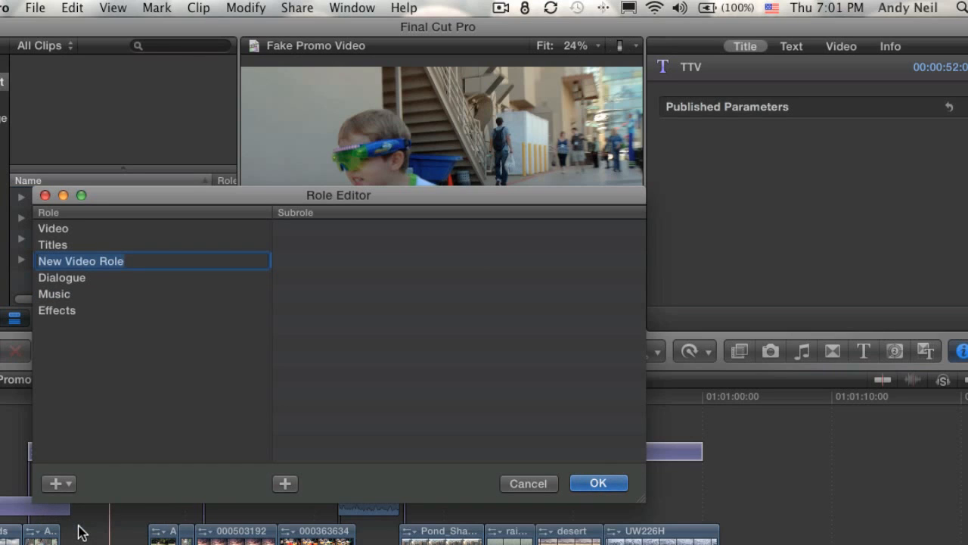
{"action": "type", "text": "Graphic"}
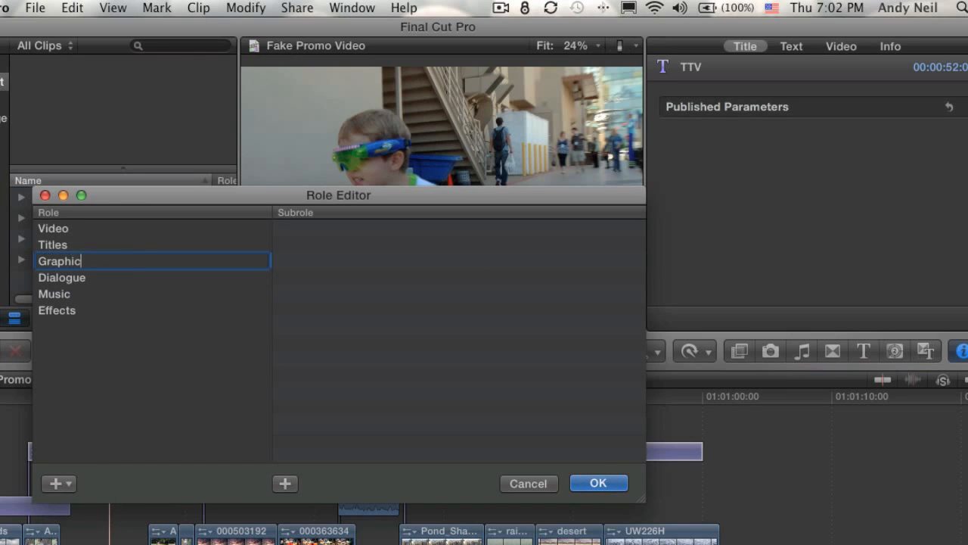
{"action": "type", "text": "s"}
{"action": "key", "text": "Return"}
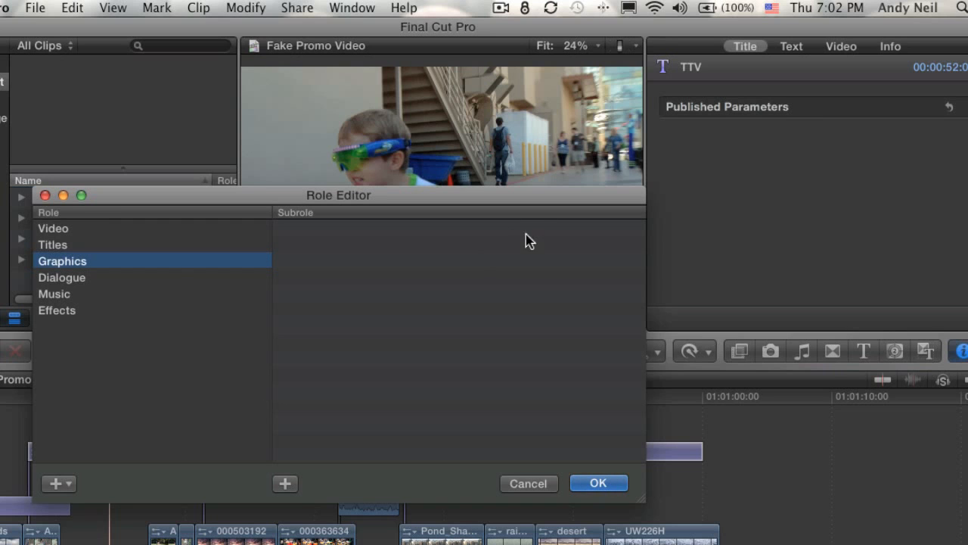
{"action": "left_click", "coordinate": [597, 487]}
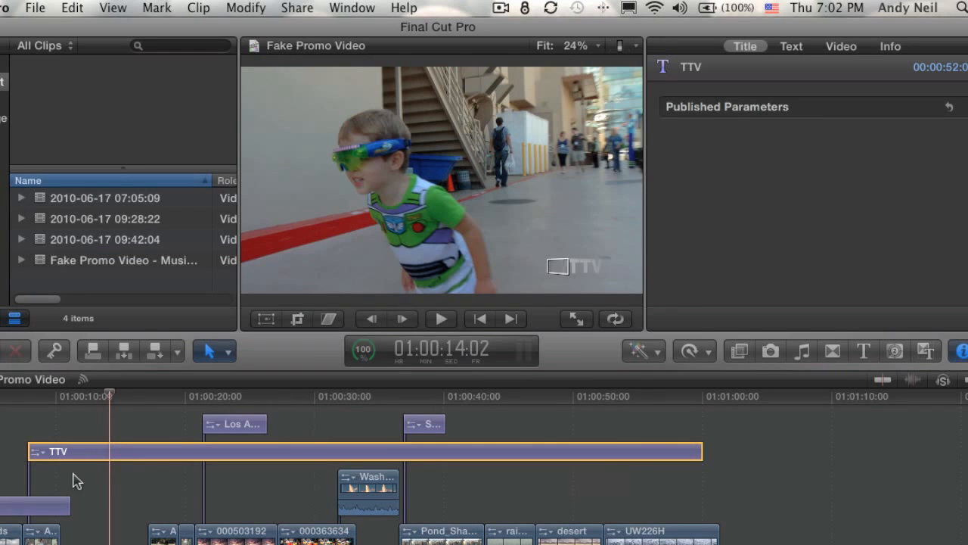
Assign the TTV title clip to the Graphics role in the Info inspector
{"action": "left_click", "coordinate": [106, 454]}
{"action": "left_click_drag", "start_coordinate": [105, 396], "coordinate": [102, 396]}
{"action": "left_click", "coordinate": [893, 46]}
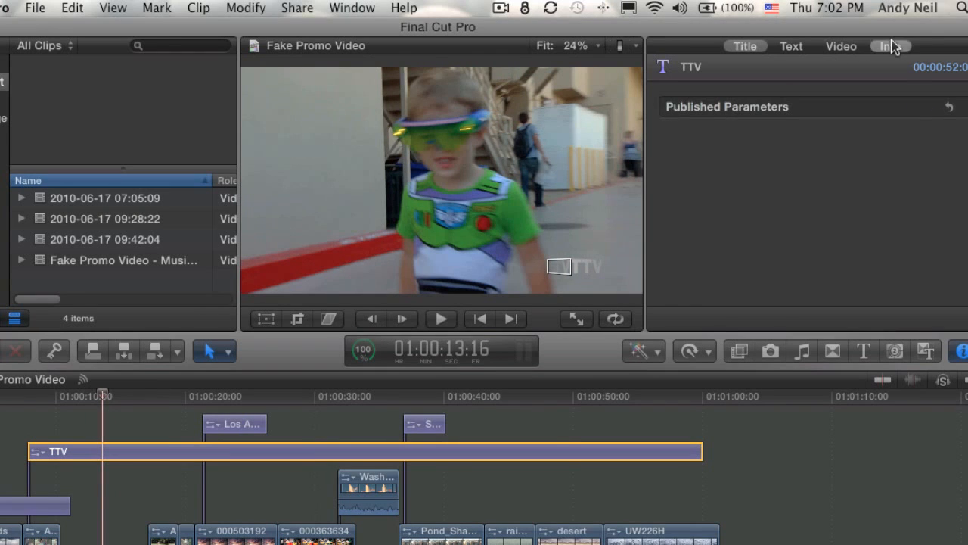
{"action": "left_click", "coordinate": [849, 147]}
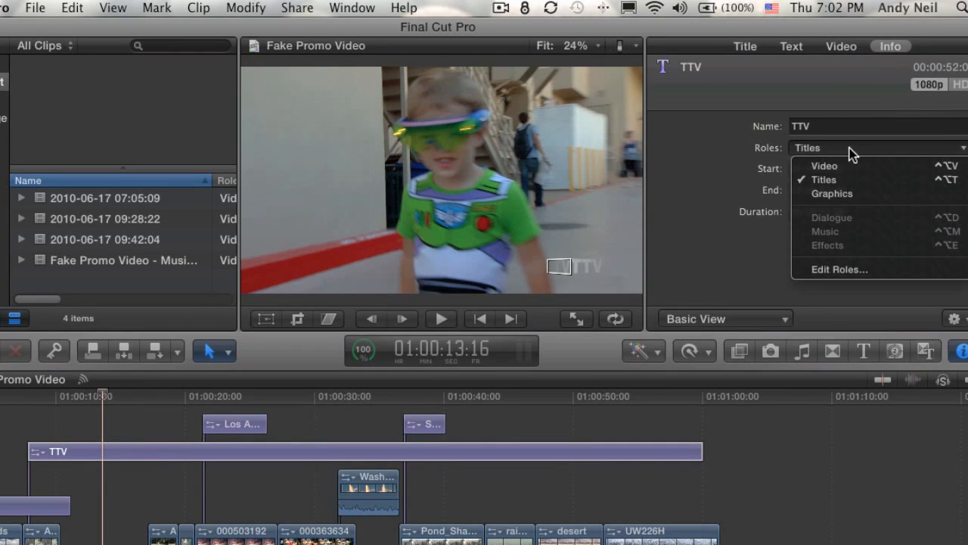
{"action": "left_click", "coordinate": [858, 197]}
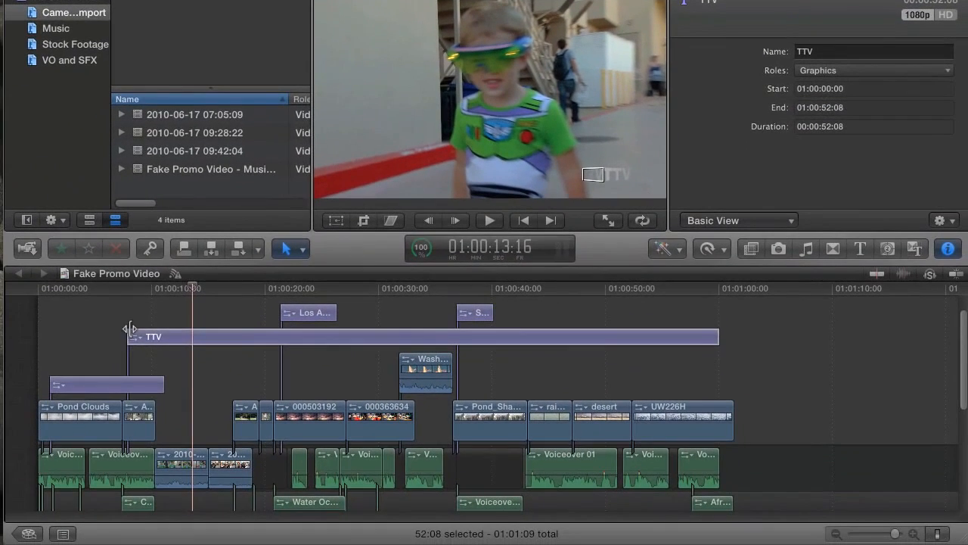
{"action": "left_click", "coordinate": [186, 319]}
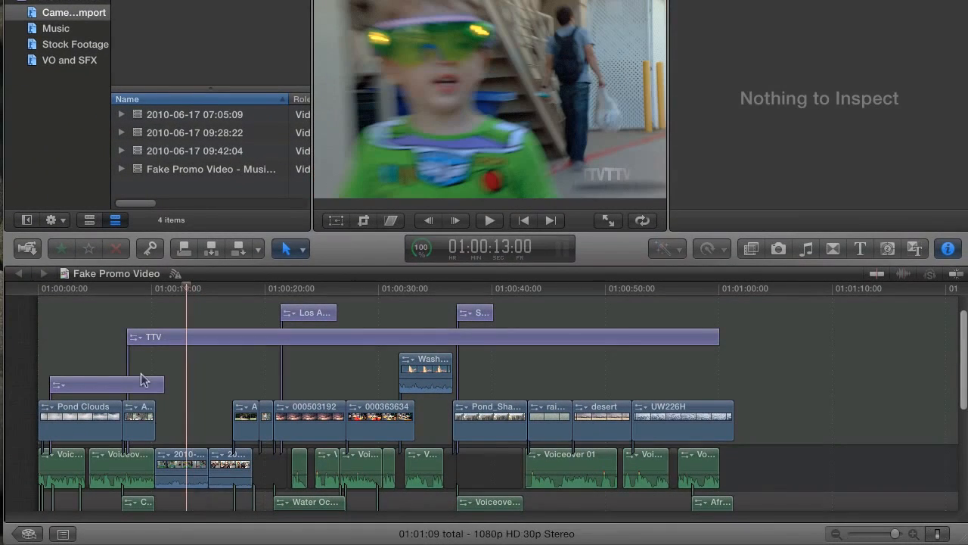
Show the six roles in the timeline index and toggle the Graphics role off and back on
{"action": "left_click", "coordinate": [64, 533]}
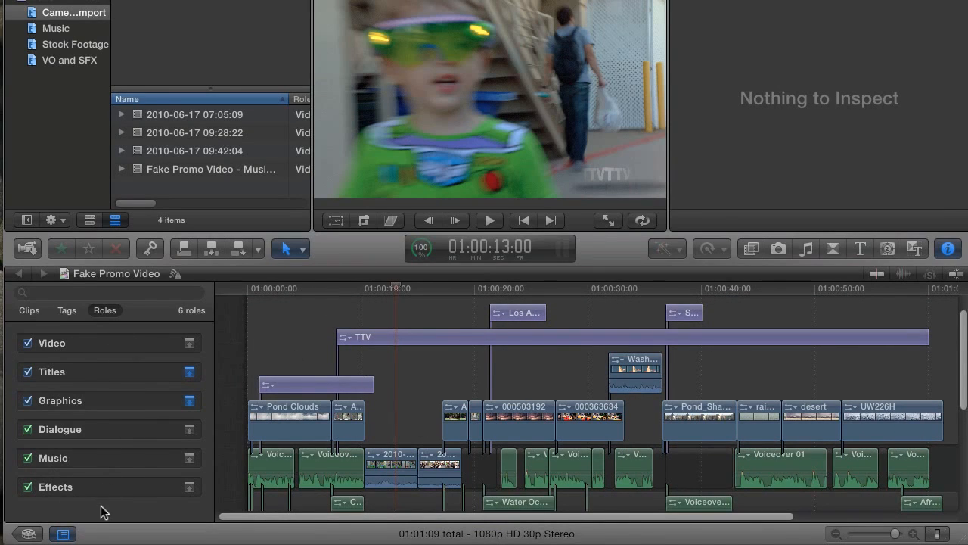
{"action": "left_click", "coordinate": [141, 403]}
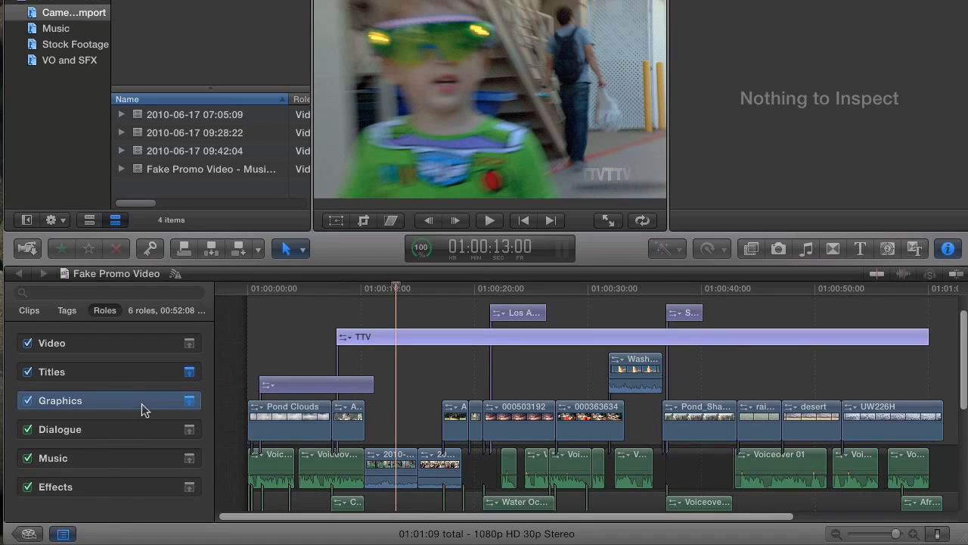
{"action": "left_click", "coordinate": [189, 400]}
{"action": "left_click", "coordinate": [189, 402]}
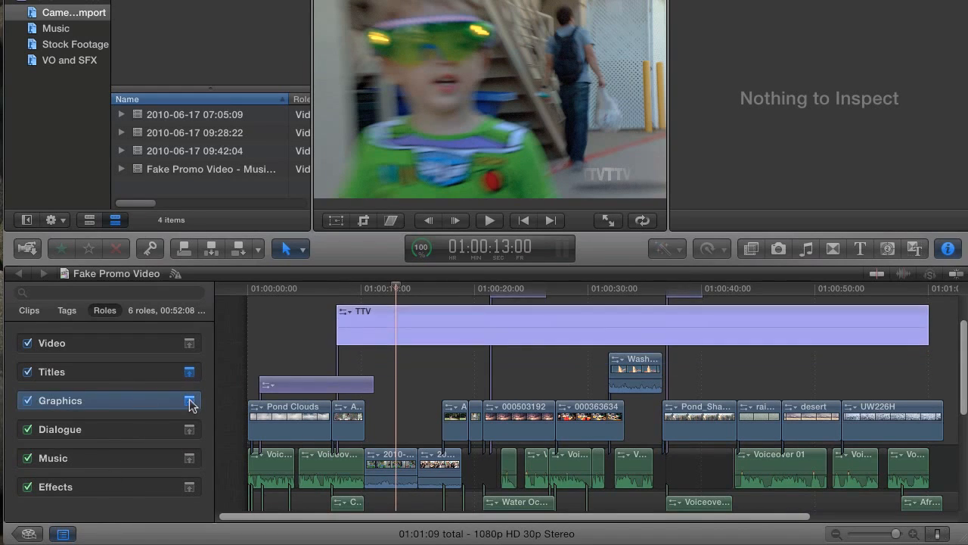
{"action": "left_click", "coordinate": [128, 372]}
{"action": "left_click", "coordinate": [124, 396]}
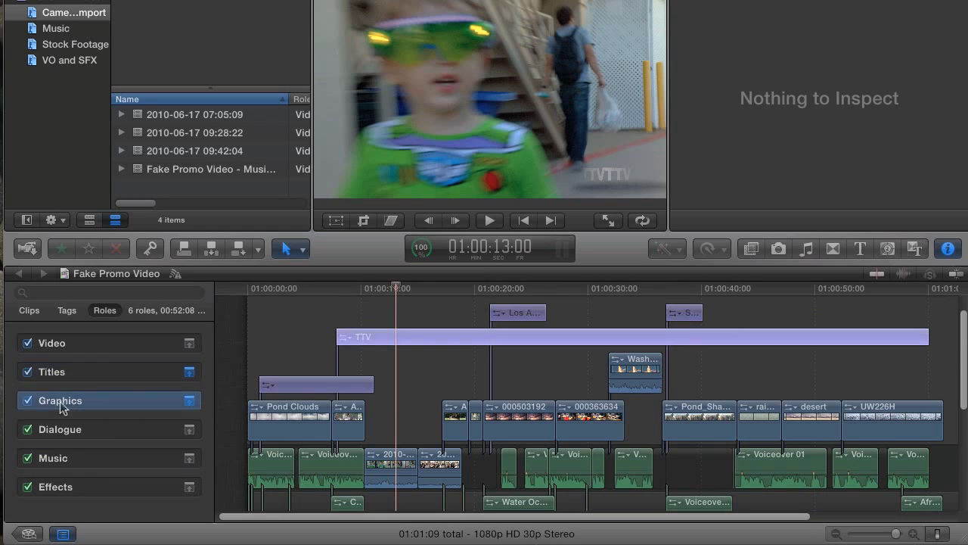
{"action": "left_click", "coordinate": [28, 400]}
{"action": "left_click", "coordinate": [28, 401]}
{"action": "left_click", "coordinate": [307, 289]}
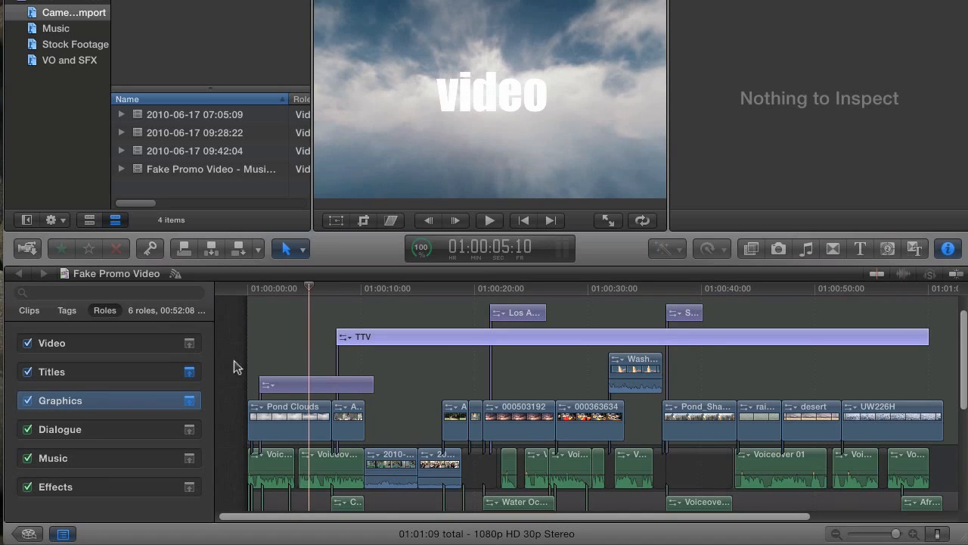
{"action": "left_click", "coordinate": [156, 506]}
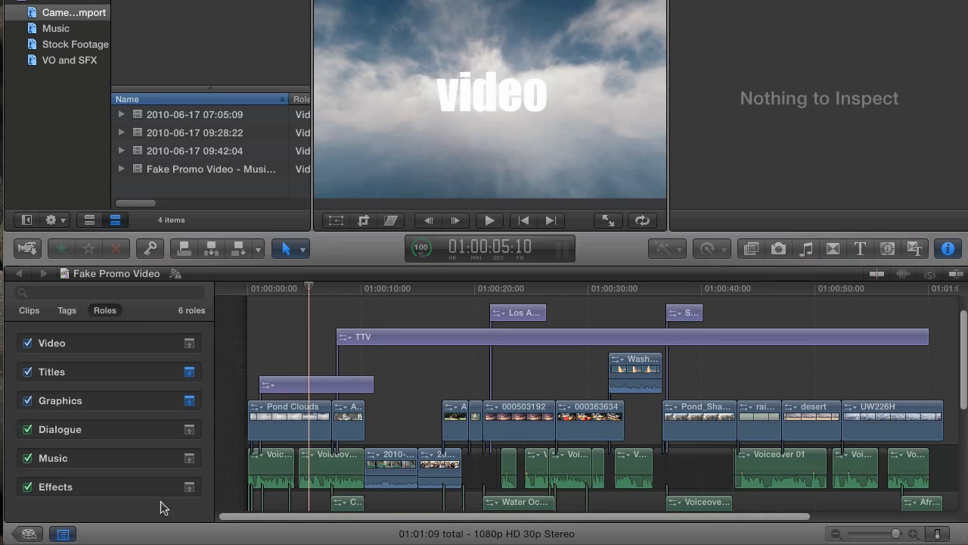
Select the short Whoosh 07 sound clip near the start of the project
{"action": "scroll", "coordinate": [298, 324], "scroll_direction": "down", "scroll_amount": 6}
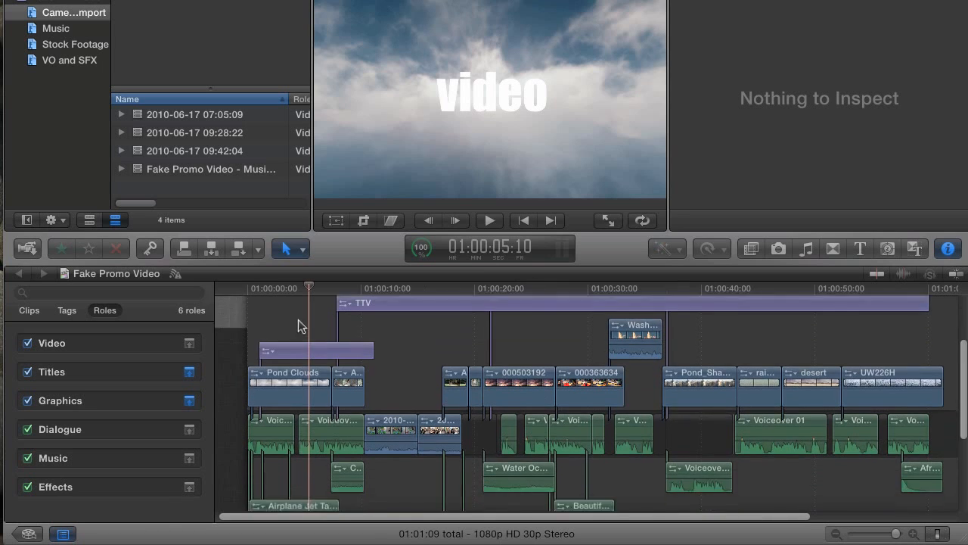
{"action": "left_click", "coordinate": [267, 288]}
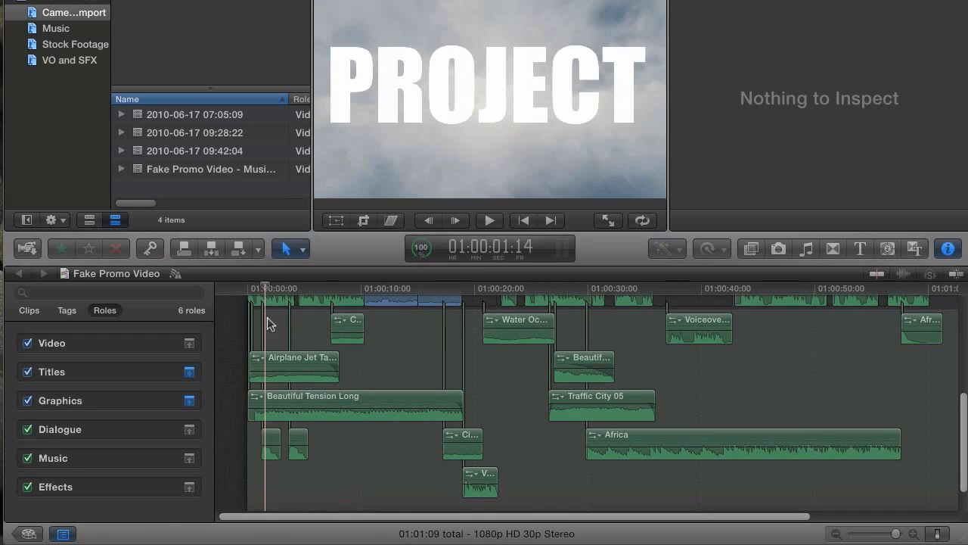
{"action": "left_click", "coordinate": [273, 451]}
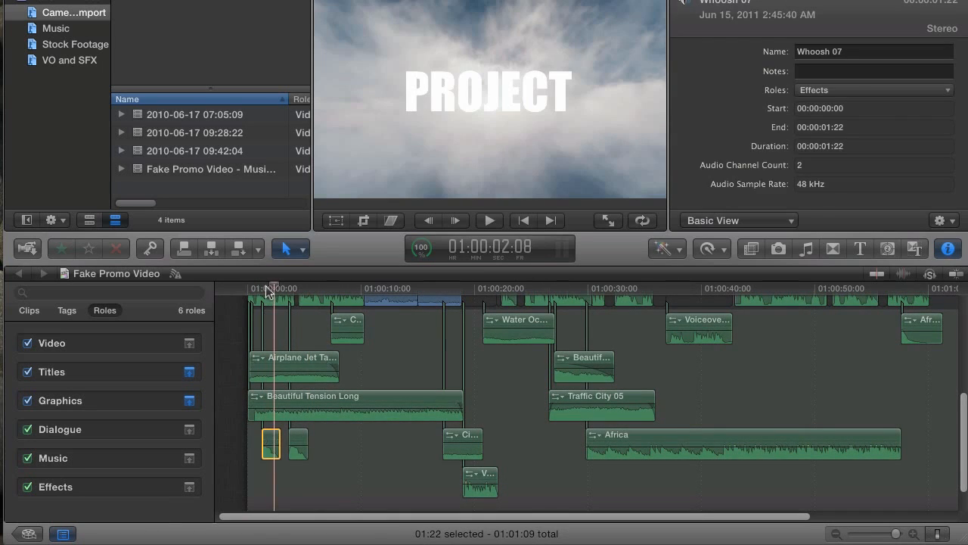
{"action": "mouse_move", "coordinate": [265, 288]}
{"action": "left_mouse_down"}
{"action": "mouse_move", "coordinate": [305, 287]}
{"action": "mouse_move", "coordinate": [254, 287]}
{"action": "mouse_move", "coordinate": [269, 287]}
{"action": "left_mouse_up"}
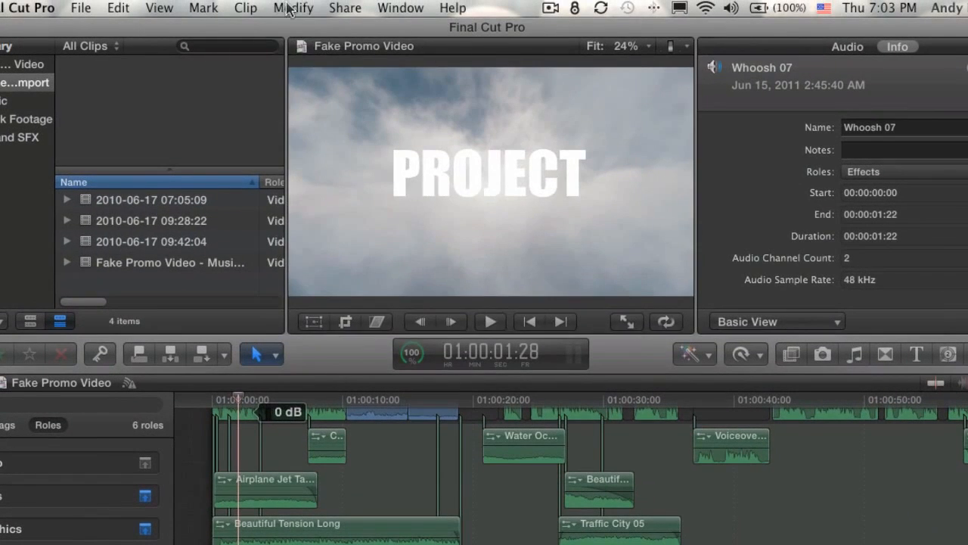
{"action": "left_click", "coordinate": [298, 8]}
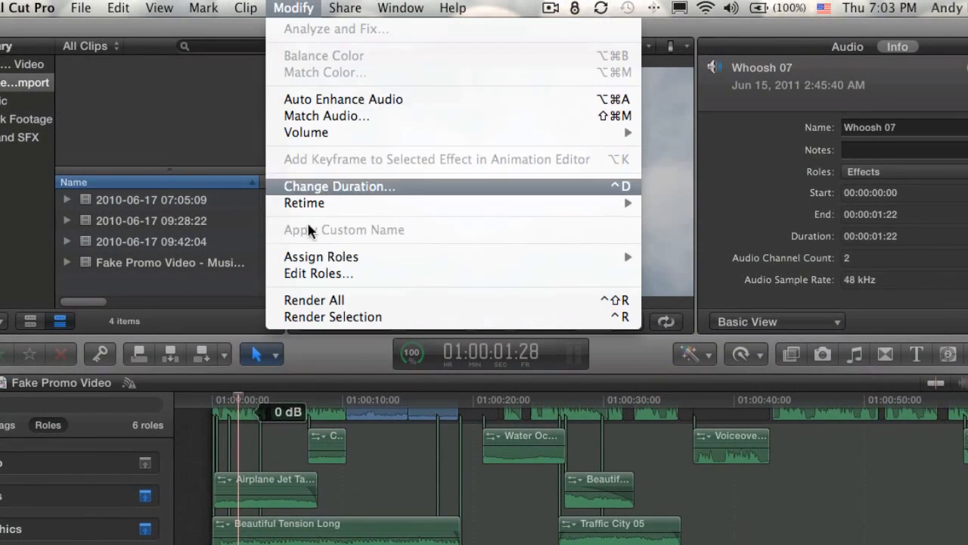
In the Role Editor, add a Whooshes subrole under Effects and save it
{"action": "left_click", "coordinate": [316, 273]}
{"action": "left_click_drag", "start_coordinate": [631, 30], "coordinate": [349, 178]}
{"action": "left_click", "coordinate": [177, 287]}
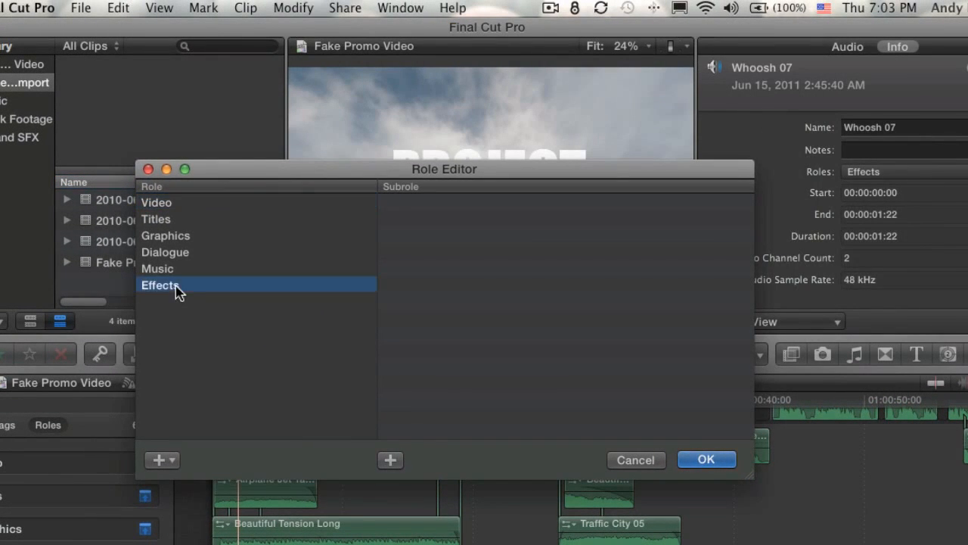
{"action": "left_click", "coordinate": [396, 462]}
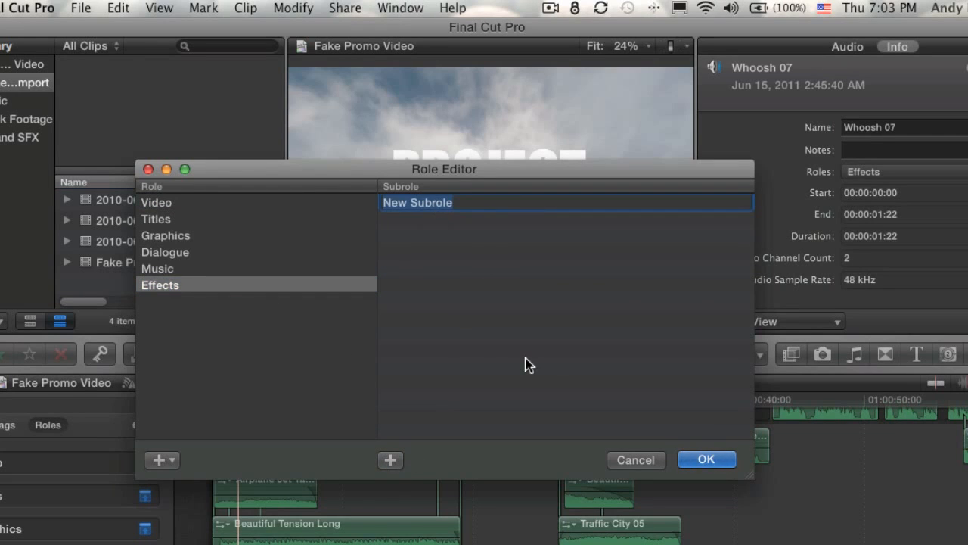
{"action": "type", "text": "Whooshes"}
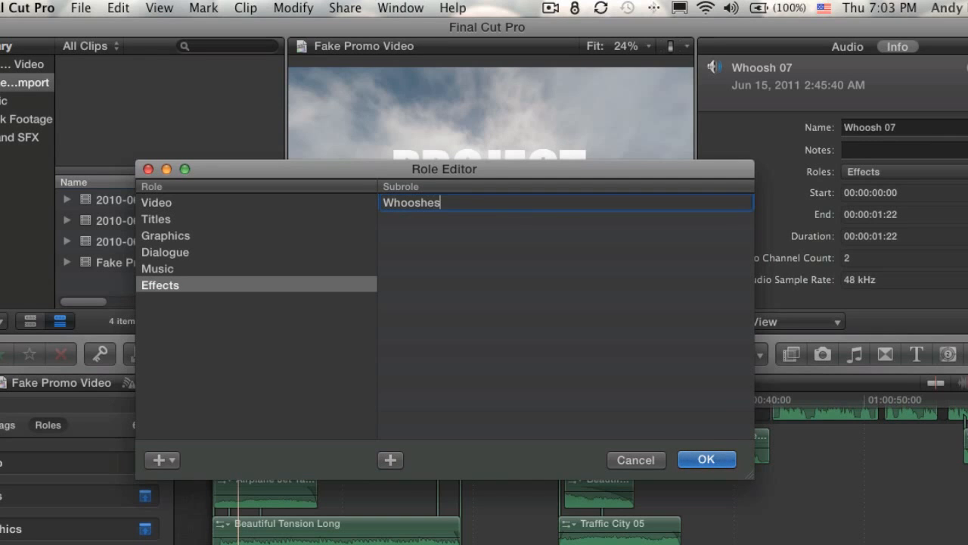
{"action": "key", "text": "Return"}
{"action": "left_click", "coordinate": [705, 459]}
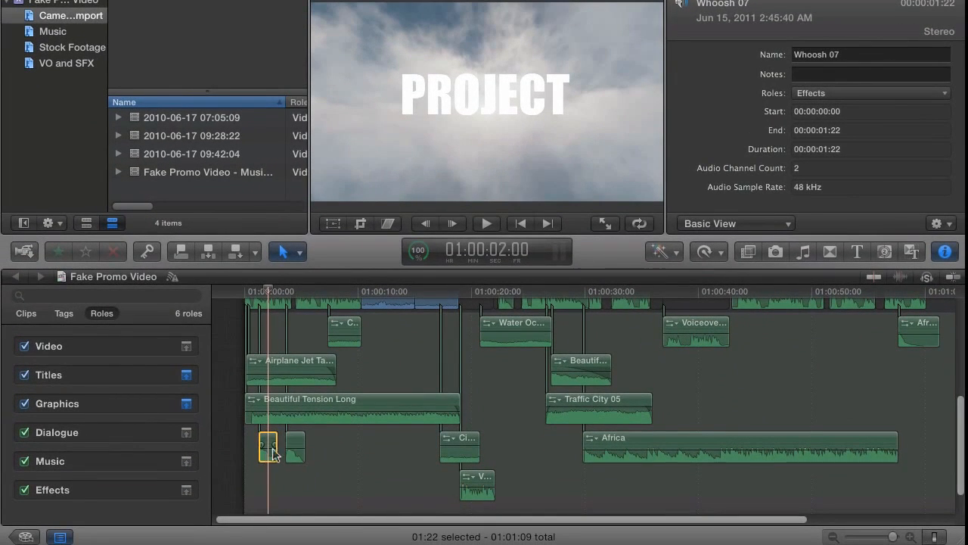
Assign Whoosh 07 to Whooshes, then highlight Whooshes, Other Effects and Effects clips in the timeline index
{"action": "left_click", "coordinate": [840, 95]}
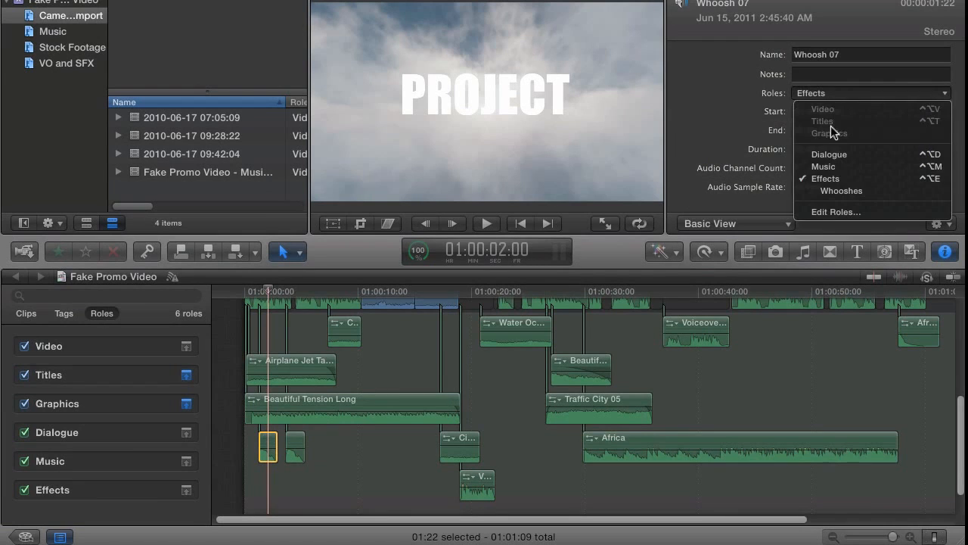
{"action": "left_click", "coordinate": [841, 189]}
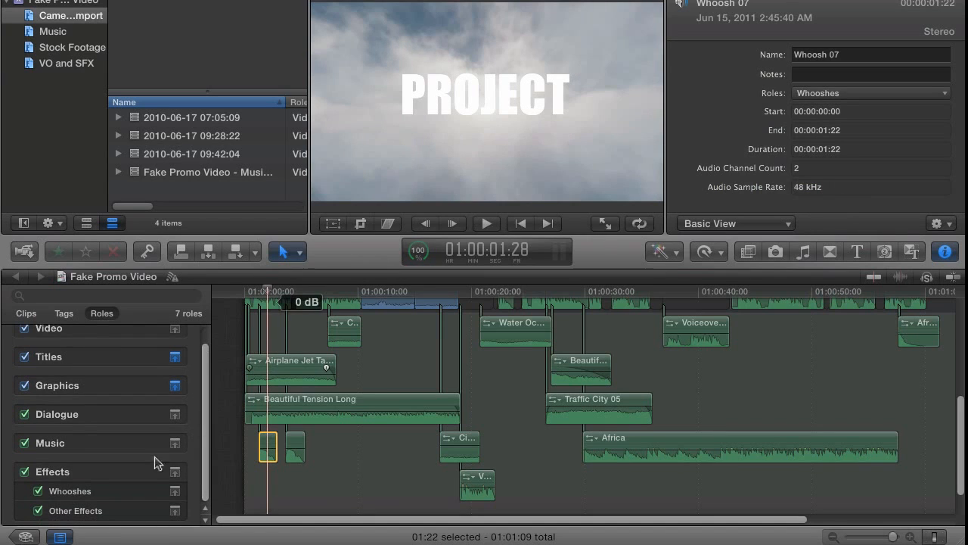
{"action": "left_click", "coordinate": [73, 491]}
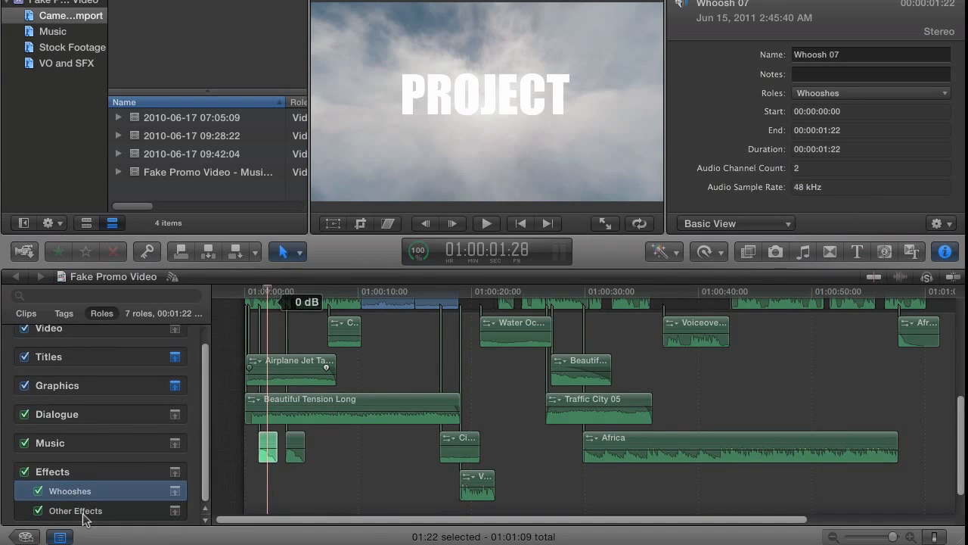
{"action": "left_click", "coordinate": [85, 515]}
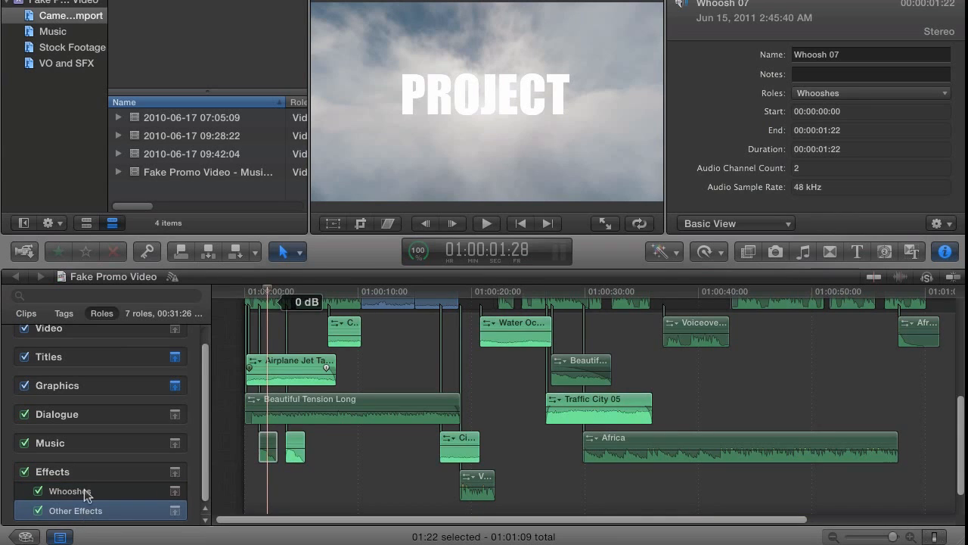
{"action": "left_click", "coordinate": [85, 492]}
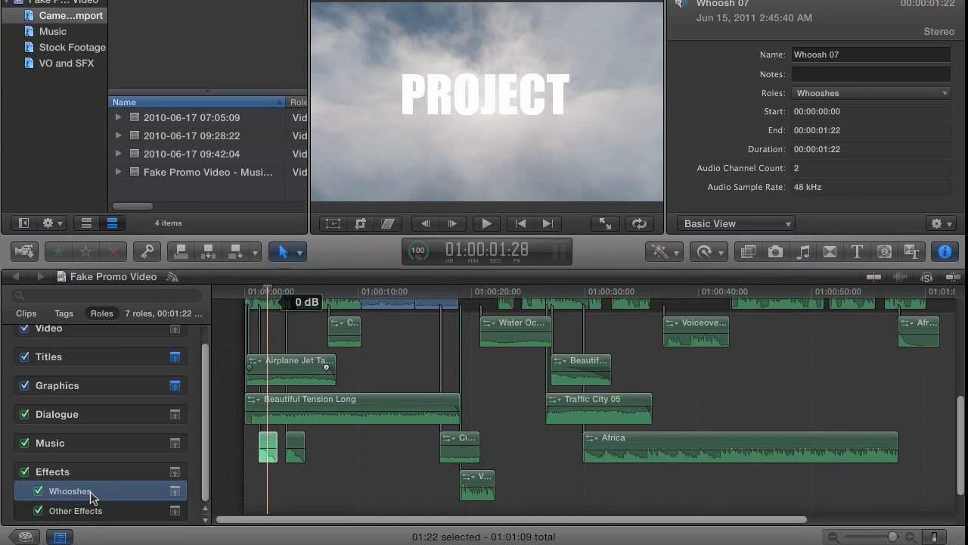
{"action": "left_click", "coordinate": [101, 470]}
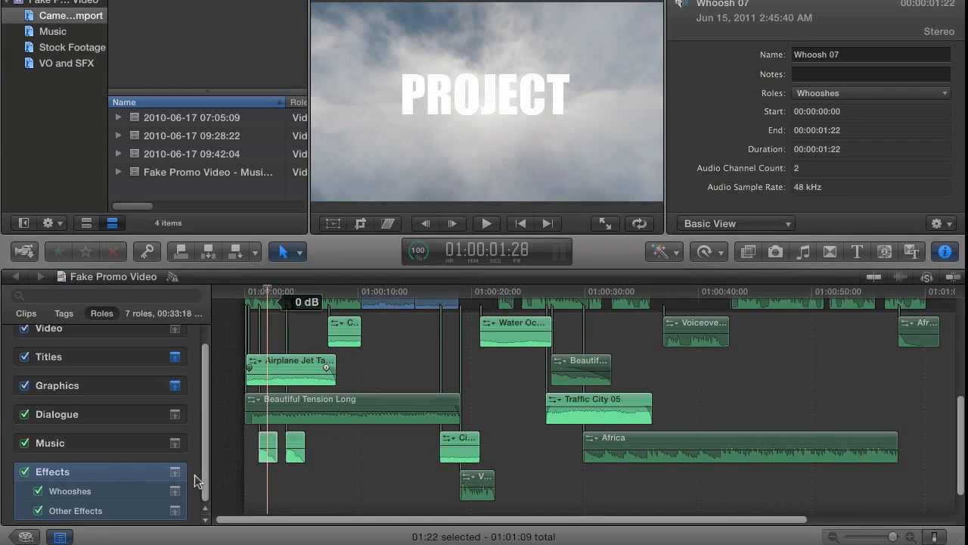
{"action": "left_click", "coordinate": [104, 510]}
{"action": "left_click", "coordinate": [105, 491]}
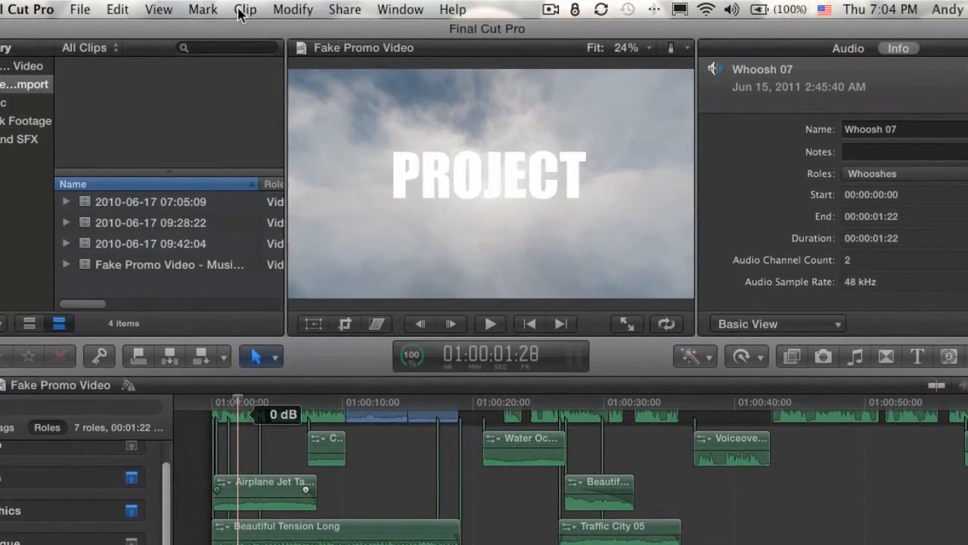
Try deleting the Whooshes subrole in the Role Editor, then close it without changes
{"action": "left_click", "coordinate": [293, 9]}
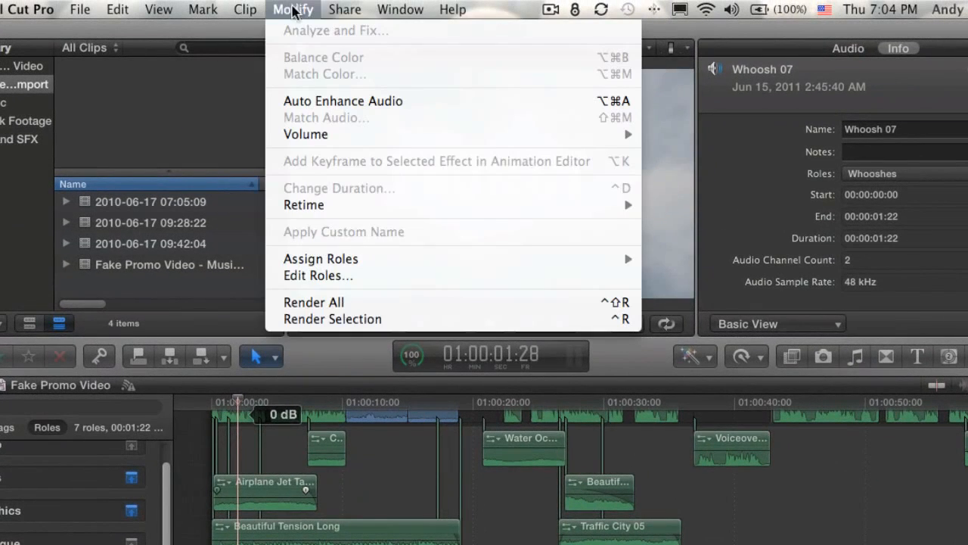
{"action": "left_click", "coordinate": [318, 276]}
{"action": "left_click_drag", "start_coordinate": [767, 28], "coordinate": [404, 140]}
{"action": "left_click", "coordinate": [187, 257]}
{"action": "left_click", "coordinate": [338, 176]}
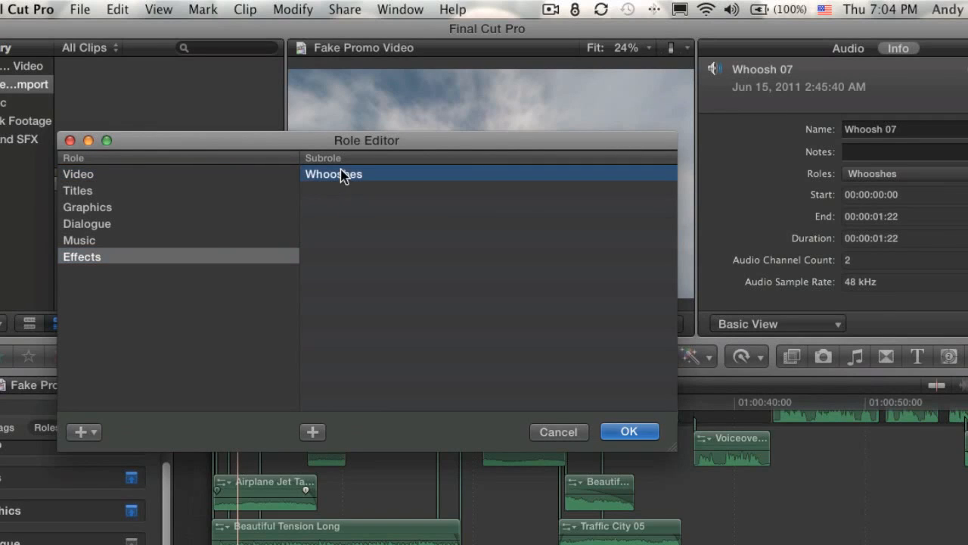
{"action": "key", "text": "BackSpace"}
{"action": "left_click", "coordinate": [553, 436]}
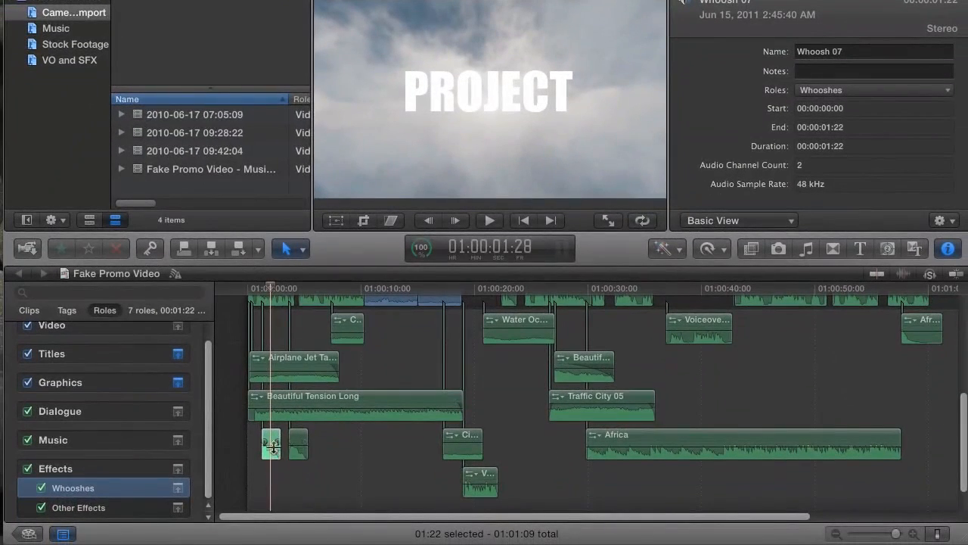
Set the Whoosh 07 clip's role back to plain Effects
{"action": "left_click", "coordinate": [271, 445]}
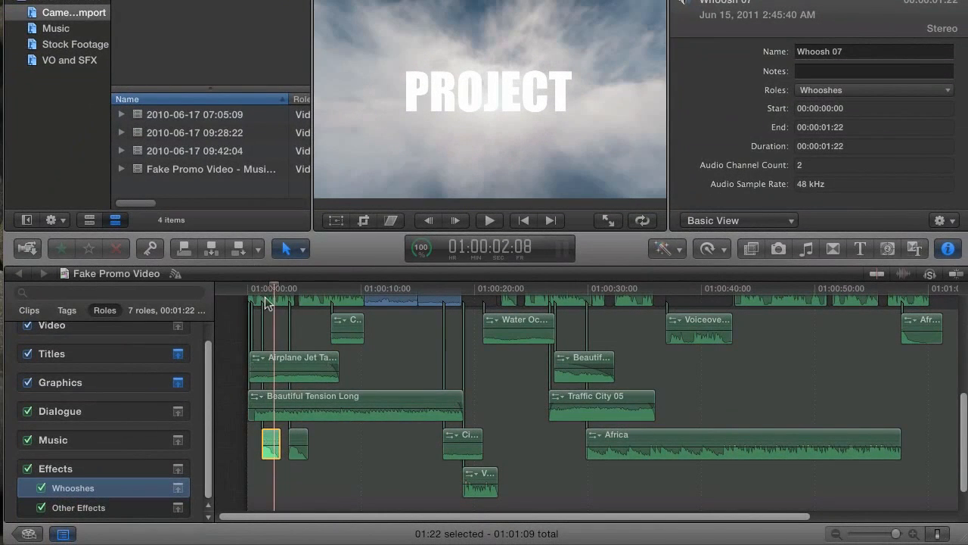
{"action": "left_click_drag", "start_coordinate": [268, 291], "coordinate": [270, 293]}
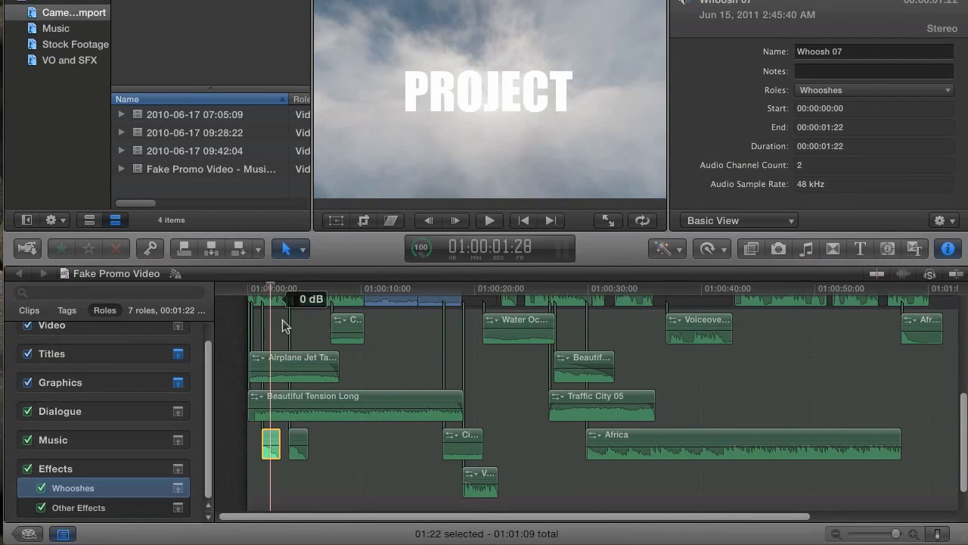
{"action": "left_click", "coordinate": [272, 445]}
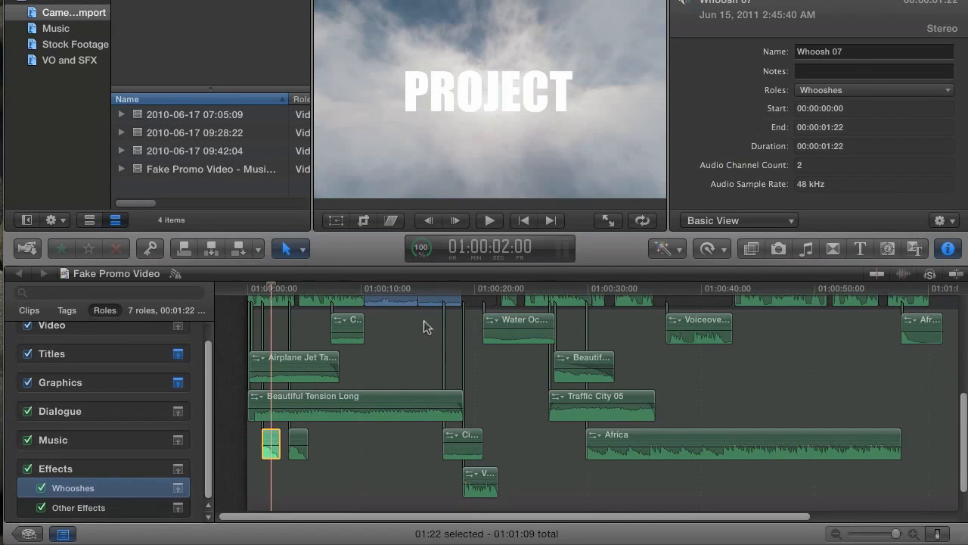
{"action": "left_click", "coordinate": [824, 89]}
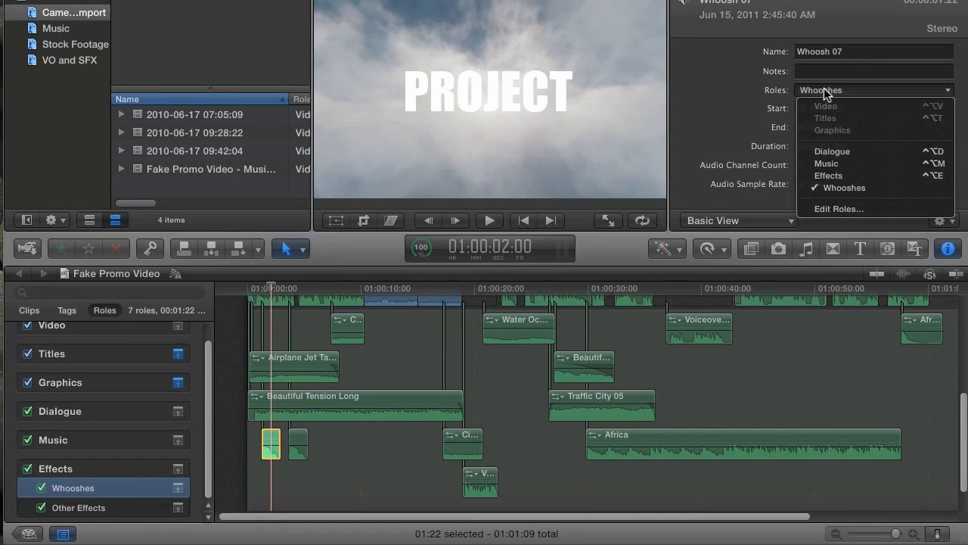
{"action": "left_click", "coordinate": [826, 175]}
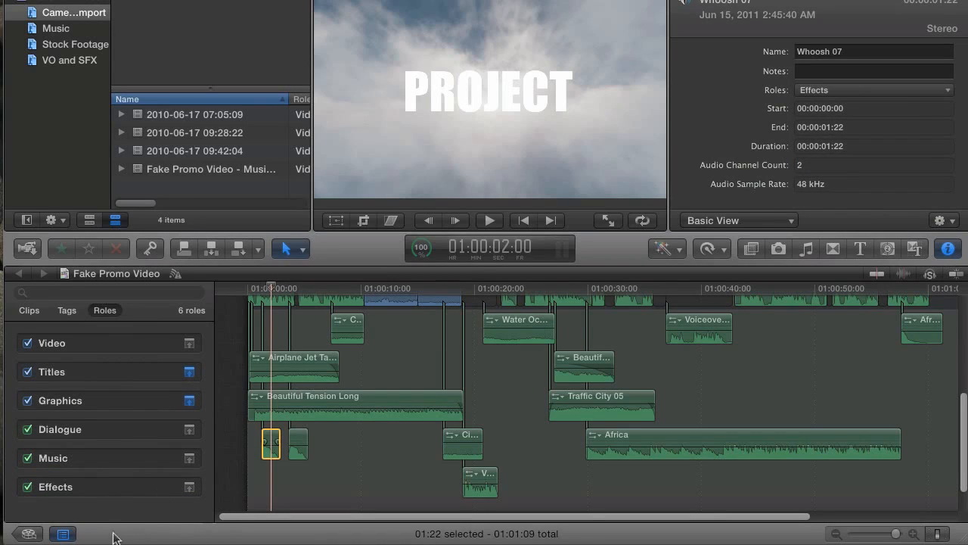
{"action": "left_click", "coordinate": [267, 478]}
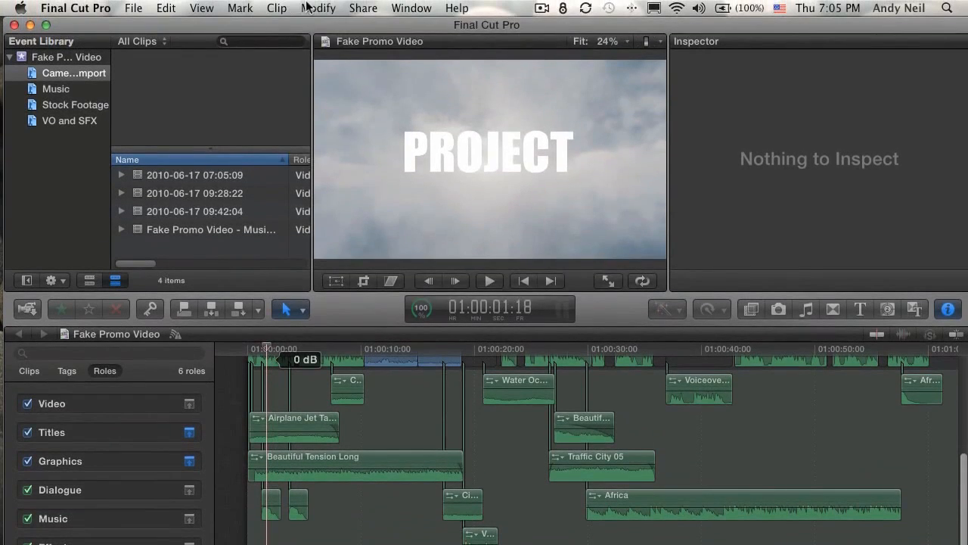
Recheck the Whooshes subrole in the Role Editor, close it unchanged, and quit Final Cut Pro
{"action": "left_click", "coordinate": [318, 7]}
{"action": "left_click", "coordinate": [340, 238]}
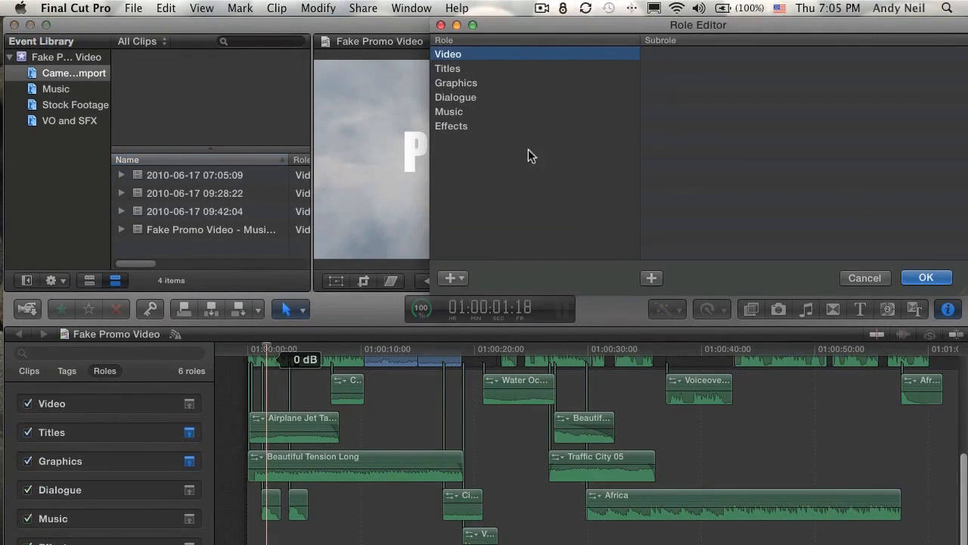
{"action": "left_click", "coordinate": [499, 126]}
{"action": "left_click", "coordinate": [669, 54]}
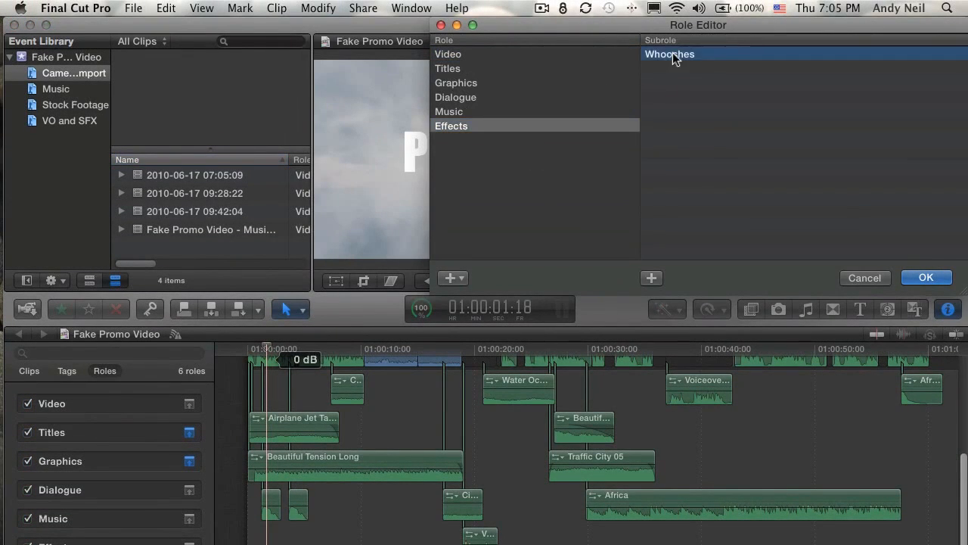
{"action": "left_click_drag", "start_coordinate": [636, 25], "coordinate": [432, 47]}
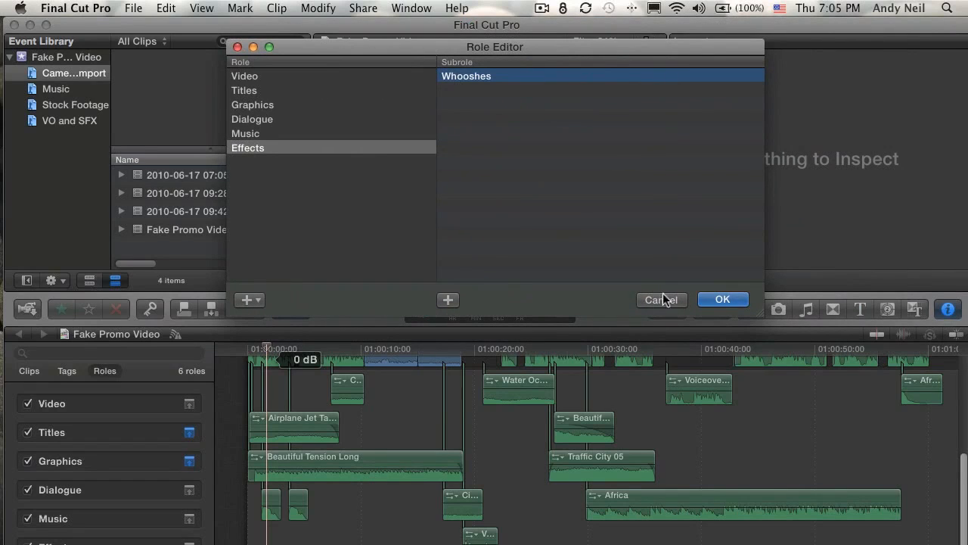
{"action": "left_click", "coordinate": [663, 300]}
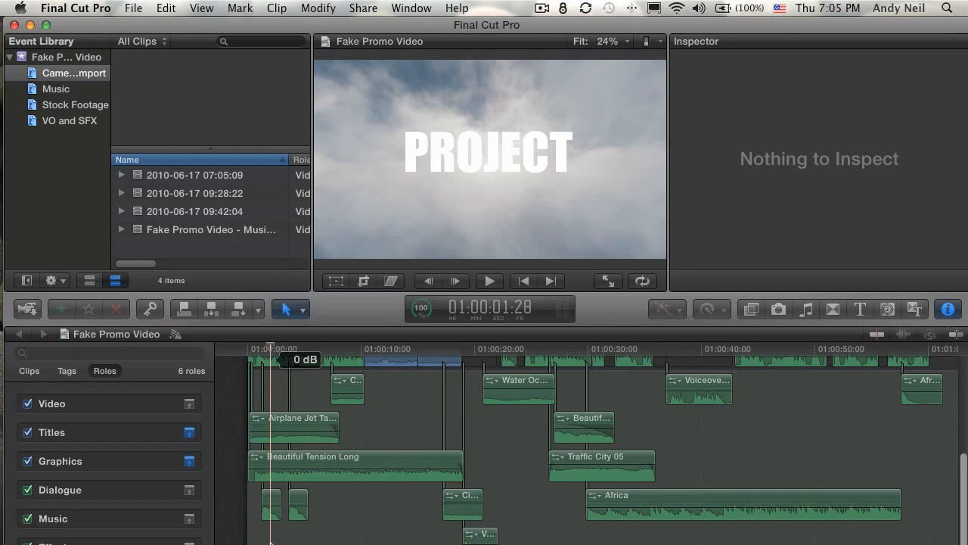
{"action": "key", "text": "super+q"}
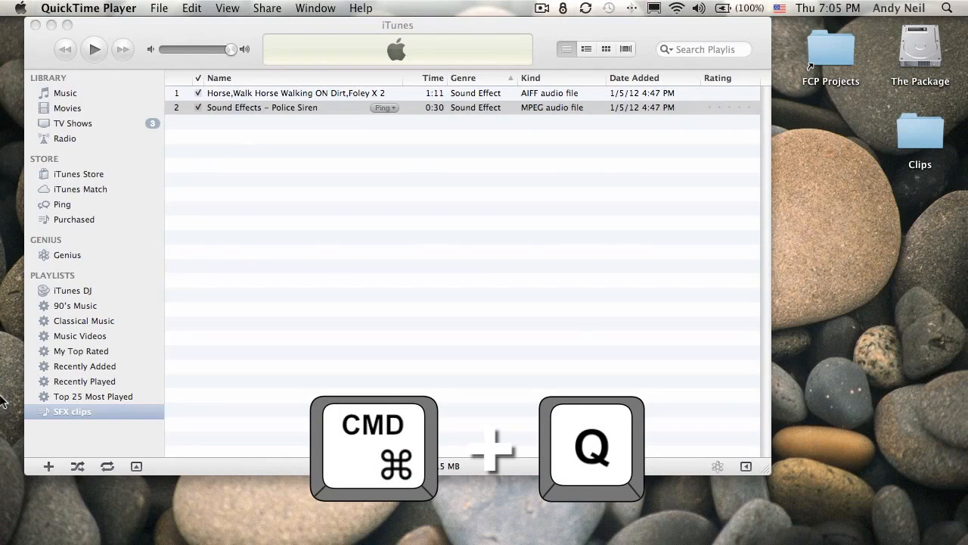
Relaunch Final Cut Pro from the Dock to reopen the Fake Promo Video project
{"action": "mouse_move", "coordinate": [13, 398]}
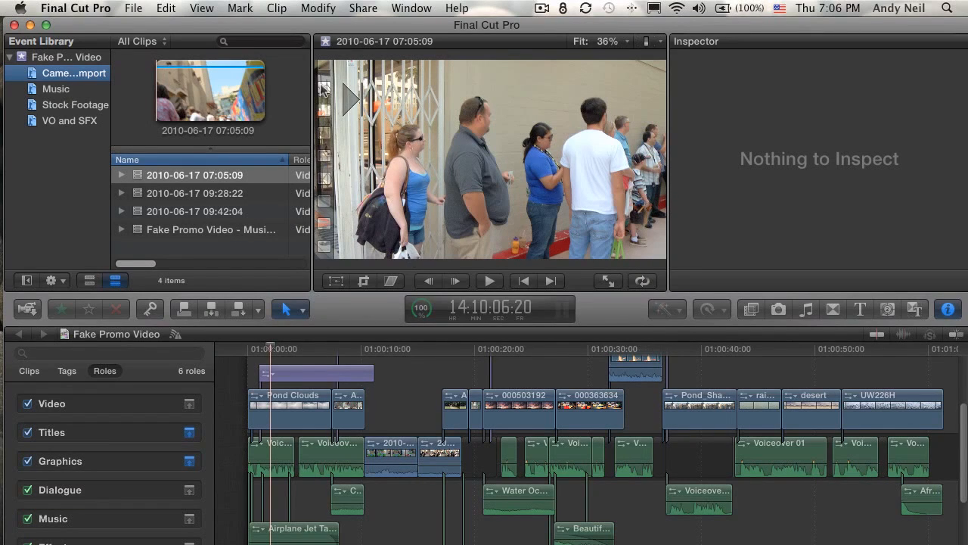
In the Role Editor, confirm Effects and Graphics no longer list the Whooshes subrole, then cancel
{"action": "left_click", "coordinate": [307, 9]}
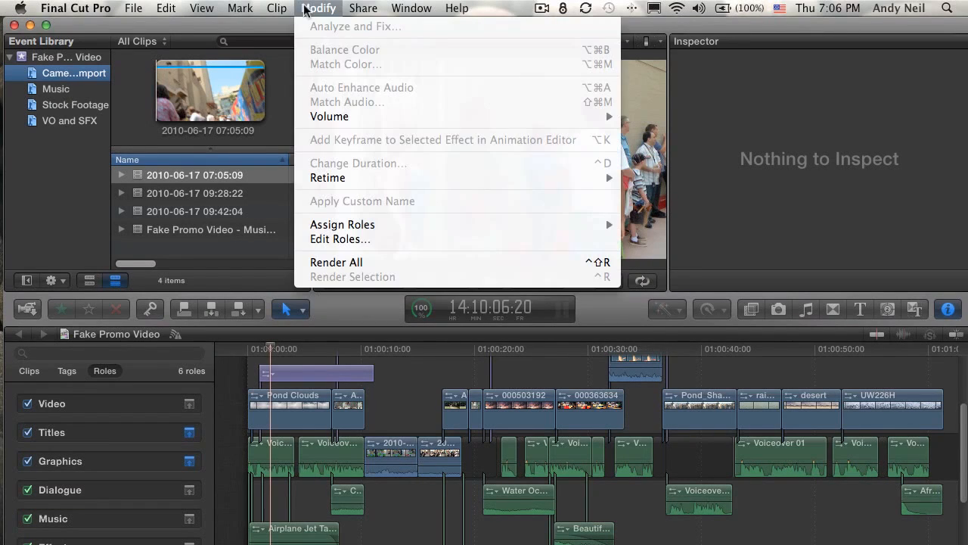
{"action": "left_click", "coordinate": [339, 238]}
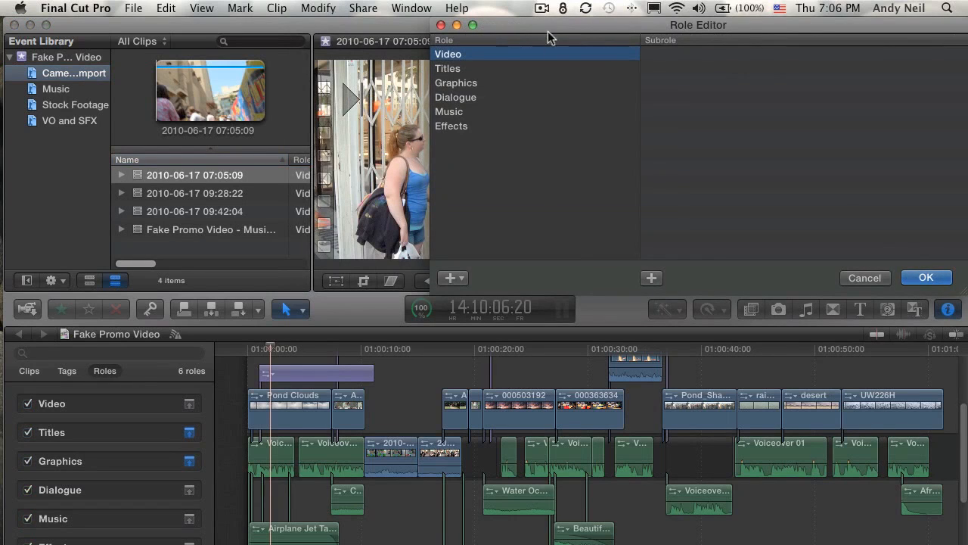
{"action": "left_click", "coordinate": [200, 185]}
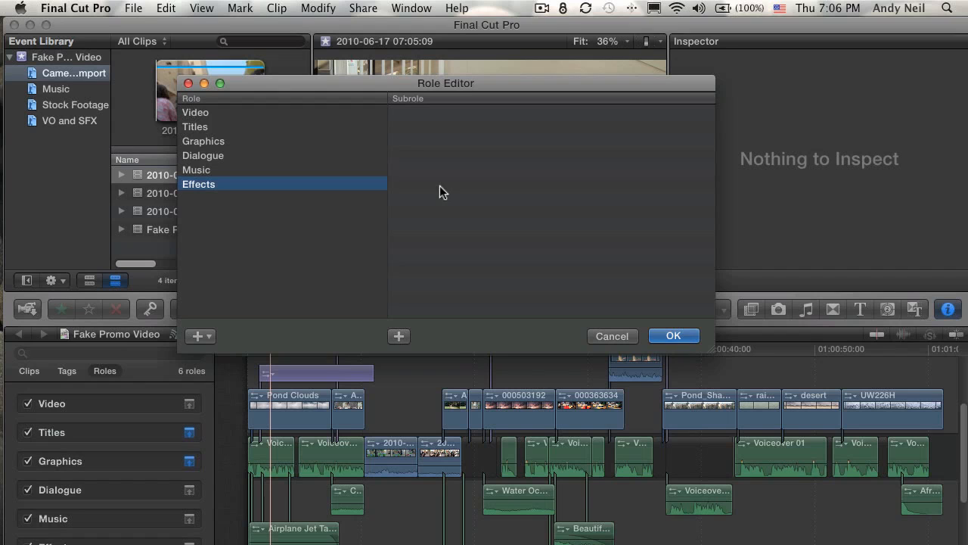
{"action": "left_click", "coordinate": [205, 143]}
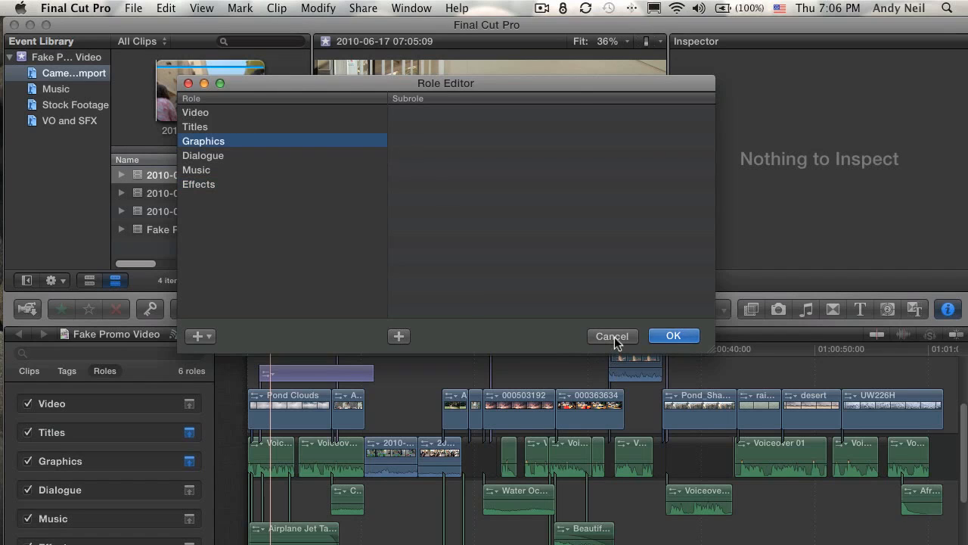
{"action": "left_click", "coordinate": [612, 335]}
Select the TTV title and show its Inspector details confirming the Graphics role
{"action": "scroll", "coordinate": [408, 379], "scroll_direction": "up", "scroll_amount": 5}
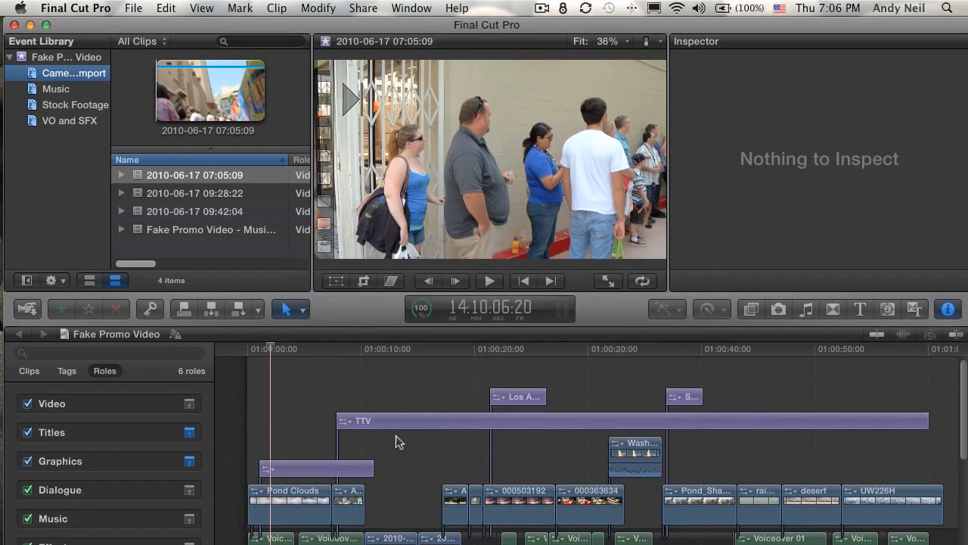
{"action": "left_click", "coordinate": [398, 423]}
{"action": "key", "text": "super+4"}
{"action": "left_click", "coordinate": [397, 349]}
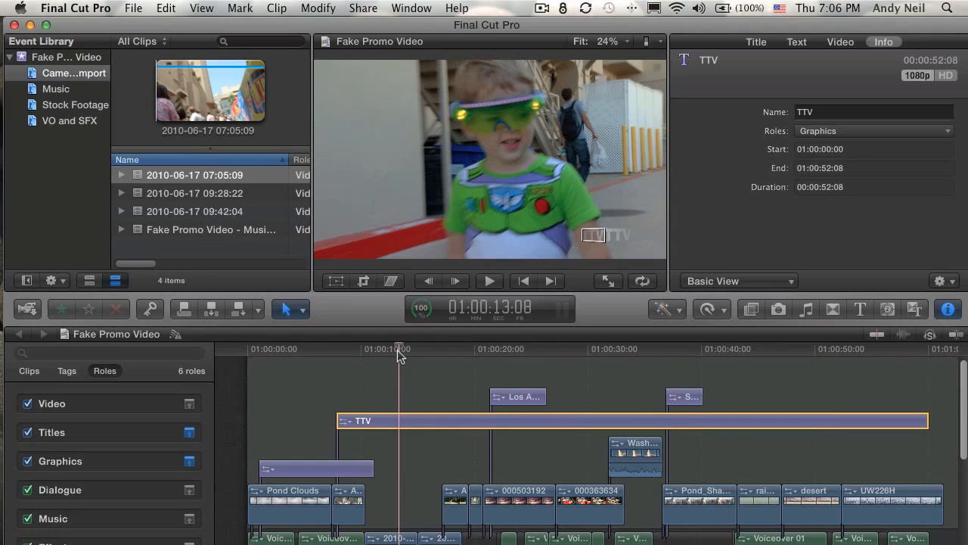